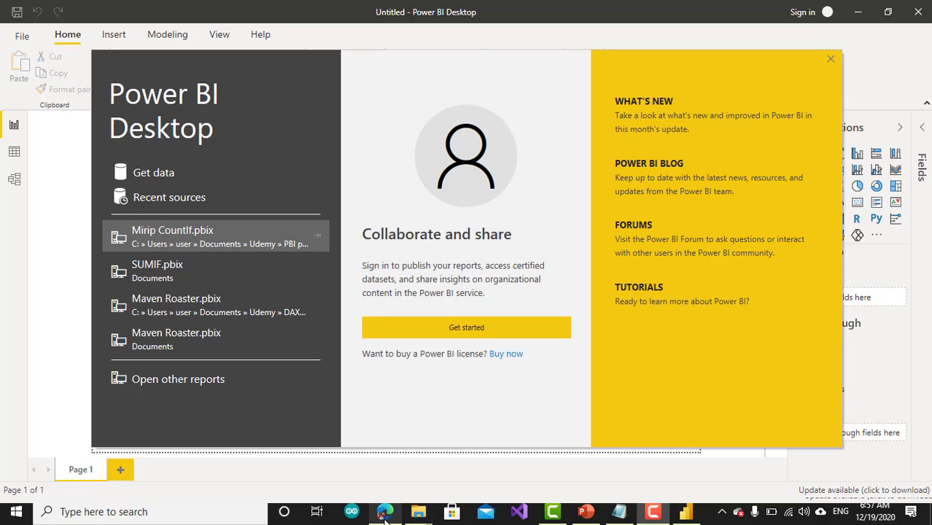
# Switch to Microsoft Edge and view the COUNTIF post in the Facebook group
pyautogui.moveTo(384, 516)
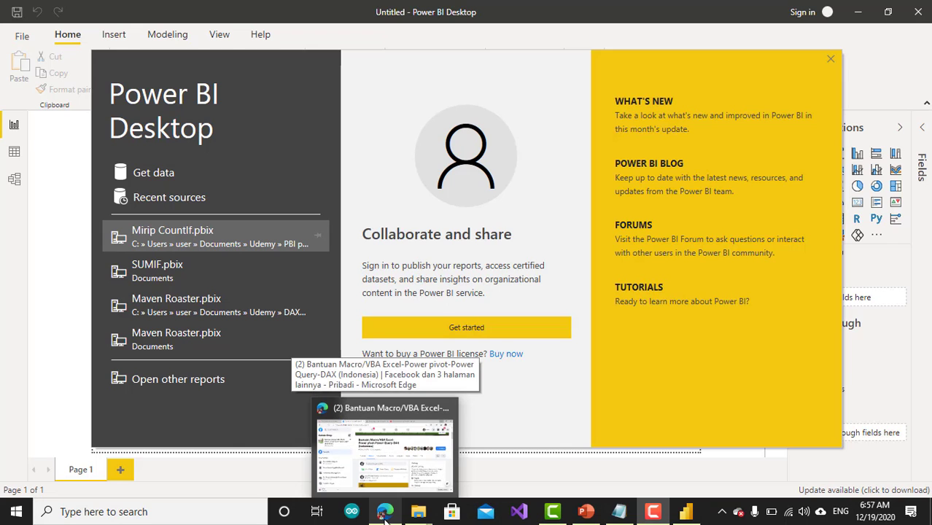
pyautogui.click(389, 467)
pyautogui.scroll(-3, 458, 343)
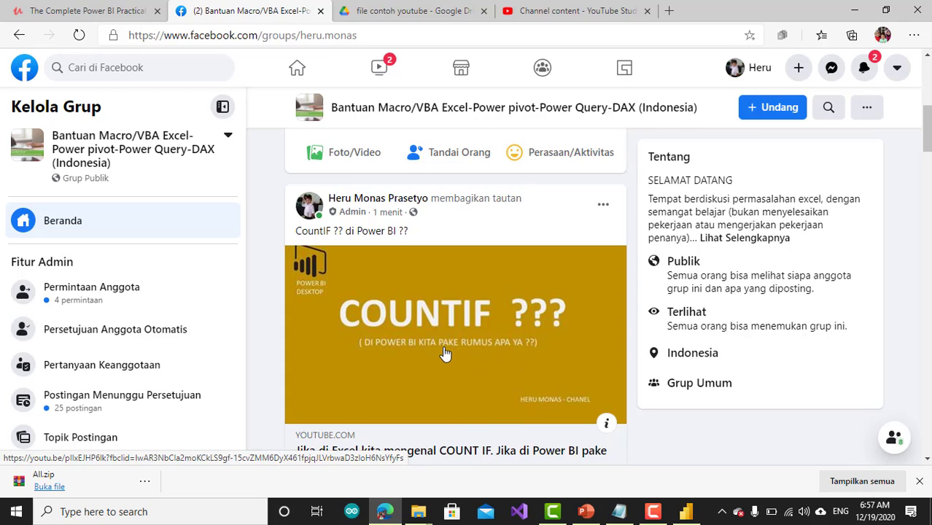
pyautogui.click(653, 512)
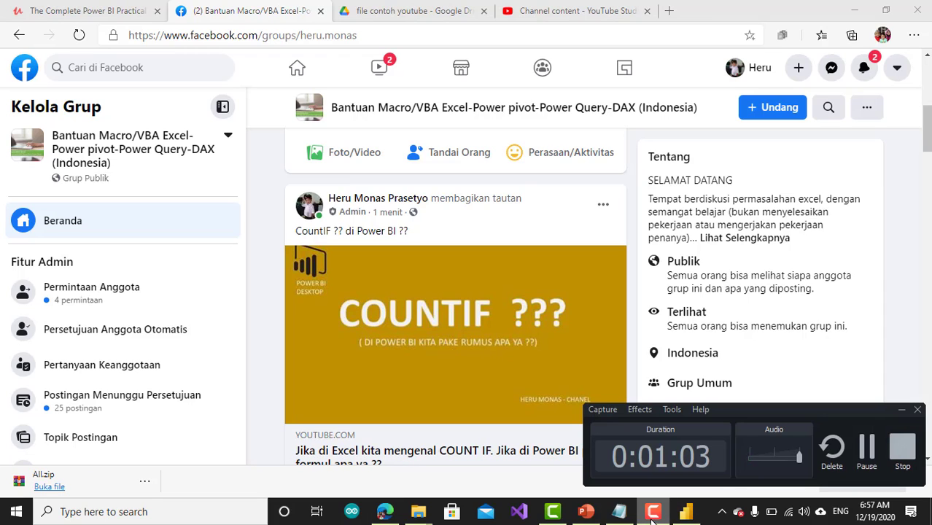
pyautogui.click(901, 410)
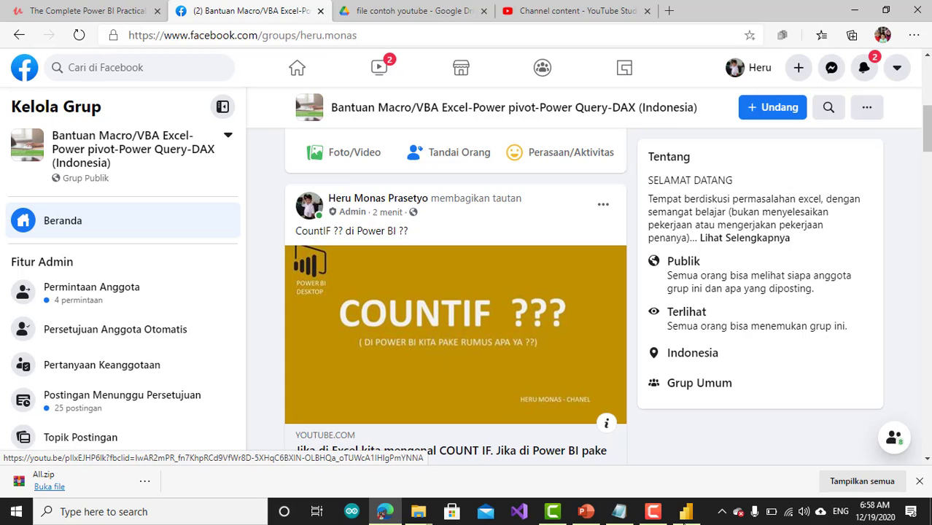
# Switch to Power BI Desktop and load the fact_InternetSales table from the Excel workbook Data.xlsx in the File folder
pyautogui.moveTo(689, 516)
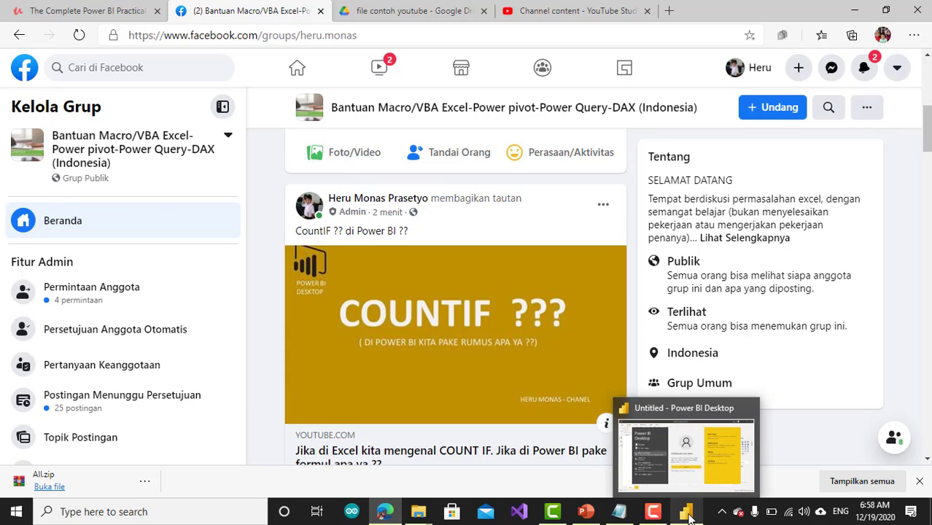
pyautogui.click(700, 483)
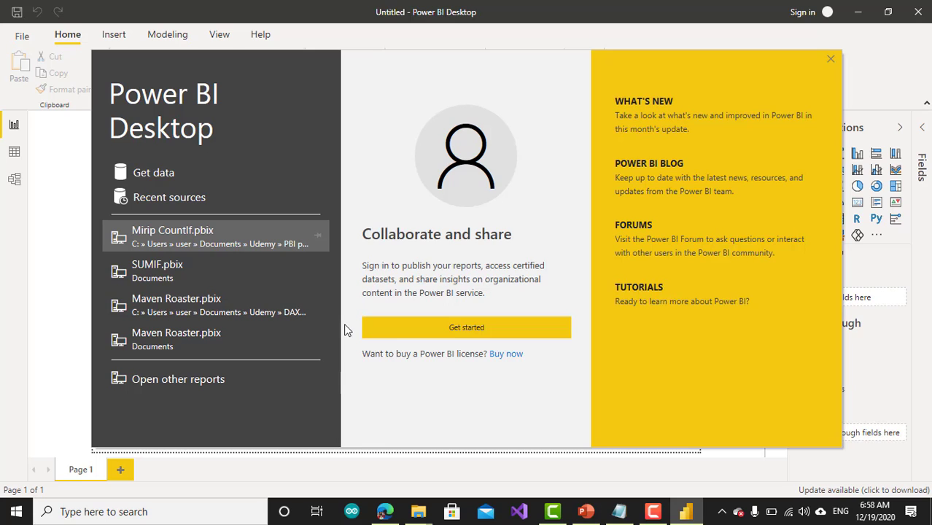
pyautogui.click(163, 174)
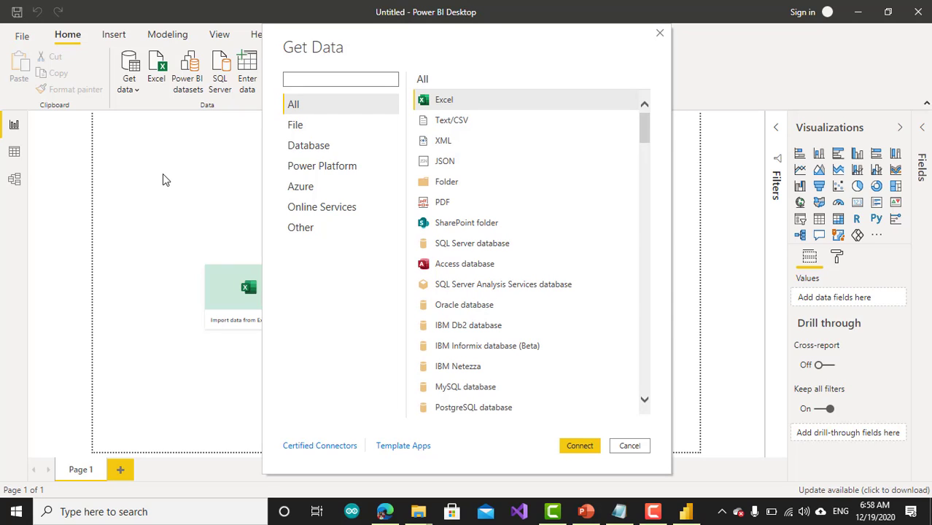
pyautogui.click(448, 101)
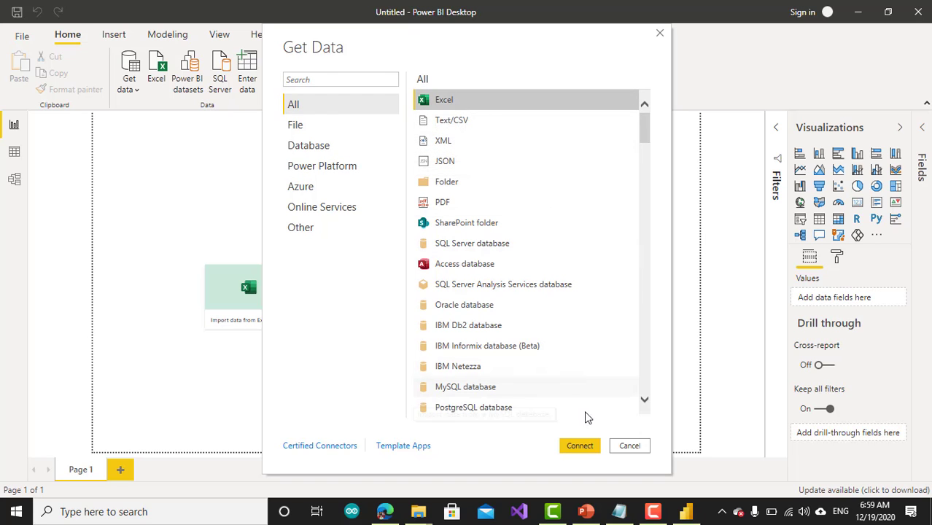
pyautogui.click(587, 445)
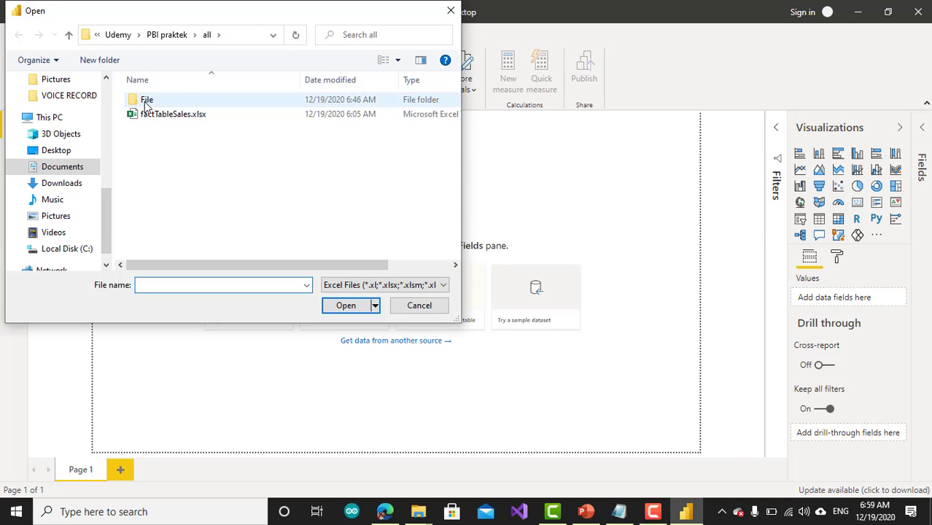
pyautogui.click(145, 106)
pyautogui.doubleClick(145, 104)
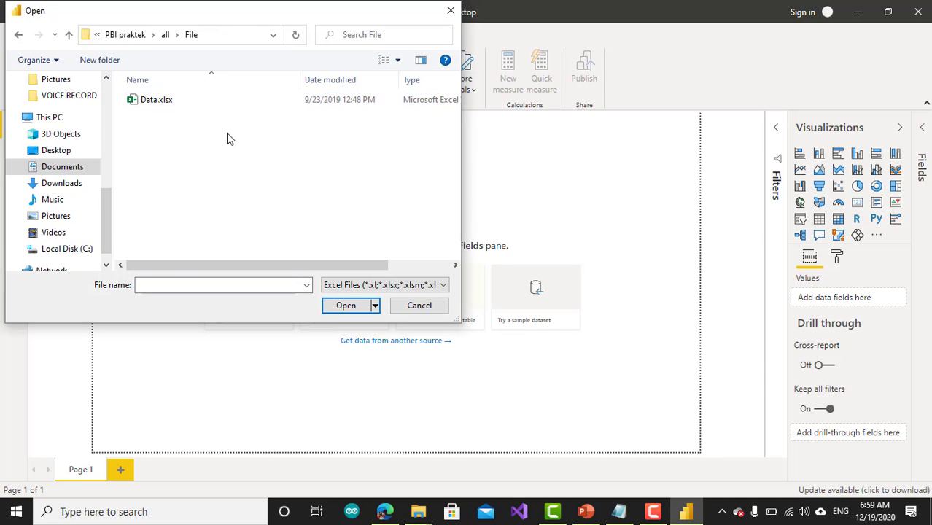
pyautogui.click(148, 107)
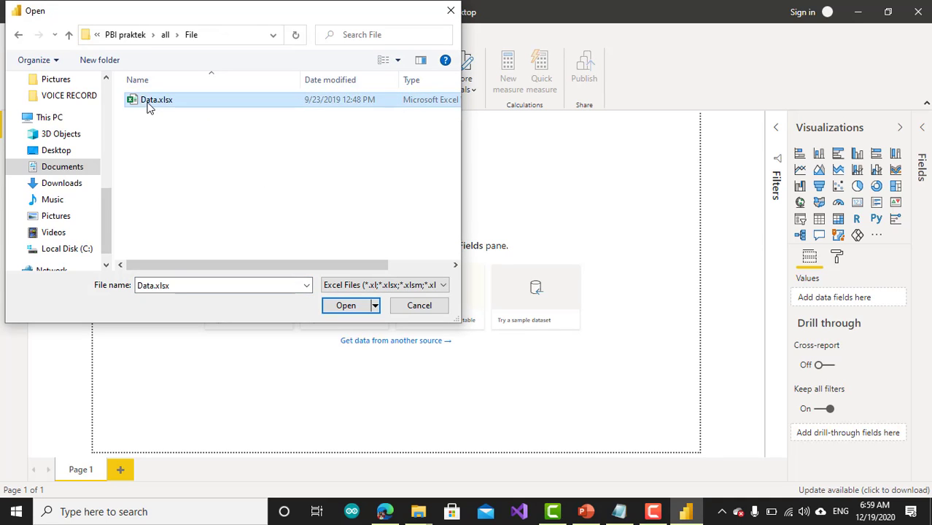
pyautogui.click(341, 306)
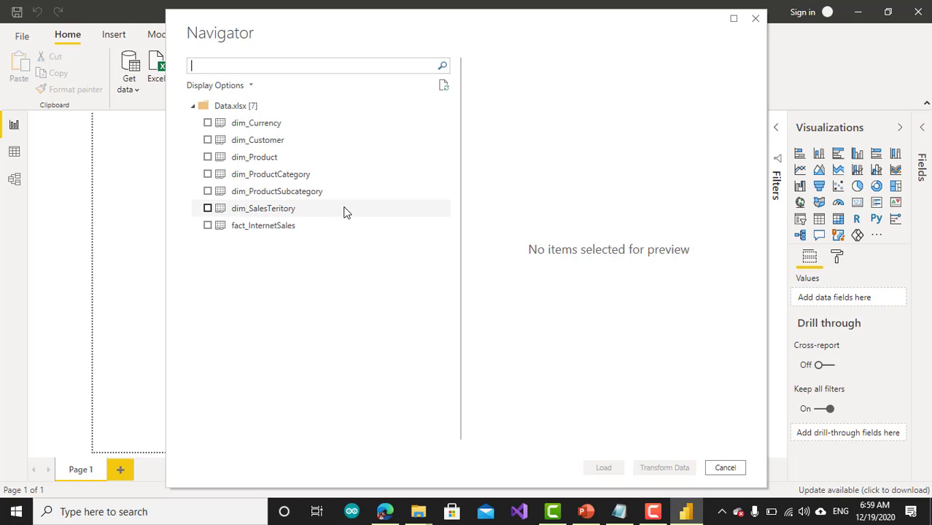
pyautogui.click(208, 226)
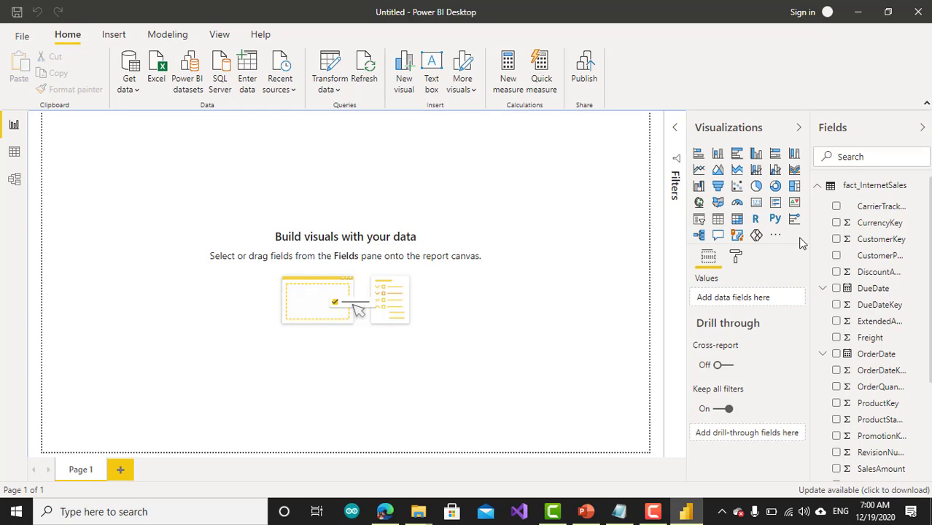
# Create a new measure in the fact_InternetSales table and name it JumlahTransaksi
pyautogui.rightClick(867, 191)
pyautogui.click(867, 202)
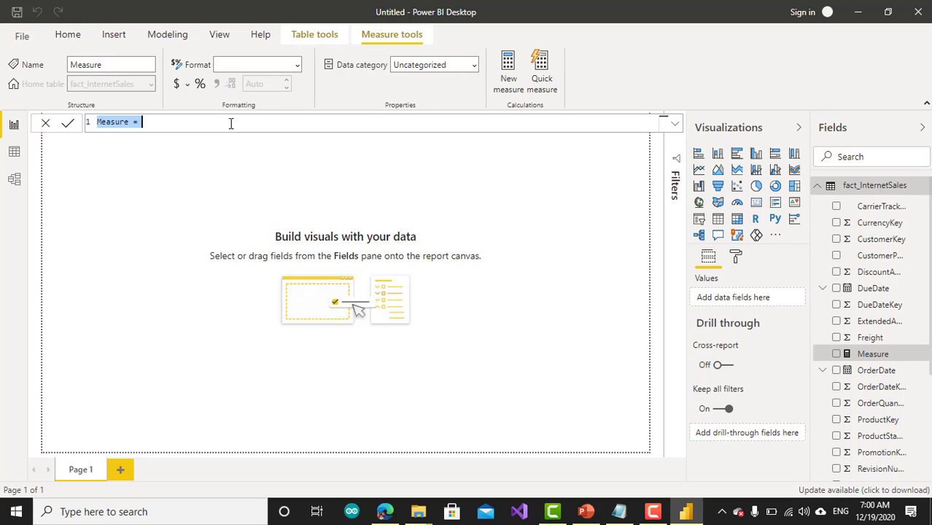
pyautogui.scroll(4, 230, 124)
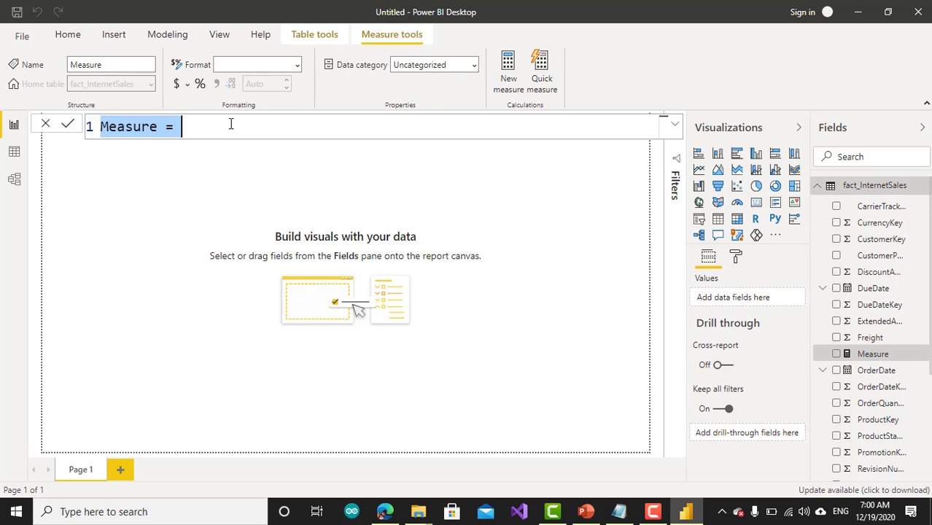
pyautogui.press('BackSpace')
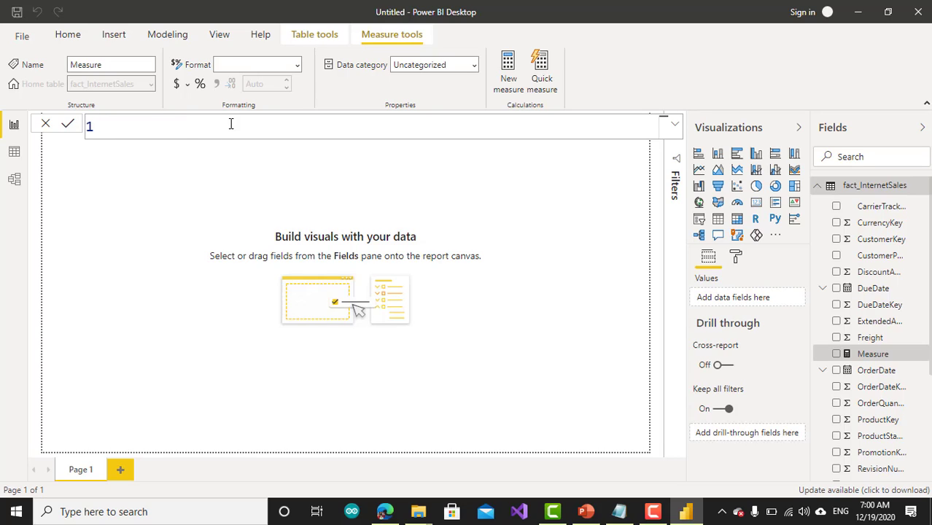
pyautogui.write('Jumlah Transaksi')
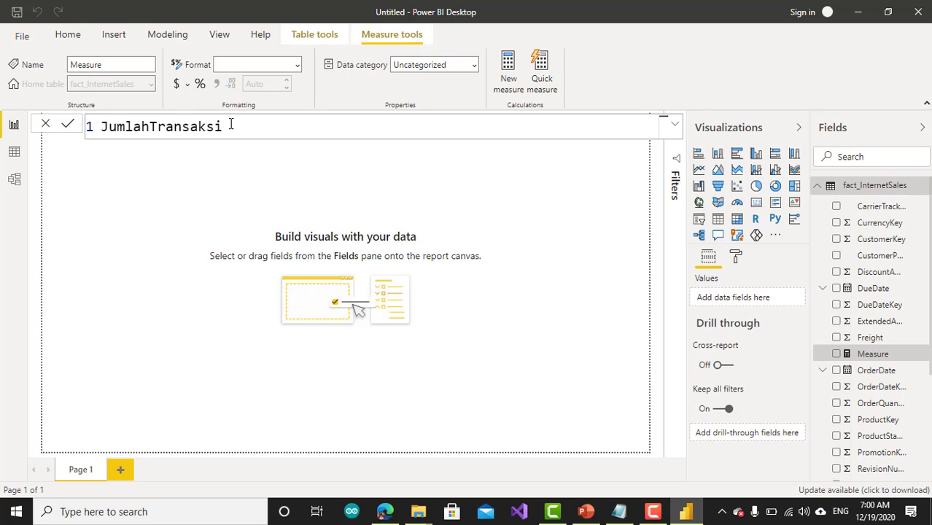
pyautogui.write('=')
pyautogui.hotkey('shift', 'Return')
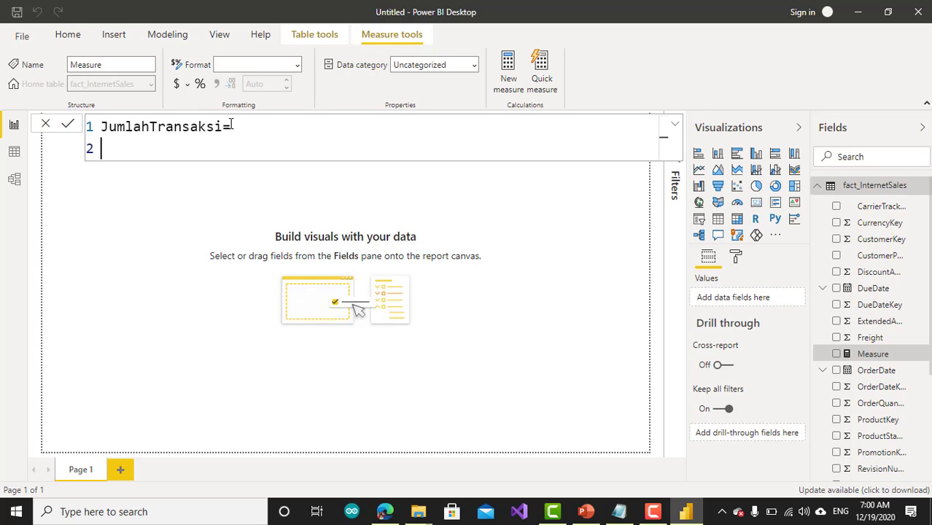
# Define the JumlahTransaksi measure as COUNTROWS(fact_InternetSales) and commit the formula
pyautogui.write('COu')
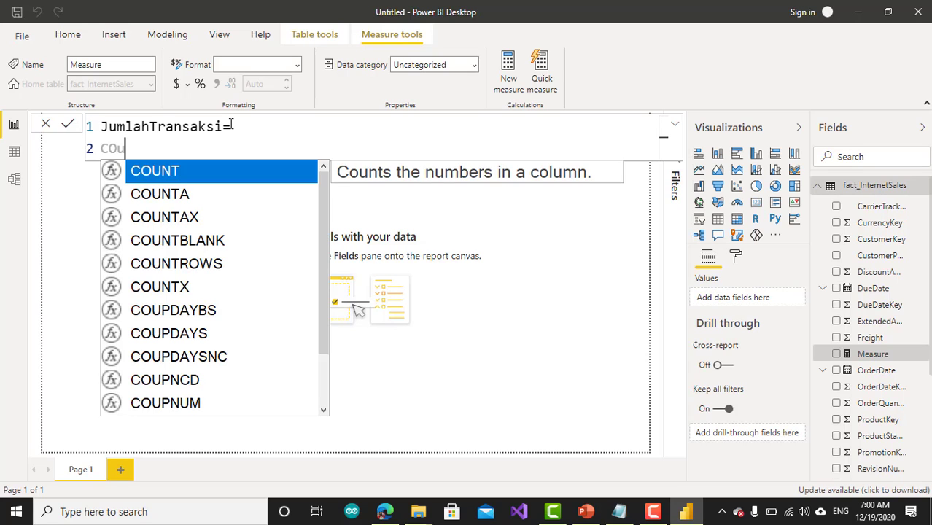
pyautogui.write('n')
pyautogui.press('Down')
pyautogui.press('Down')
pyautogui.press('Down')
pyautogui.press('Down')
pyautogui.press('Tab')
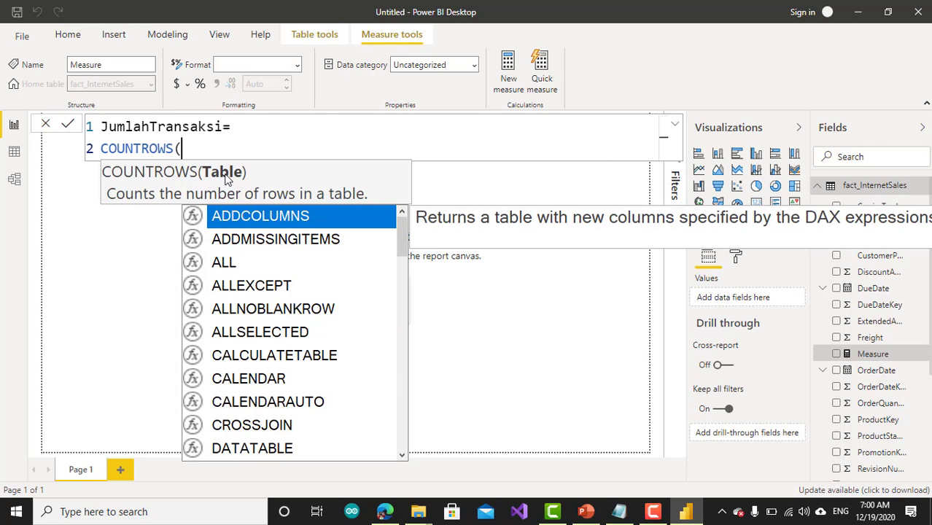
pyautogui.write('fac')
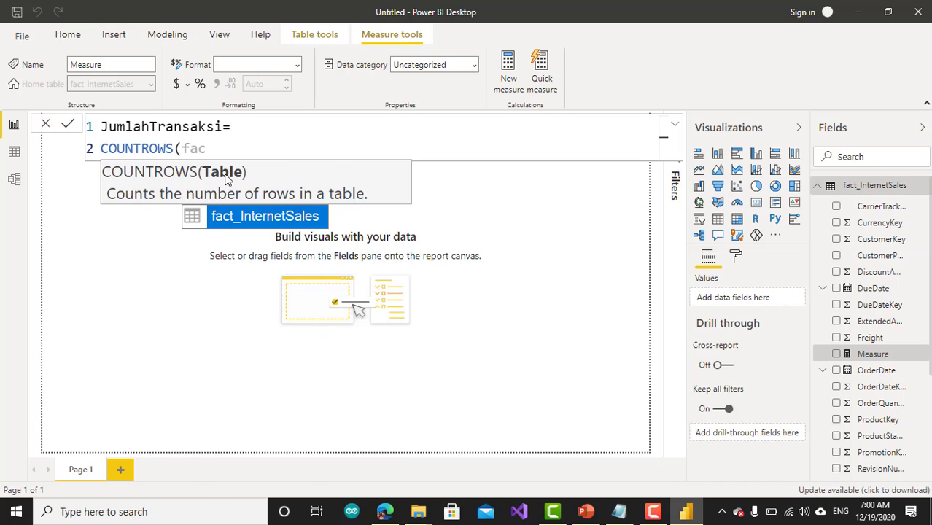
pyautogui.press('Tab')
pyautogui.write(')')
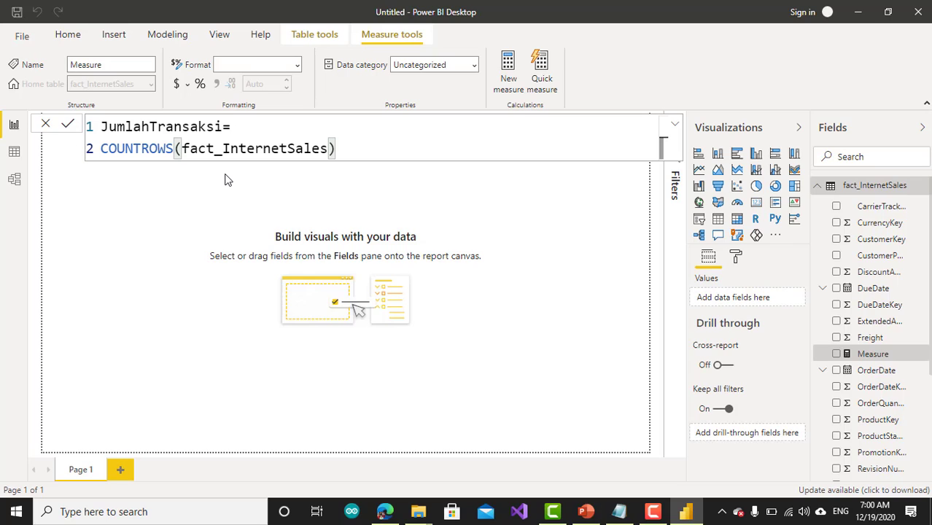
pyautogui.press('Return')
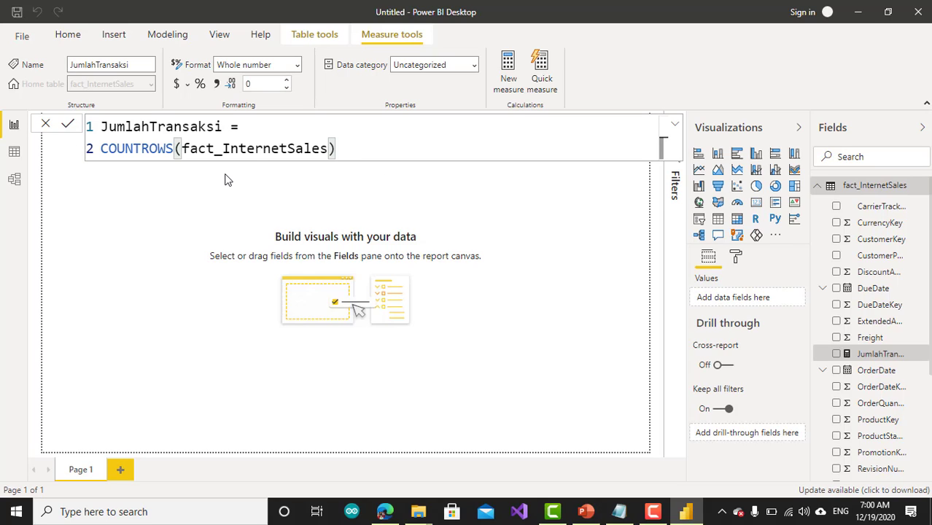
# Add a table visual to the blank report page and place the JumlahTransaksi measure in it
pyautogui.click(517, 357)
pyautogui.click(718, 221)
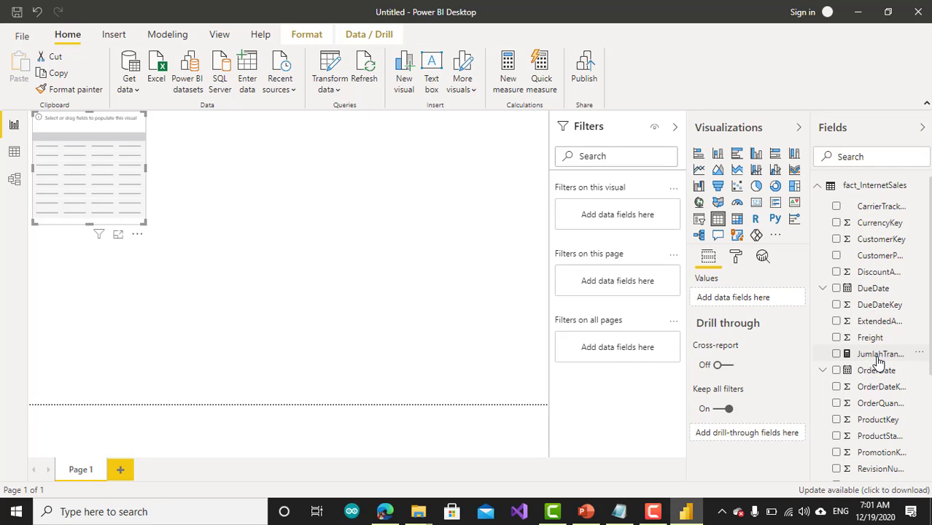
pyautogui.click(675, 128)
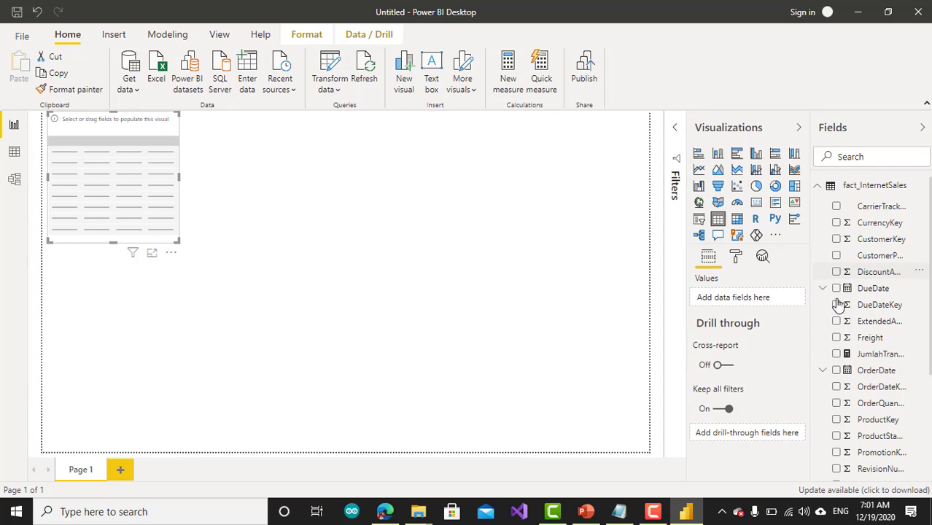
pyautogui.moveTo(810, 328); pyautogui.dragTo(747, 330)
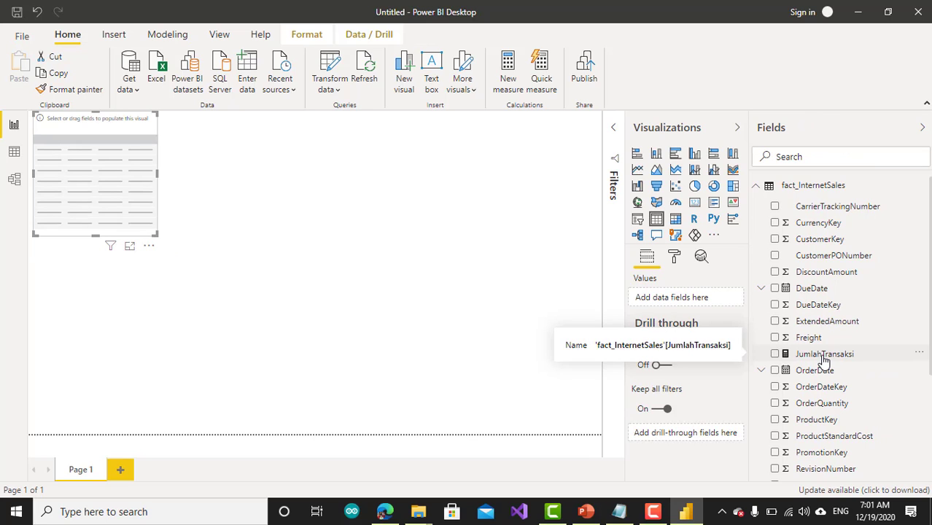
pyautogui.moveTo(823, 358); pyautogui.dragTo(106, 180)
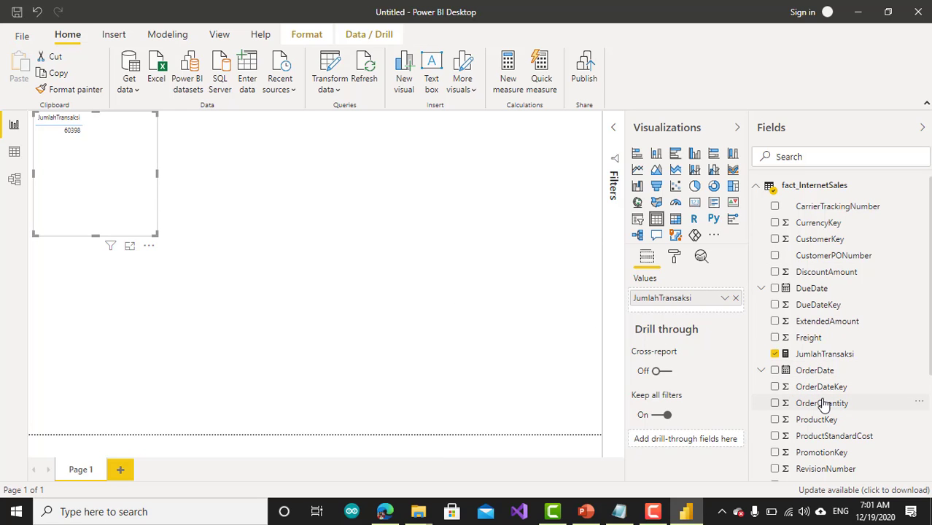
# Set the default summarization of SalesTerritoryKey to Don't summarize and add the field to the table visual
pyautogui.scroll(-3, 824, 406)
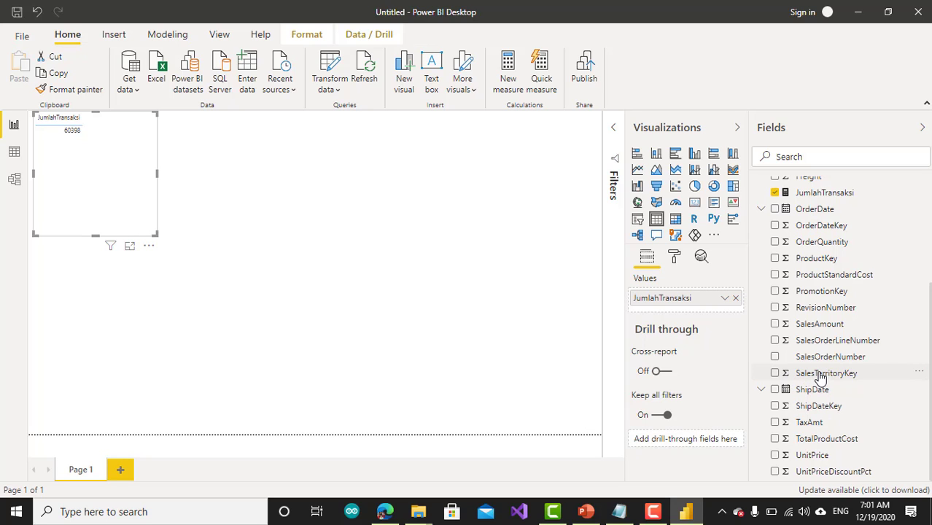
pyautogui.click(821, 374)
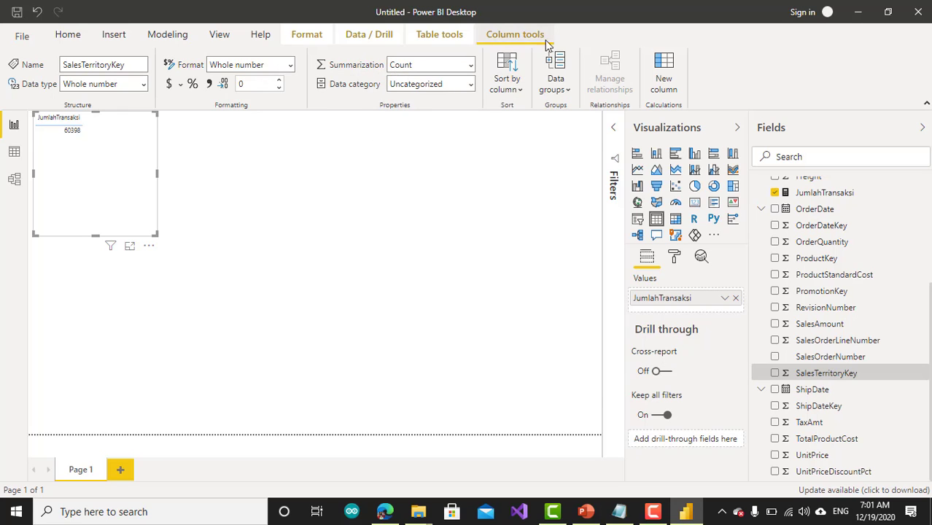
pyautogui.click(471, 67)
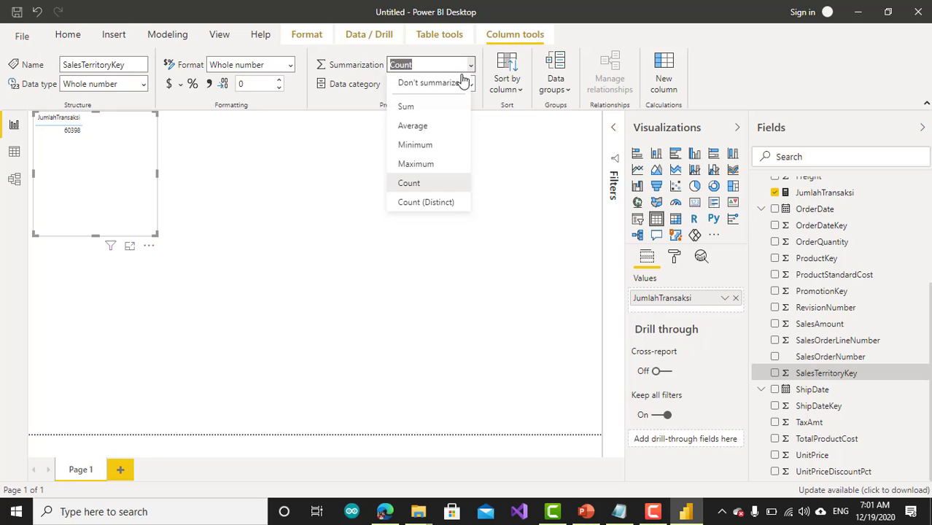
pyautogui.click(449, 86)
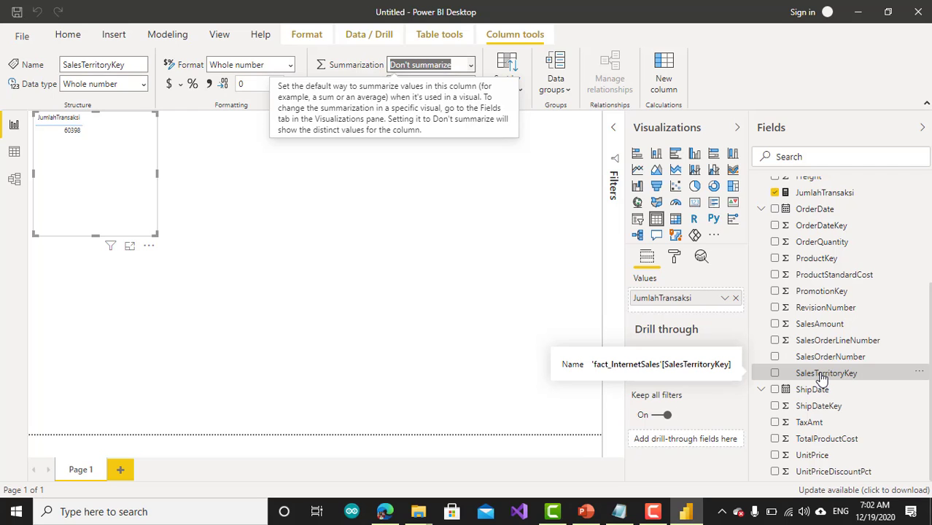
pyautogui.moveTo(822, 377); pyautogui.dragTo(86, 186)
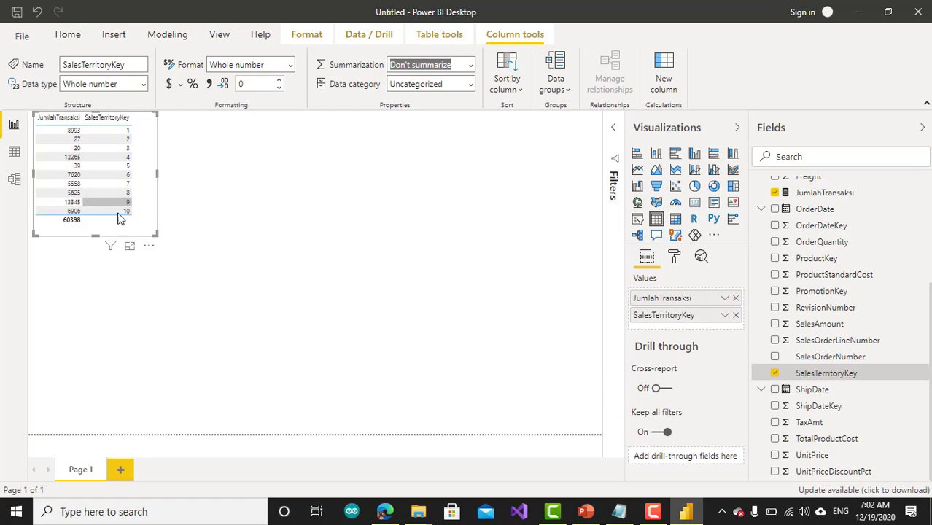
# Set the table visual's grid text size to 18 pt and enlarge the visual to fit all its rows
pyautogui.moveTo(156, 236); pyautogui.dragTo(239, 288)
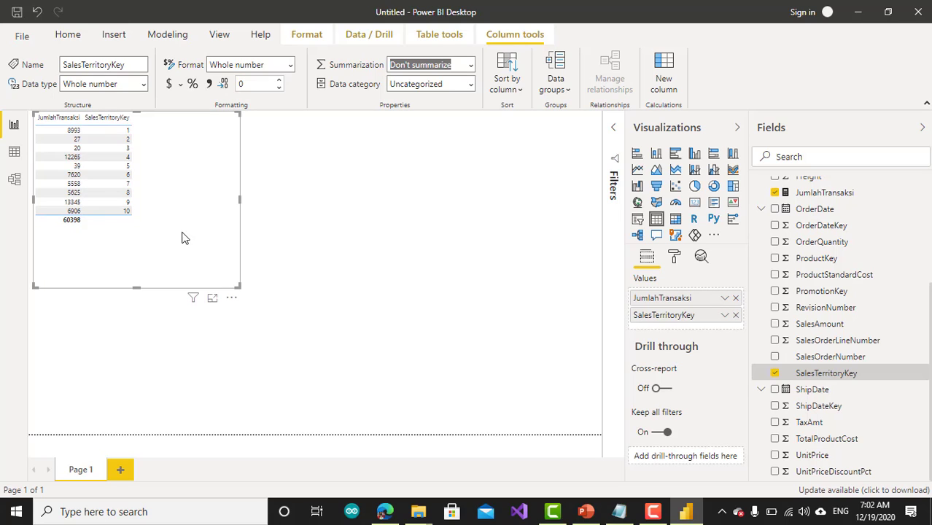
pyautogui.click(674, 262)
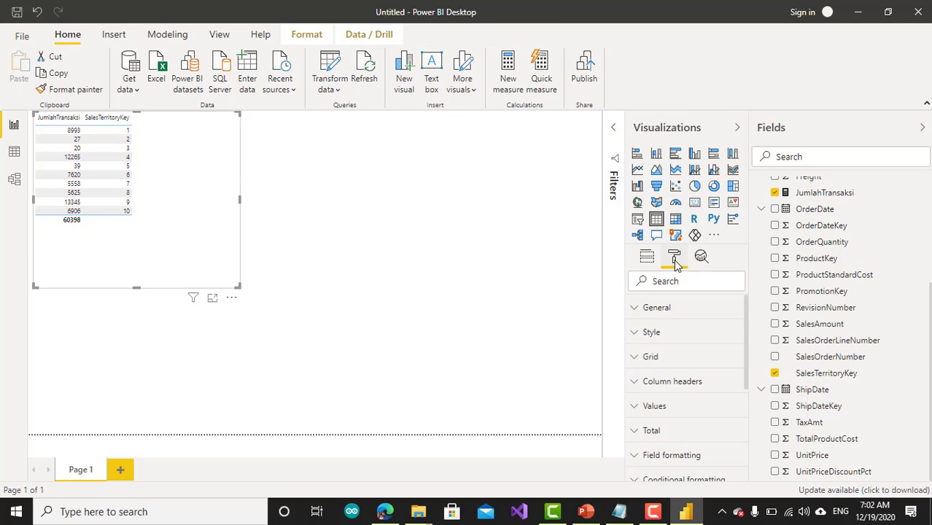
pyautogui.click(658, 357)
pyautogui.scroll(-3, 702, 401)
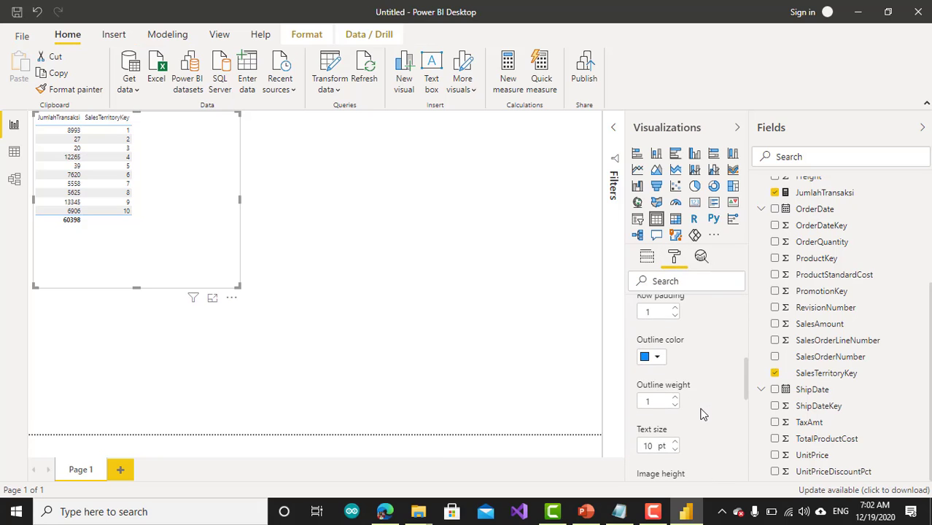
pyautogui.scroll(-4, 702, 414)
pyautogui.scroll(3, 676, 408)
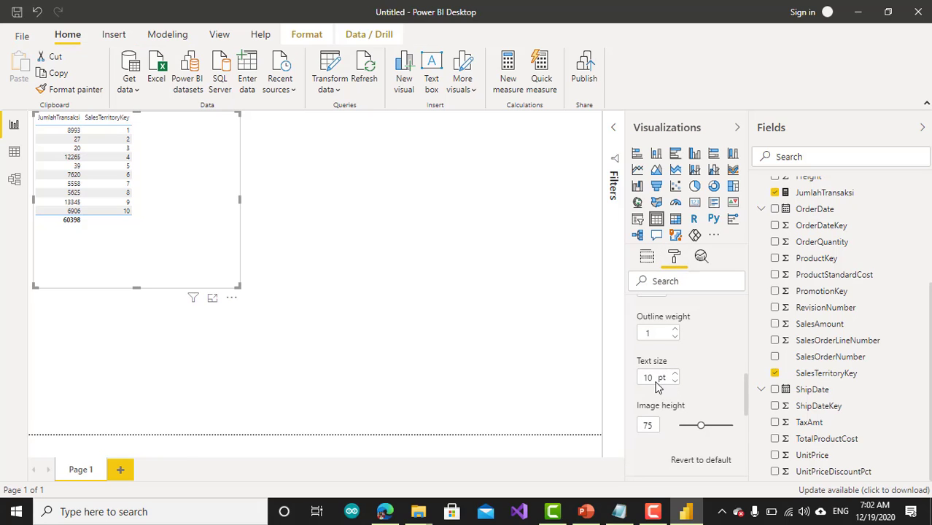
pyautogui.moveTo(656, 381); pyautogui.dragTo(633, 386)
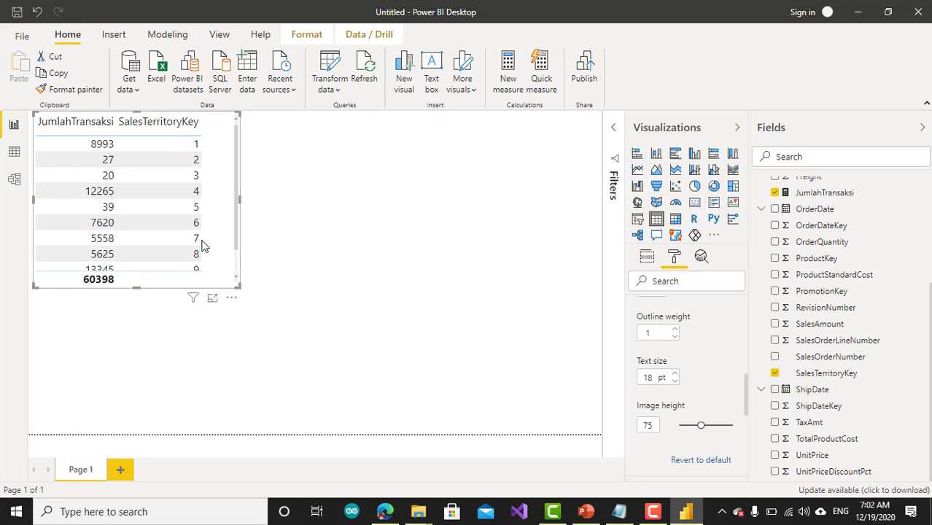
pyautogui.moveTo(239, 286); pyautogui.dragTo(253, 349)
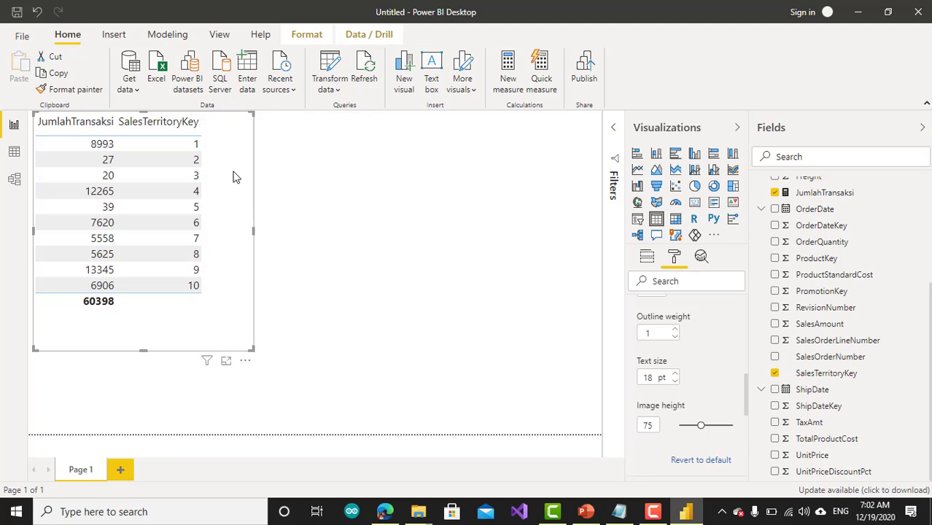
# Place SalesTerritoryKey before JumlahTransaksi in the table's values and widen the table visual
pyautogui.click(647, 258)
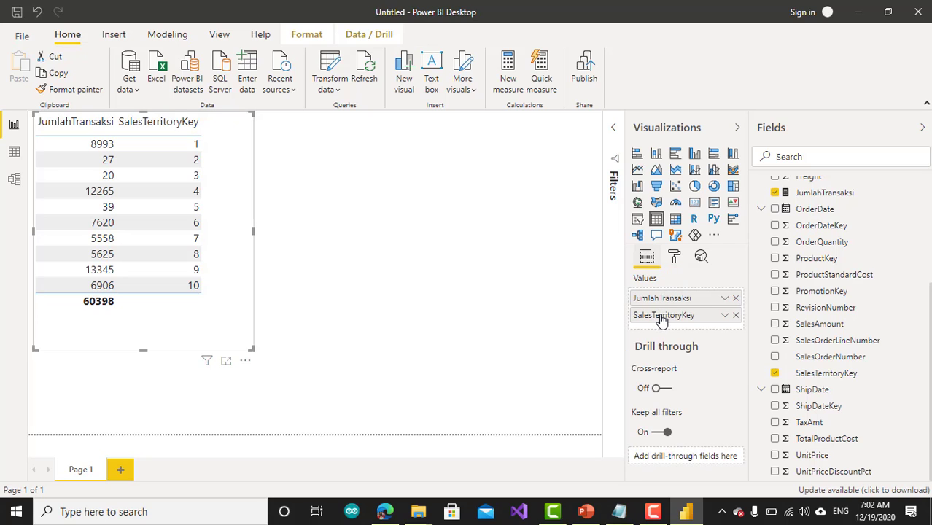
pyautogui.moveTo(661, 320); pyautogui.dragTo(662, 297)
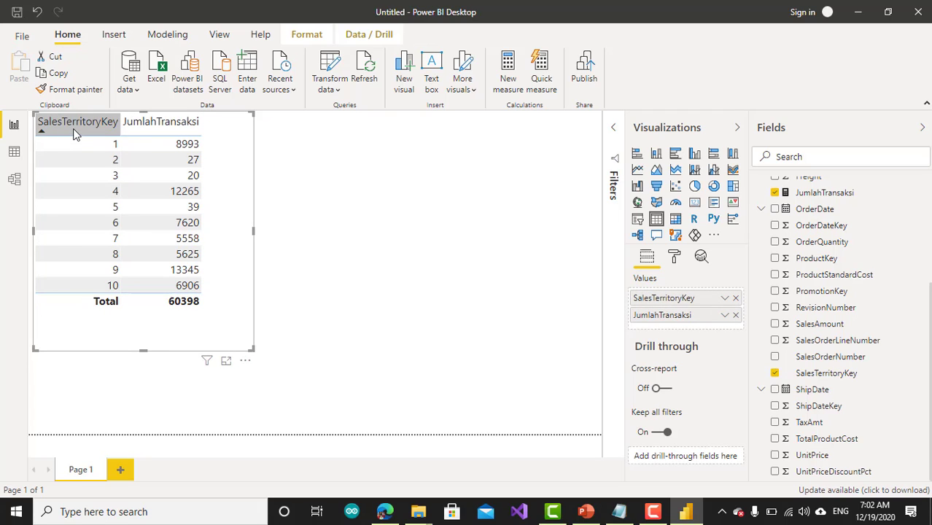
pyautogui.moveTo(77, 131); pyautogui.dragTo(156, 130)
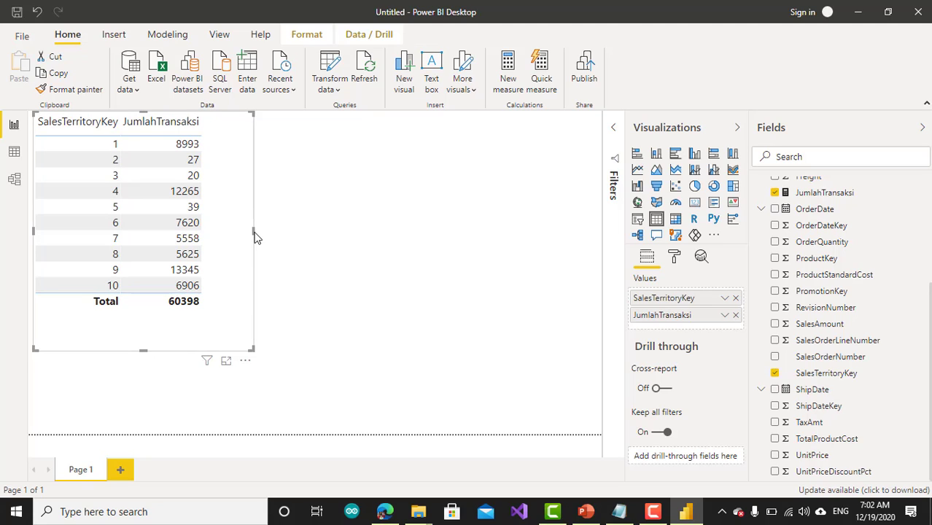
pyautogui.moveTo(255, 237); pyautogui.dragTo(295, 237)
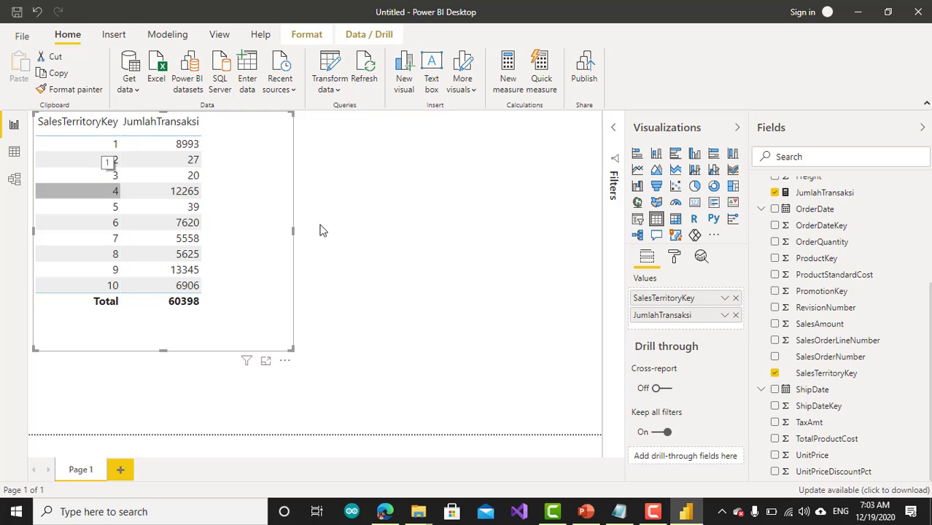
# Create a new measure in the fact_InternetSales table and name it TotalJualAll
pyautogui.scroll(5, 871, 290)
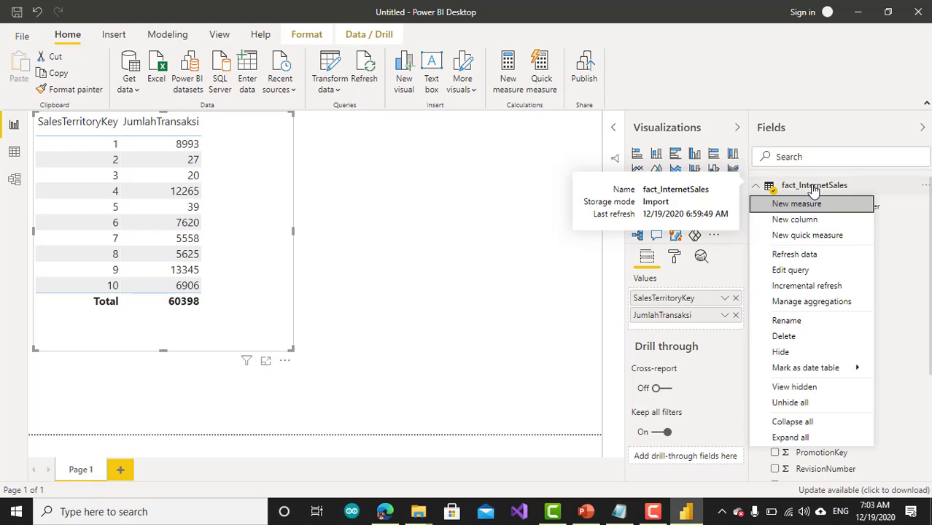
pyautogui.click(802, 204)
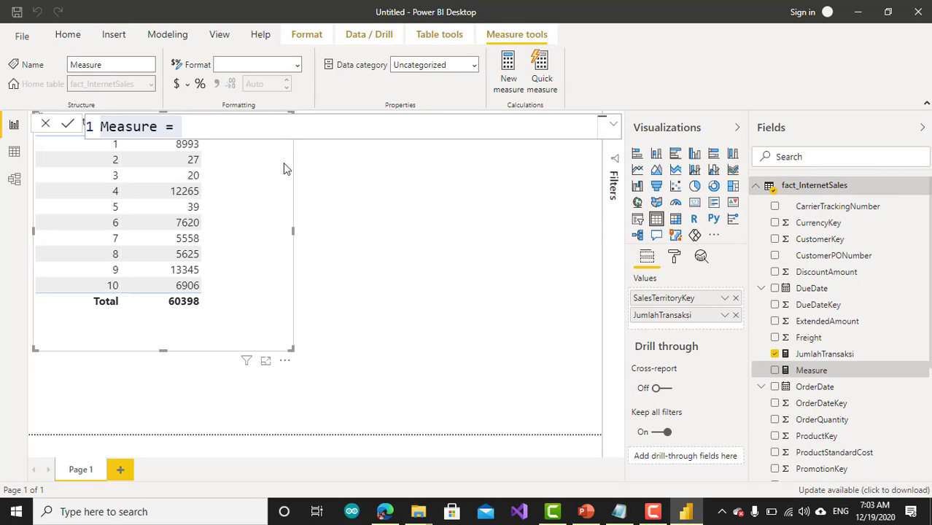
pyautogui.scroll(4, 225, 132)
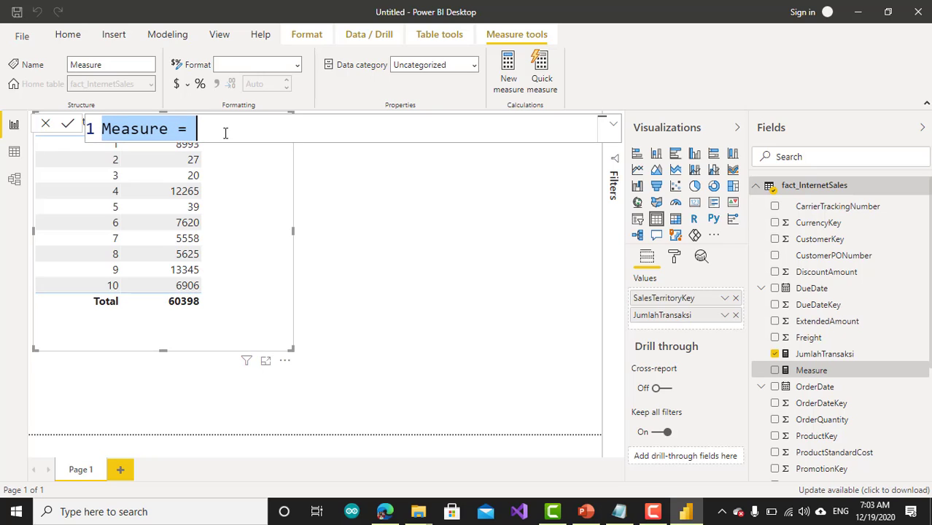
pyautogui.write('Total')
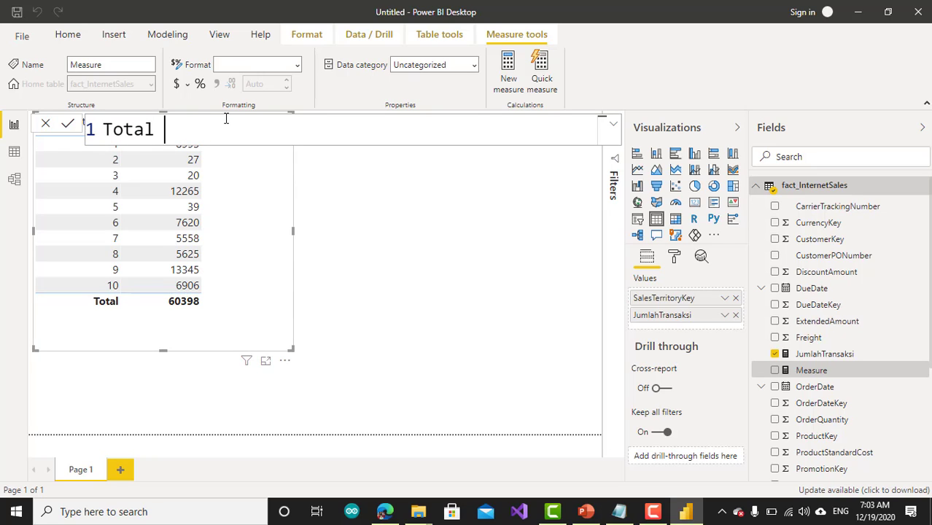
pyautogui.press('BackSpace')
pyautogui.write('JualA')
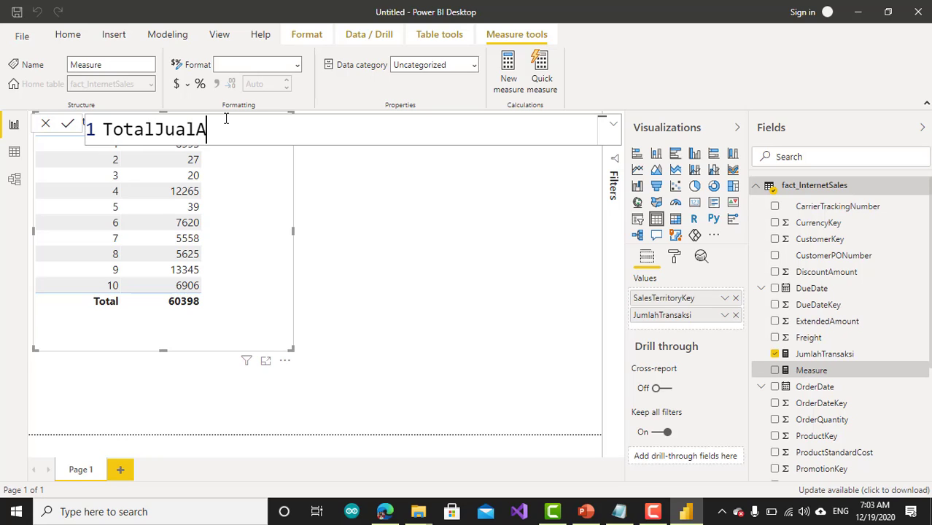
pyautogui.write('ll=')
pyautogui.hotkey('shift', 'Return')
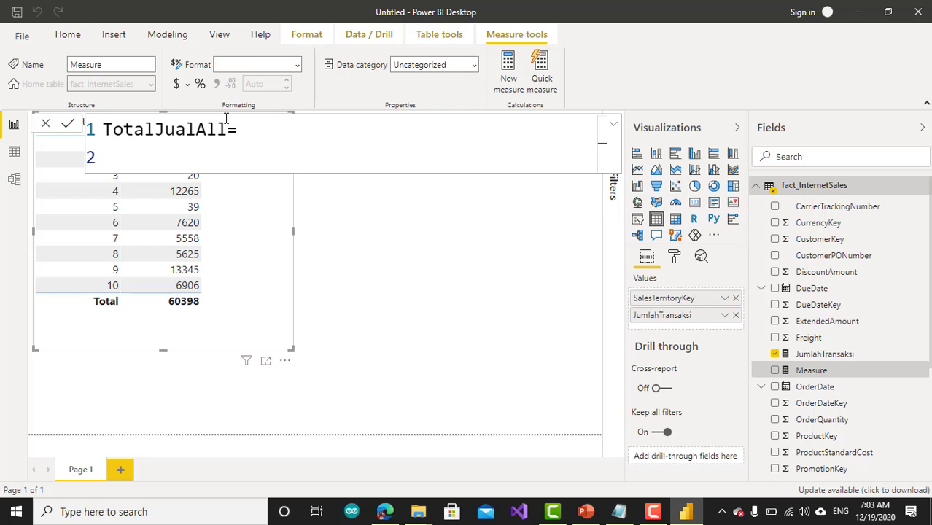
# Begin the TotalJualAll formula with CALCULATE, using [JumlahTransaksi] as its expression
pyautogui.write('Cla')
pyautogui.press('BackSpace')
pyautogui.press('BackSpace')
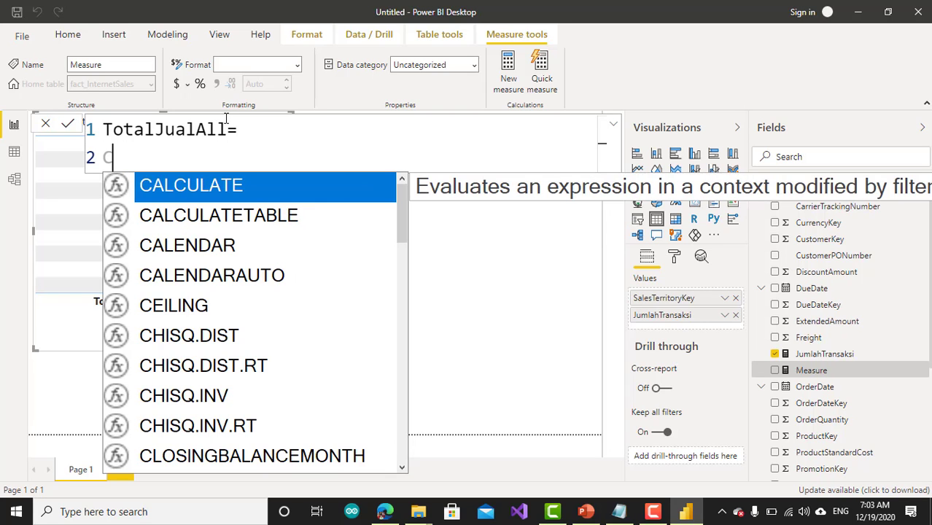
pyautogui.press('Tab')
pyautogui.hotkey('shift', 'Return')
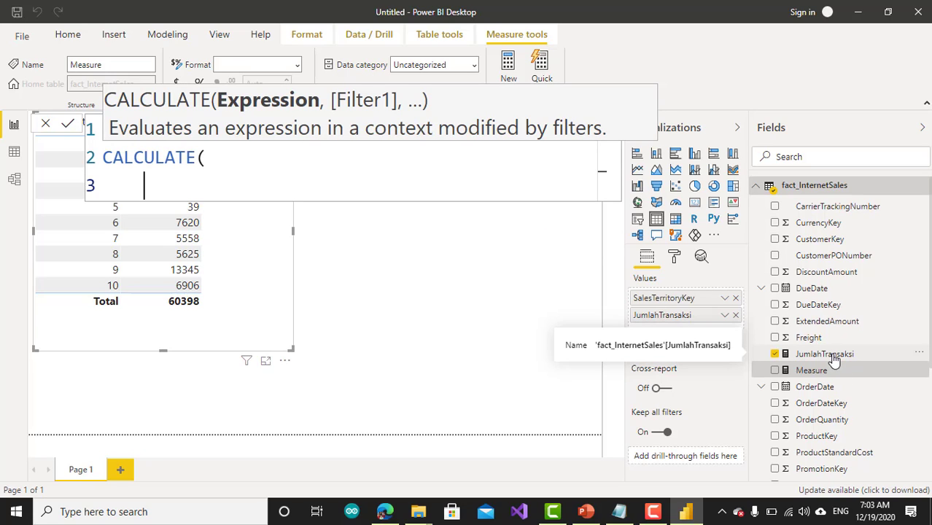
pyautogui.write('[')
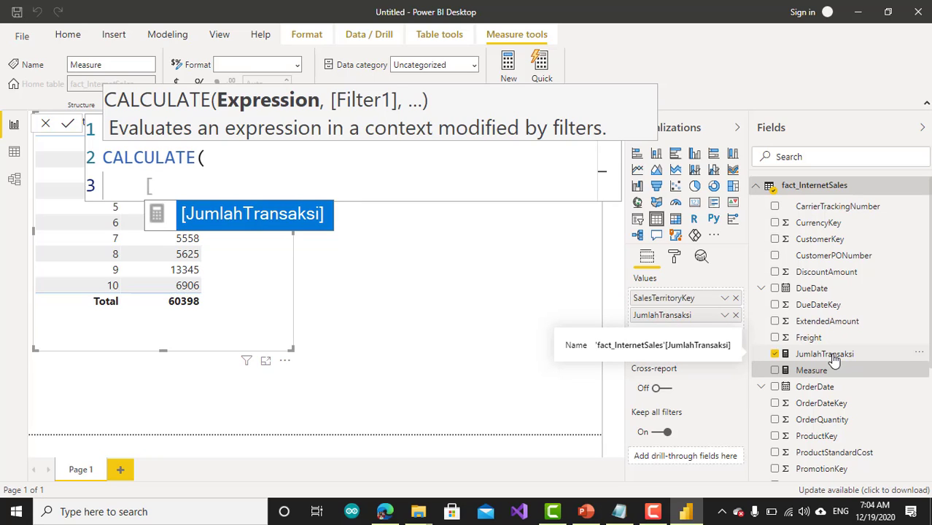
pyautogui.press('Tab')
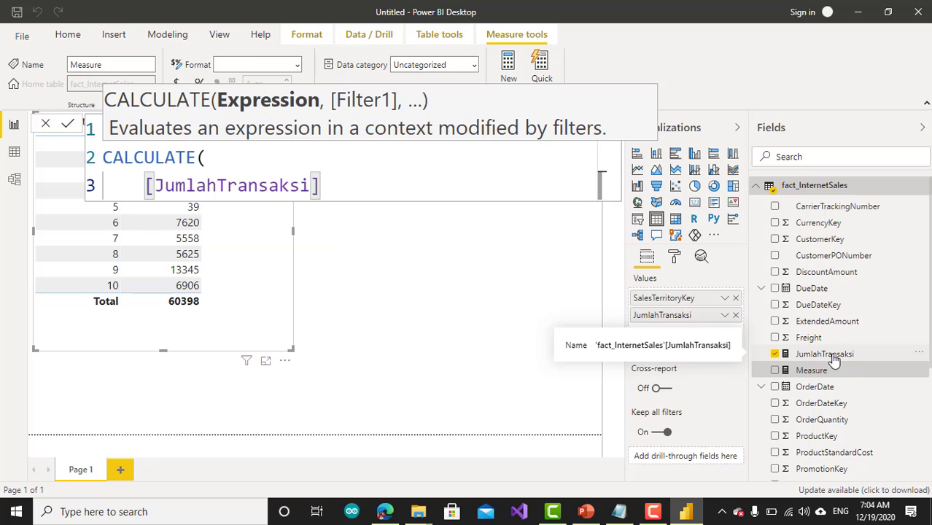
pyautogui.write(',')
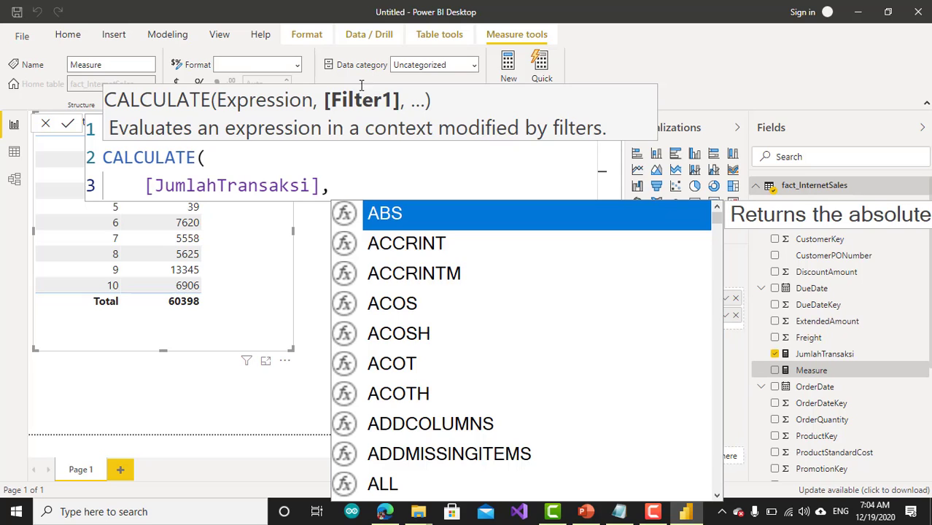
pyautogui.hotkey('shift', 'Return')
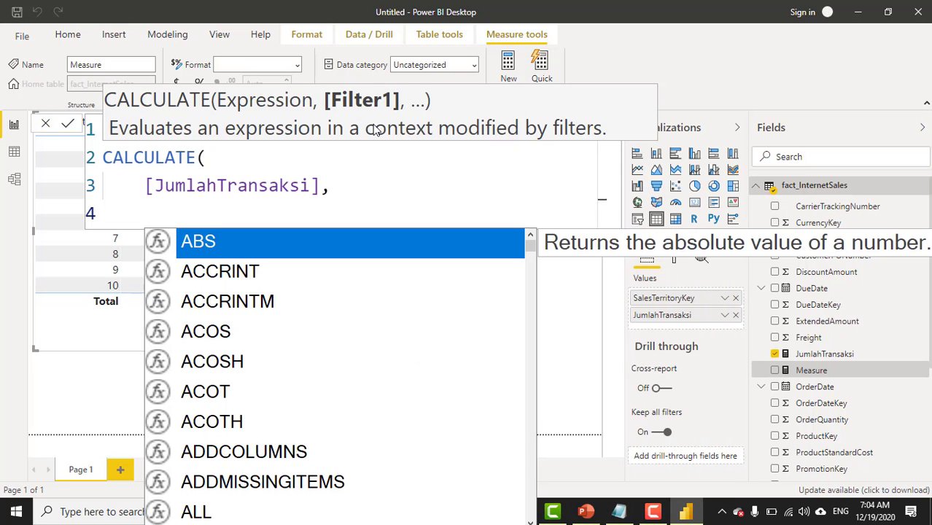
# Add ALL(fact_InternetSales) as the CALCULATE filter, close the brackets and commit the TotalJualAll measure
pyautogui.write('A')
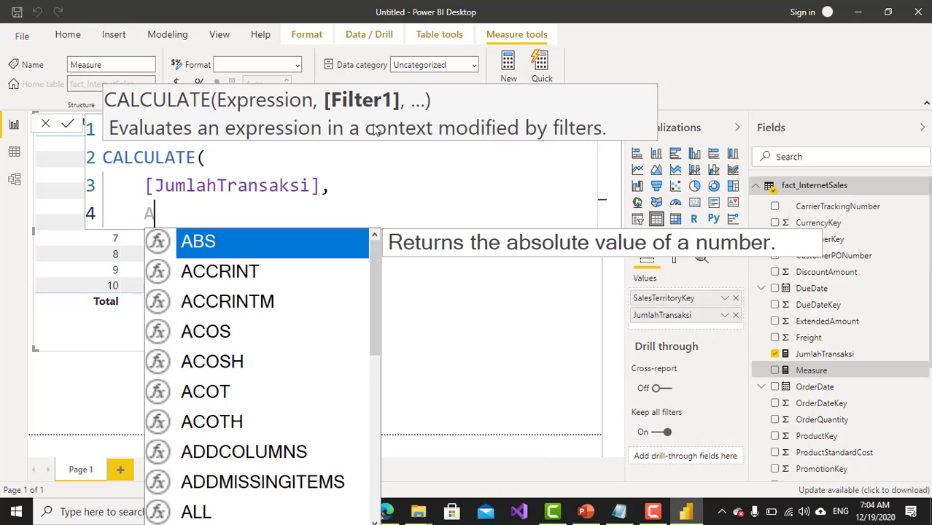
pyautogui.write('ll(')
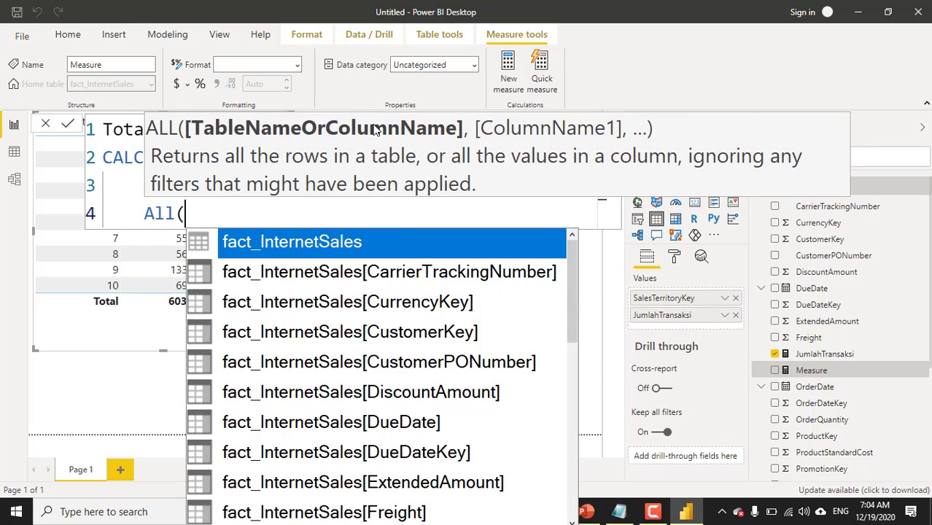
pyautogui.hotkey('shift', 'Return')
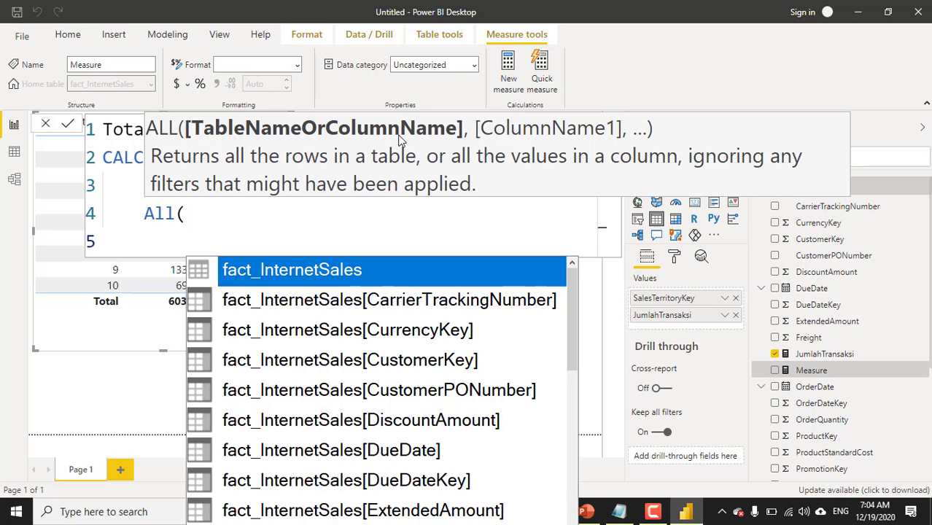
pyautogui.click(296, 271)
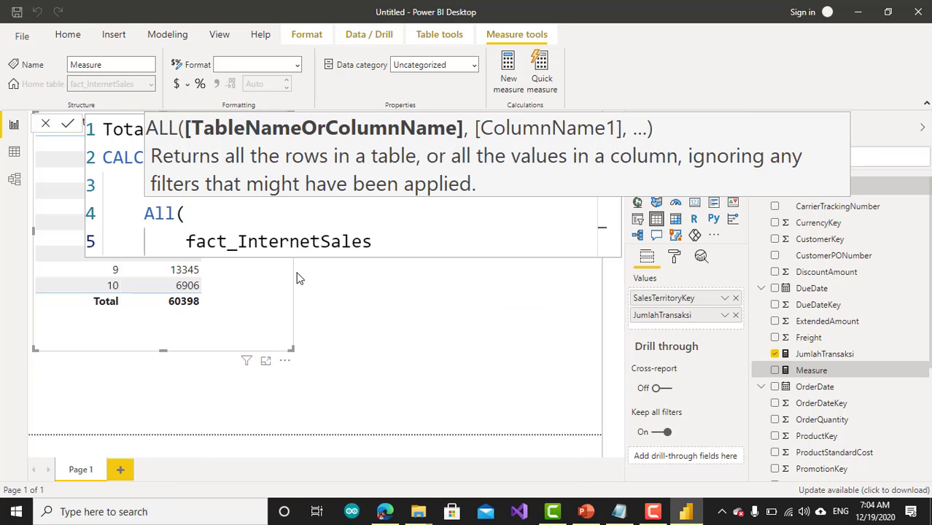
pyautogui.hotkey('shift', 'Return')
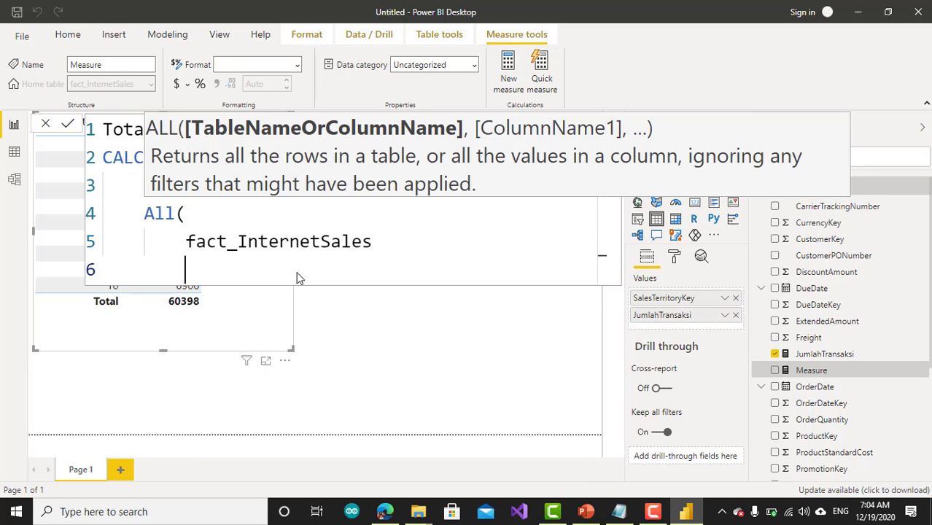
pyautogui.press('BackSpace')
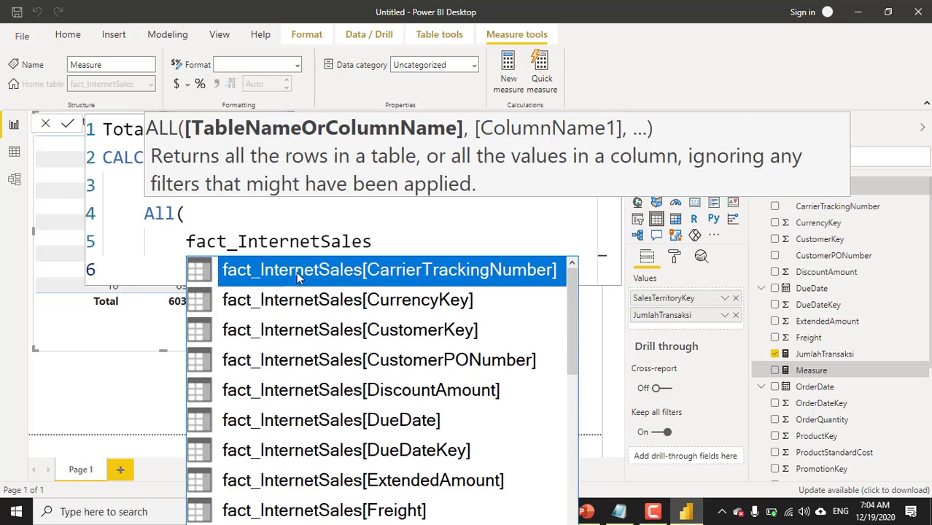
pyautogui.write(')')
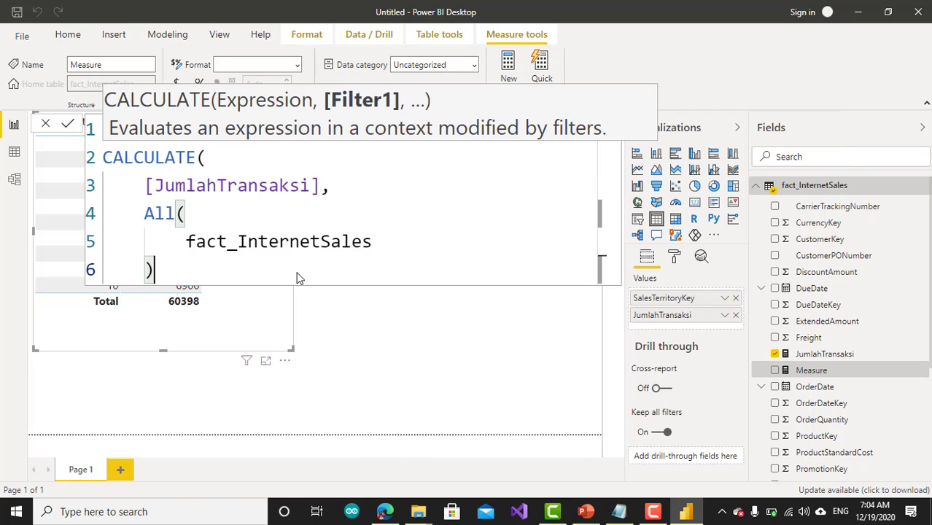
pyautogui.hotkey('shift', 'Return')
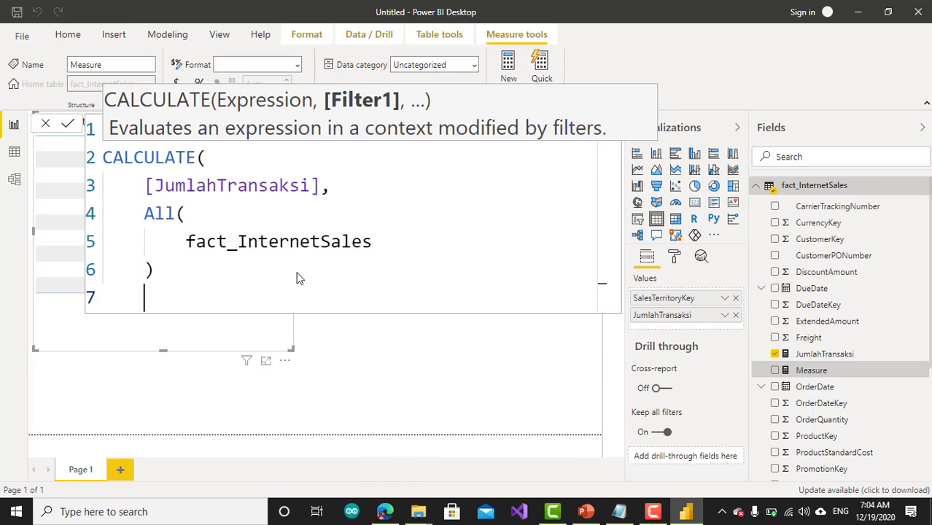
pyautogui.press('BackSpace')
pyautogui.write(')')
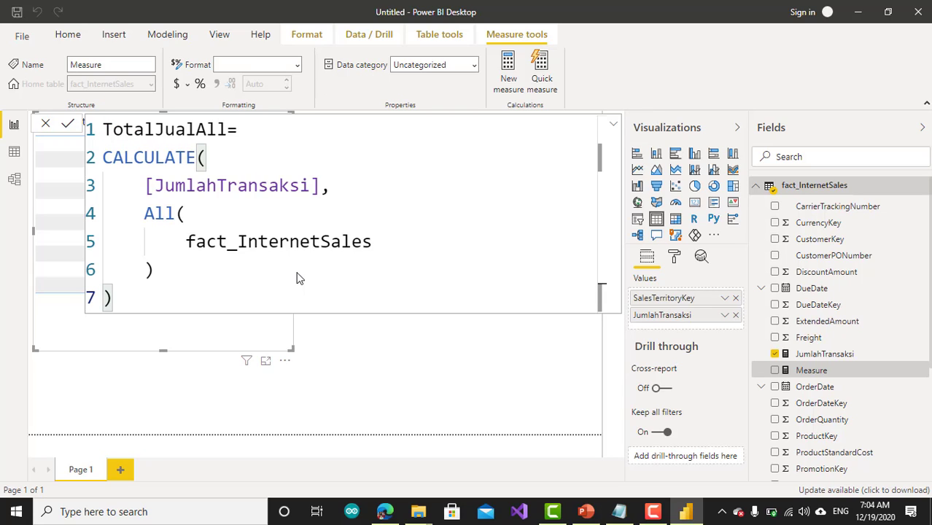
pyautogui.press('Return')
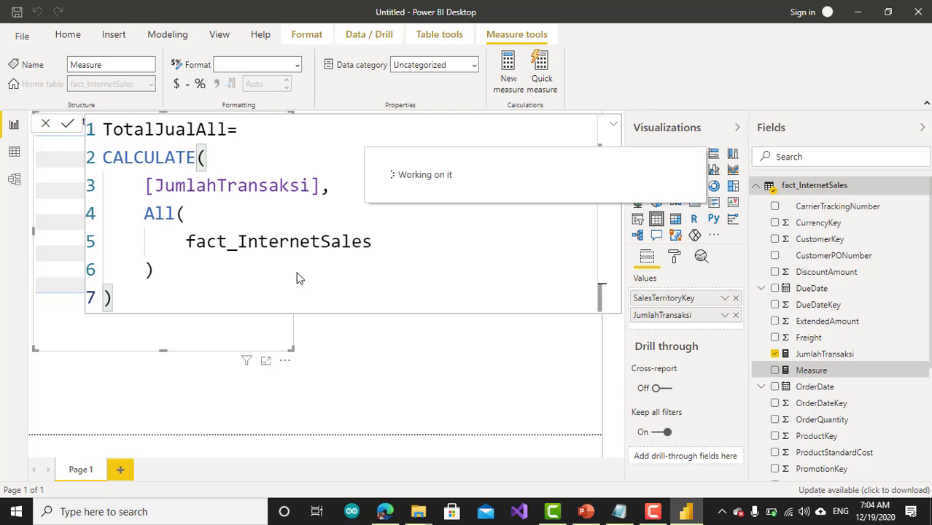
# Collapse the formula editor, move the table visual away from the page's corner and deselect it
pyautogui.click(612, 125)
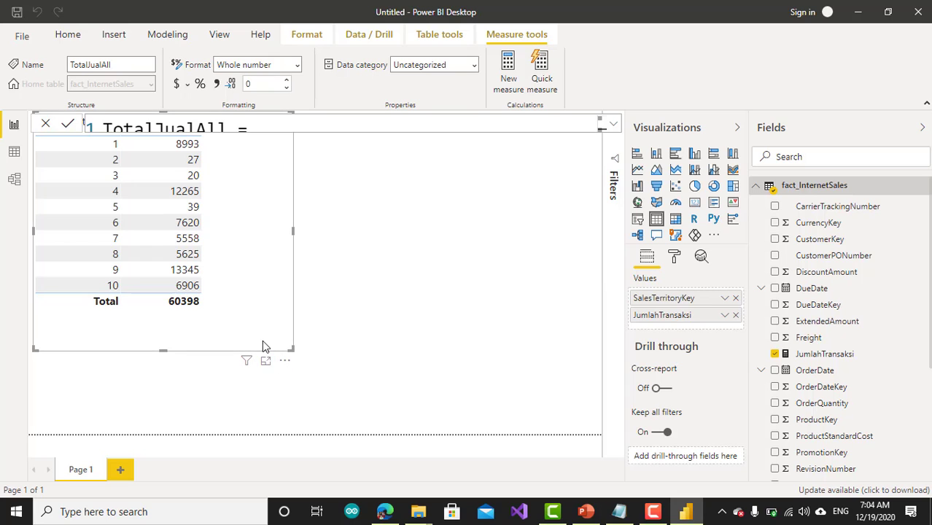
pyautogui.moveTo(278, 357); pyautogui.dragTo(306, 387)
pyautogui.click(477, 303)
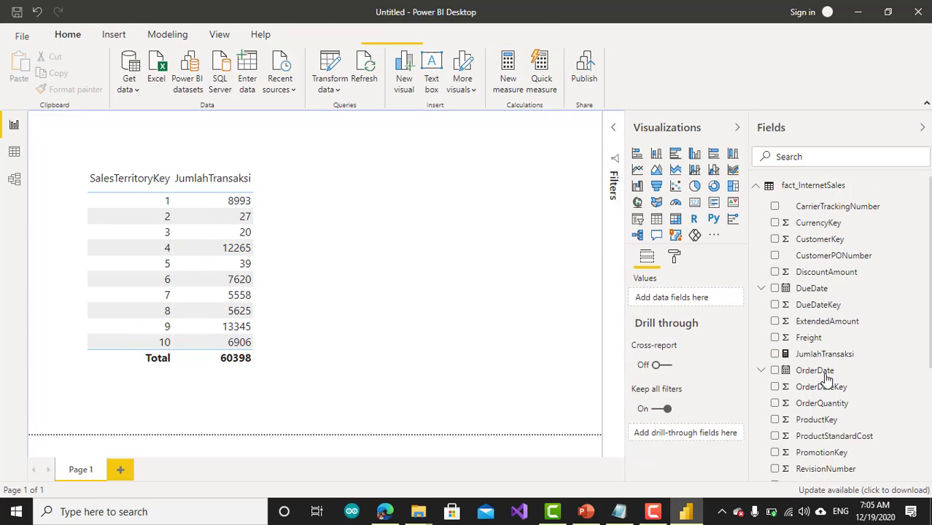
# Add the TotalJualAll measure to the SalesTerritoryKey table visual and widen the visual
pyautogui.scroll(-1, 832, 394)
pyautogui.scroll(-5, 831, 393)
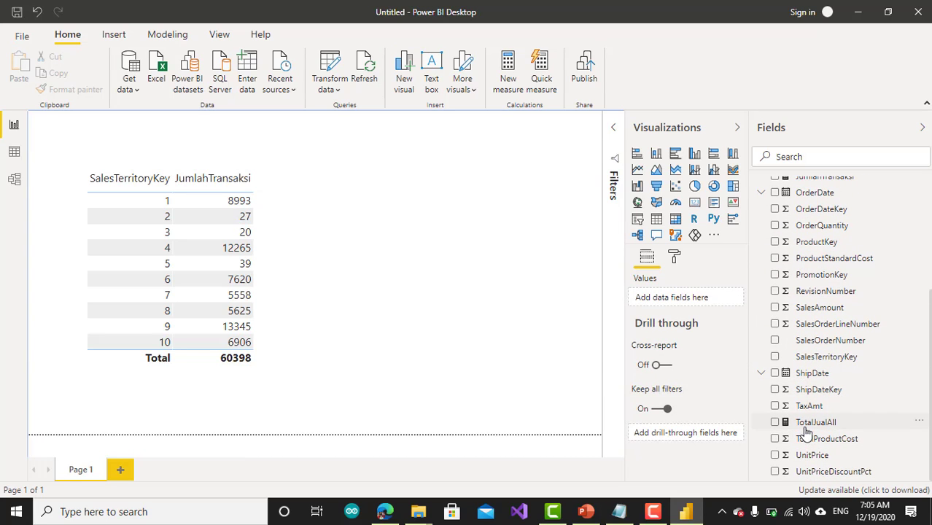
pyautogui.moveTo(806, 425); pyautogui.dragTo(263, 275)
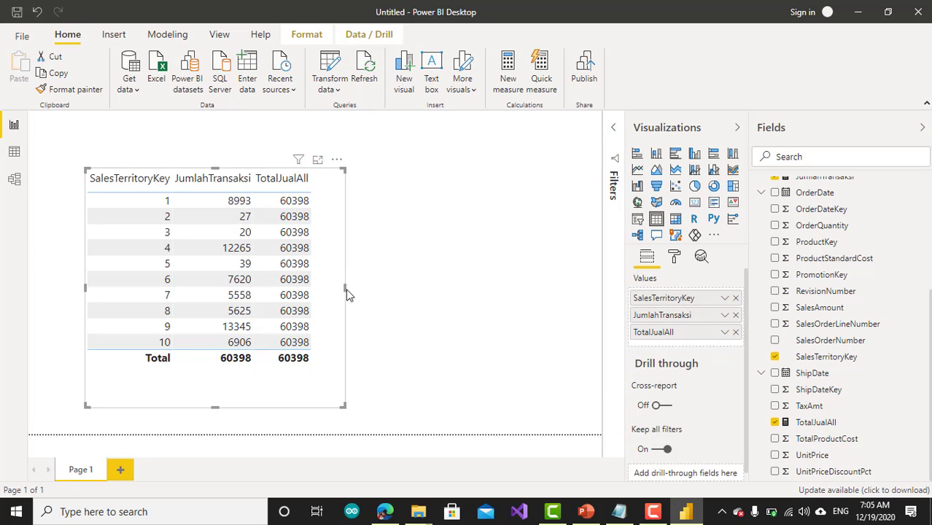
pyautogui.moveTo(344, 287); pyautogui.dragTo(412, 294)
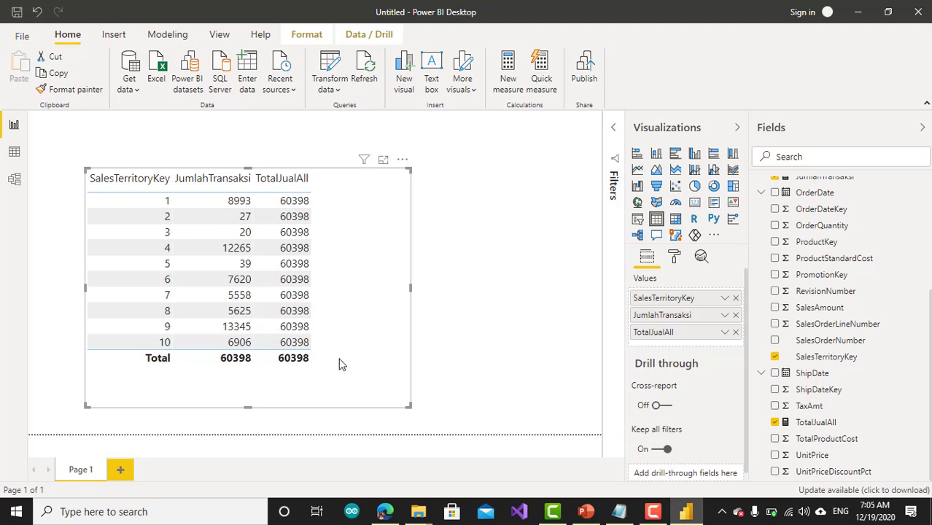
# Create a new measure in the fact_InternetSales table and name it % JualTeritori
pyautogui.scroll(3, 829, 383)
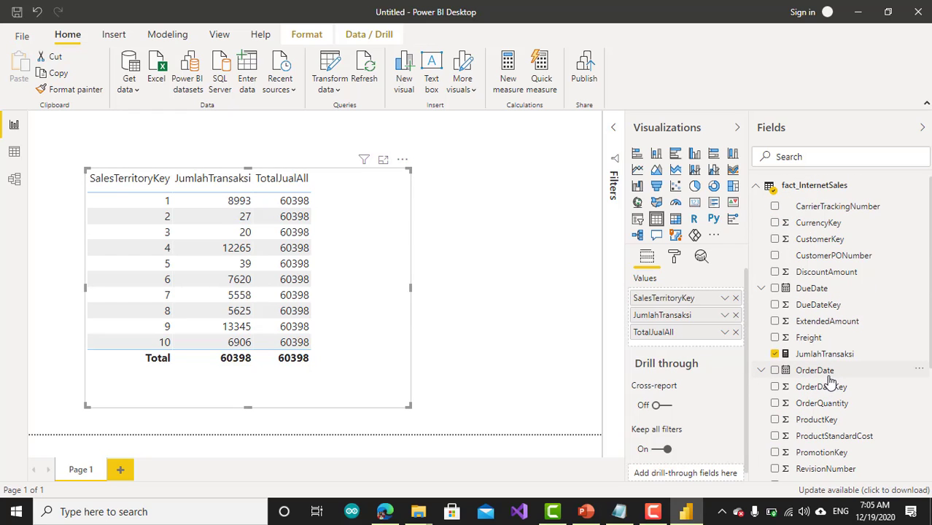
pyautogui.rightClick(808, 191)
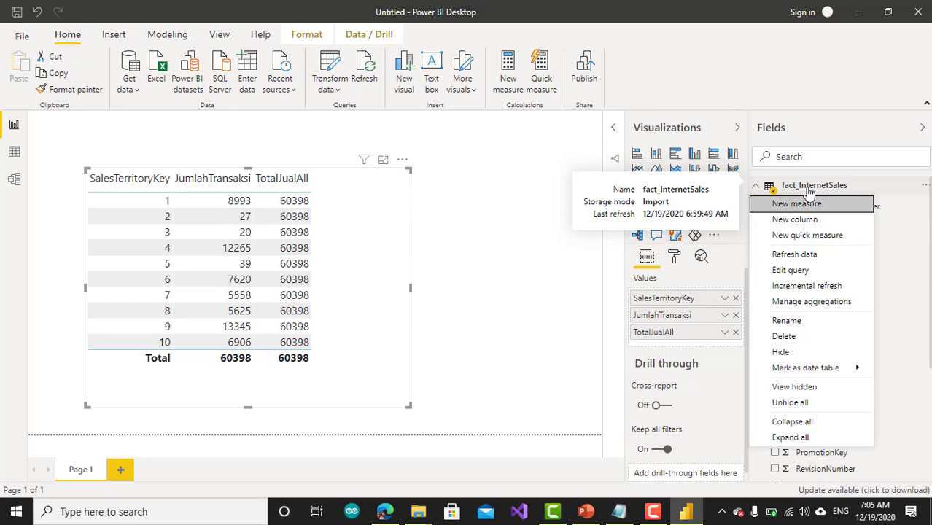
pyautogui.click(815, 204)
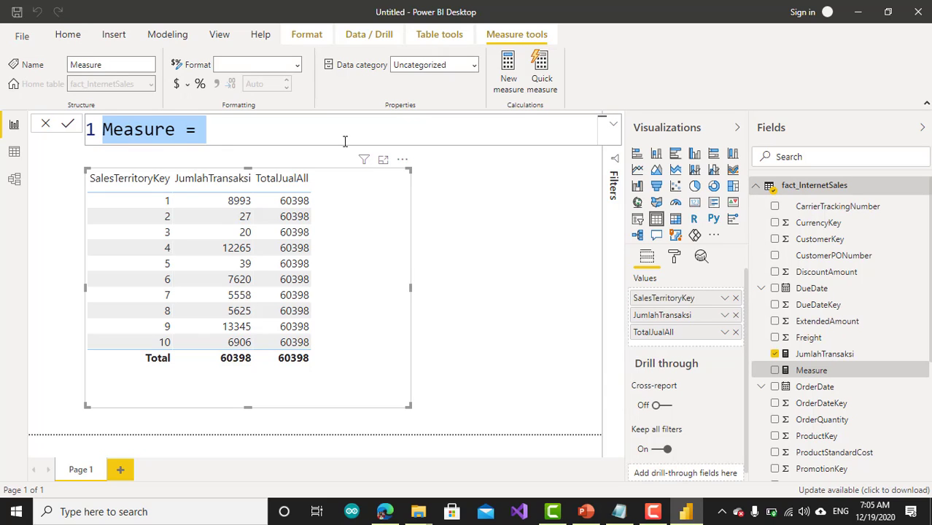
pyautogui.write('% ')
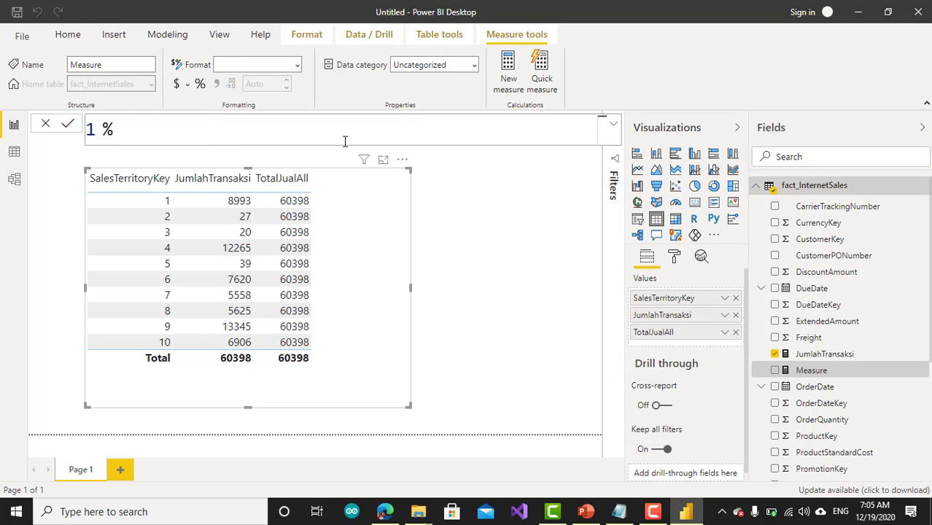
pyautogui.write('JualTri')
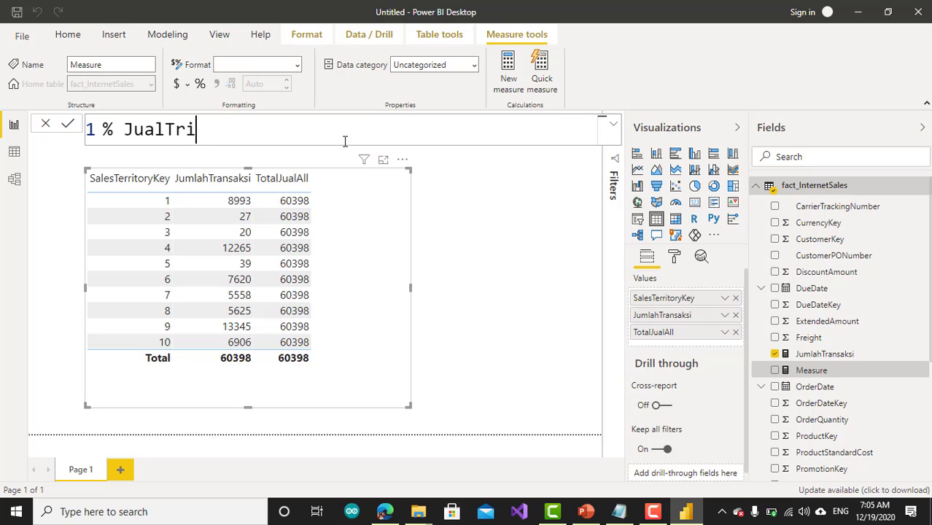
pyautogui.write('tory')
pyautogui.press('BackSpace')
pyautogui.press('BackSpace')
pyautogui.press('BackSpace')
pyautogui.press('BackSpace')
pyautogui.press('BackSpace')
pyautogui.press('BackSpace')
pyautogui.press('BackSpace')
pyautogui.write('Teritor')
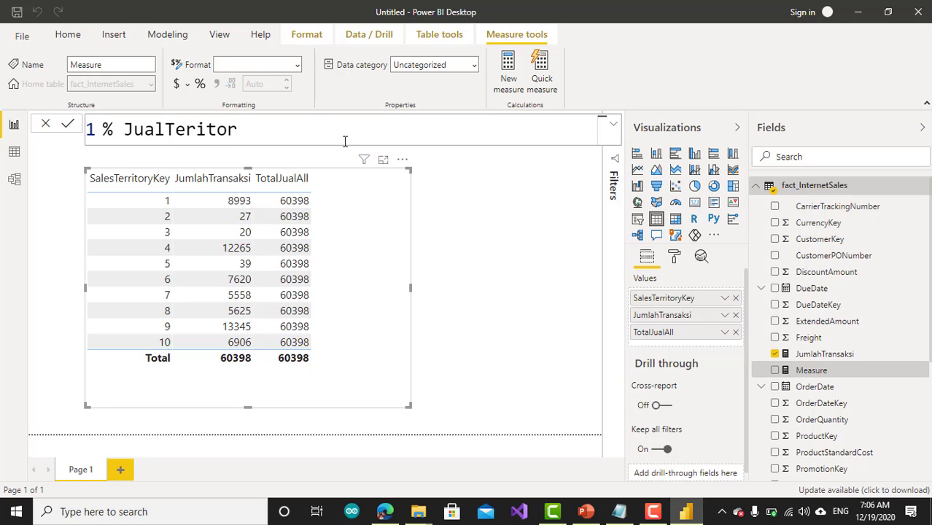
pyautogui.write('t')
pyautogui.press('BackSpace')
pyautogui.write('i=')
# Begin the % JualTeritori formula on a new line with DIVIDE, using [JumlahTransaksi] as the numerator
pyautogui.hotkey('shift', 'Return')
pyautogui.write('Div')
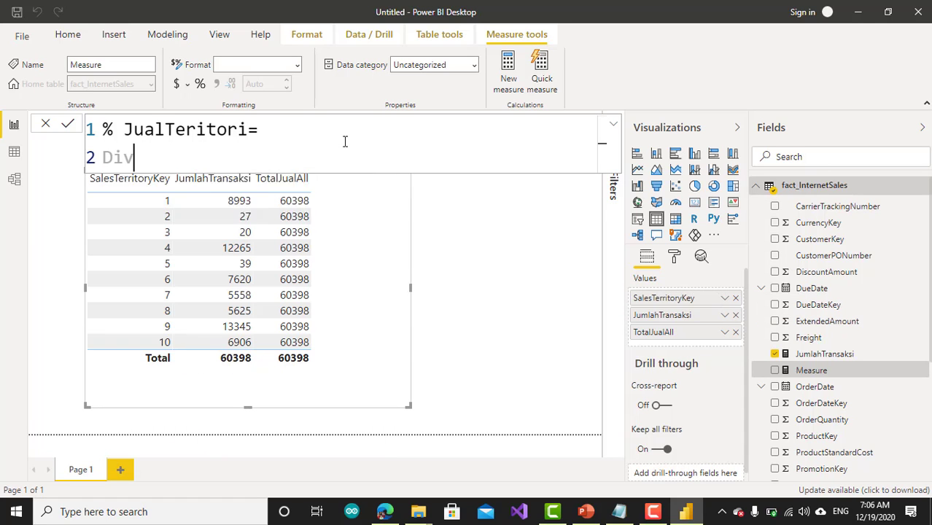
pyautogui.press('Tab')
pyautogui.hotkey('shift', 'Return')
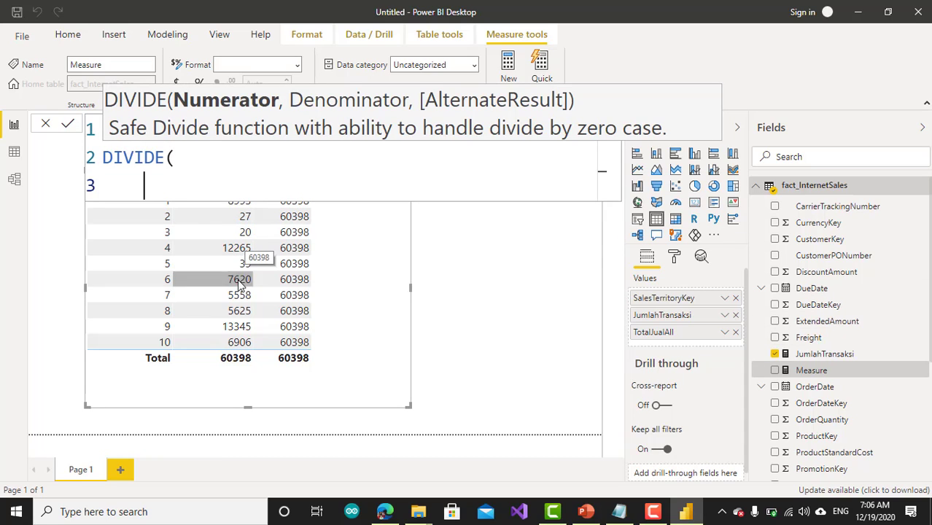
pyautogui.write('[')
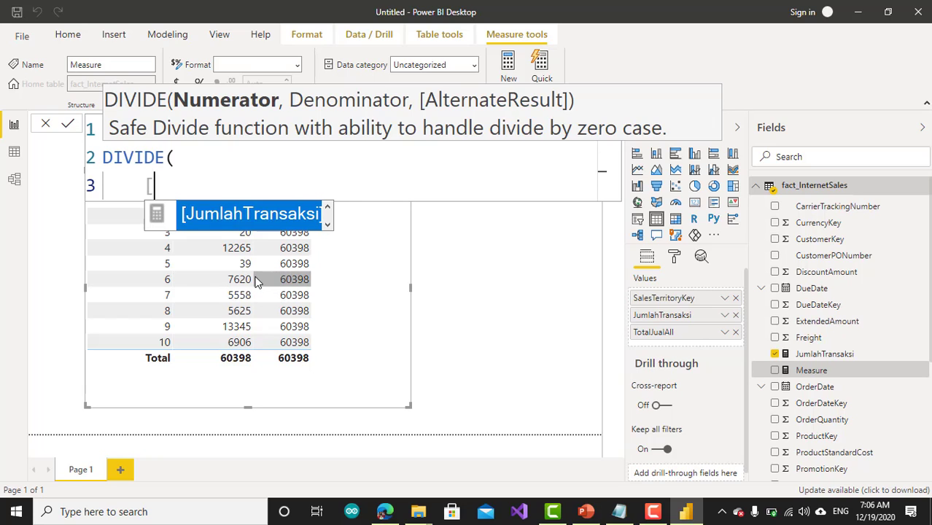
pyautogui.press('Tab')
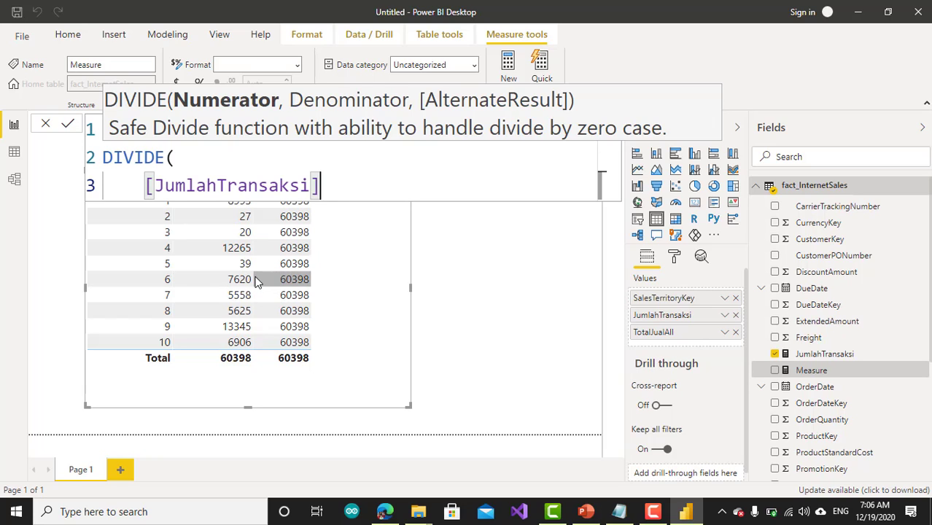
pyautogui.write(',')
pyautogui.hotkey('shift', 'Return')
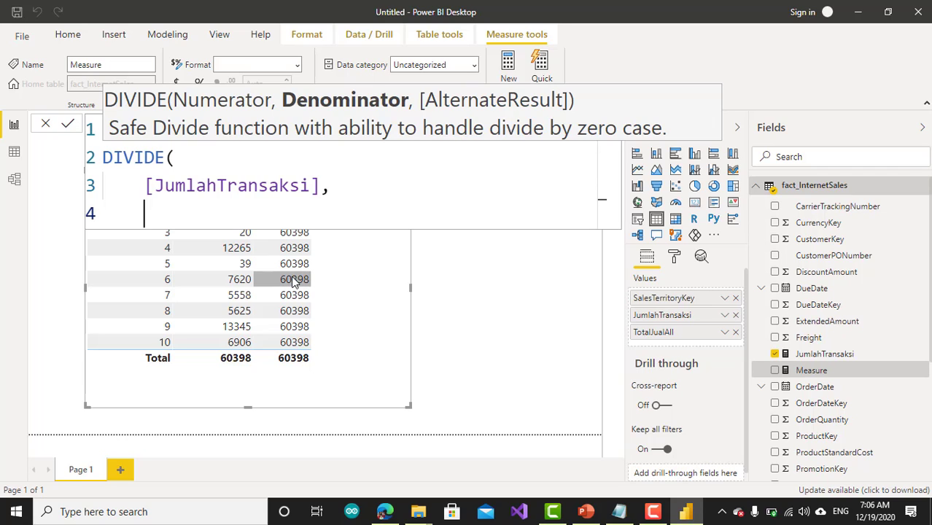
# Complete DIVIDE with [TotalJualAll] as the denominator and 0 as the alternate result, and commit the measure
pyautogui.write('[')
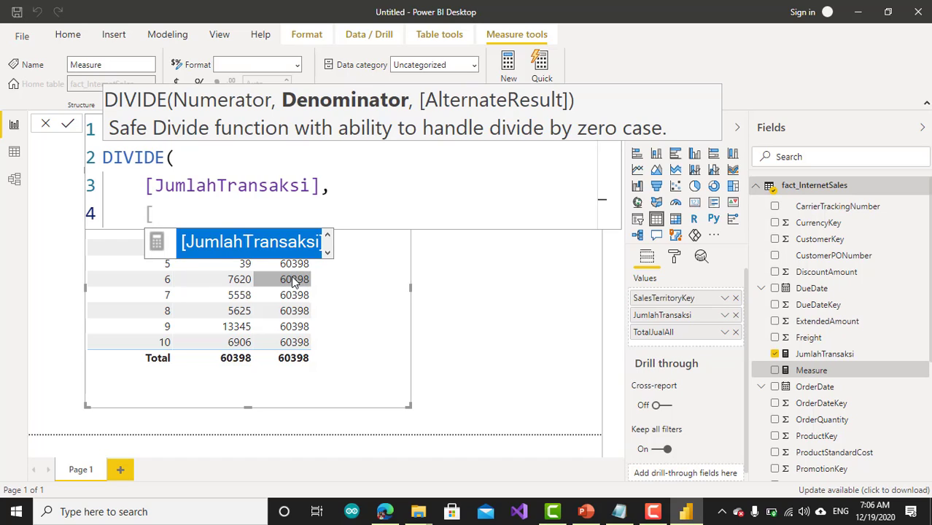
pyautogui.write('T')
pyautogui.press('Tab')
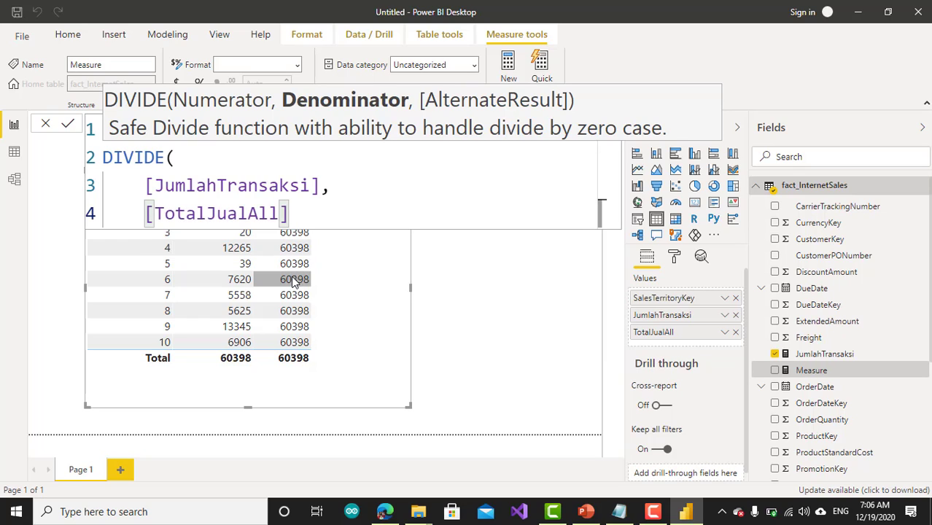
pyautogui.write(',')
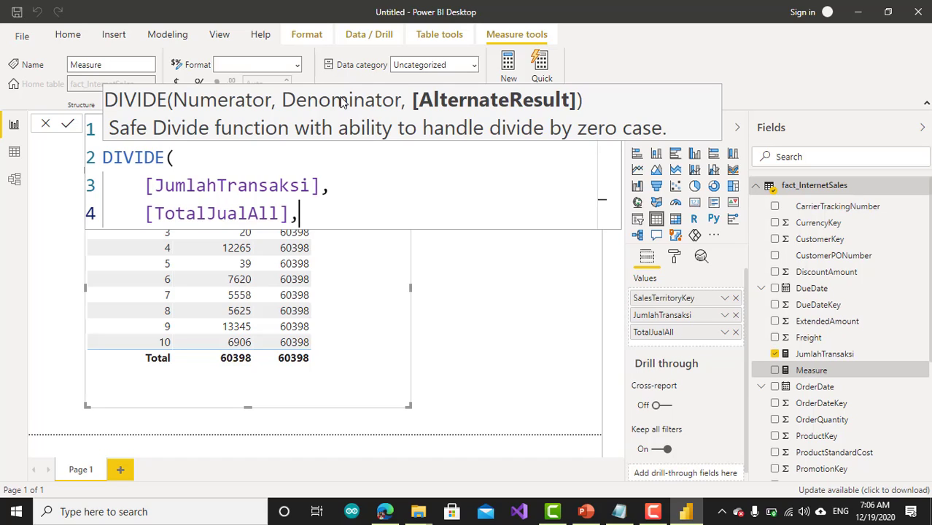
pyautogui.hotkey('shift', 'Return')
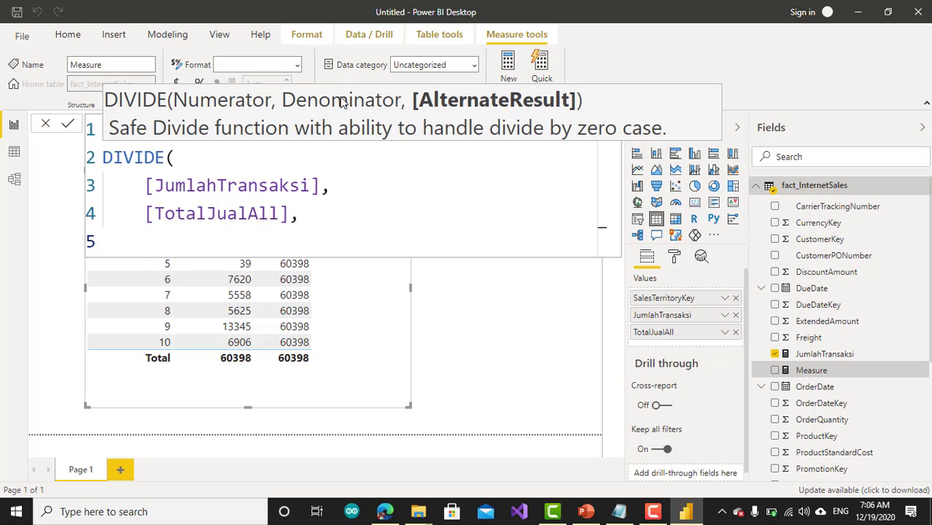
pyautogui.write('0')
pyautogui.hotkey('shift', 'Return')
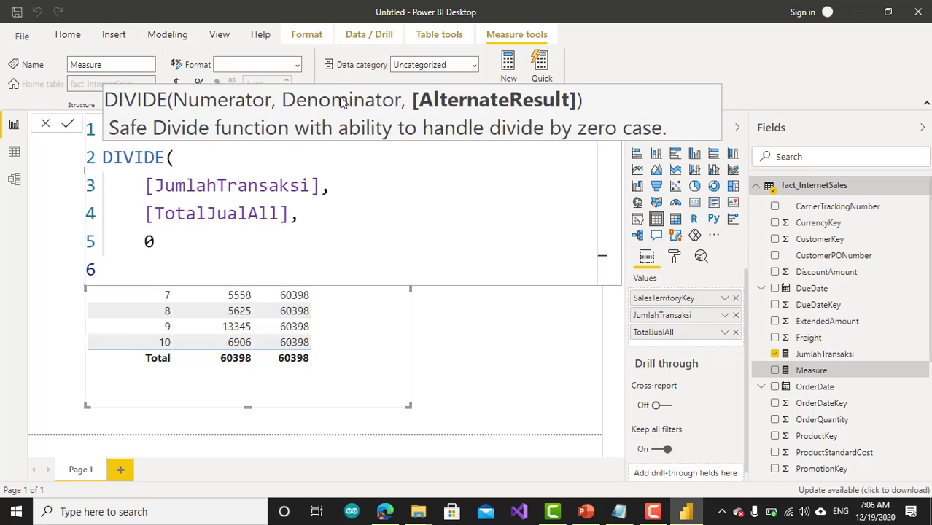
pyautogui.write(')')
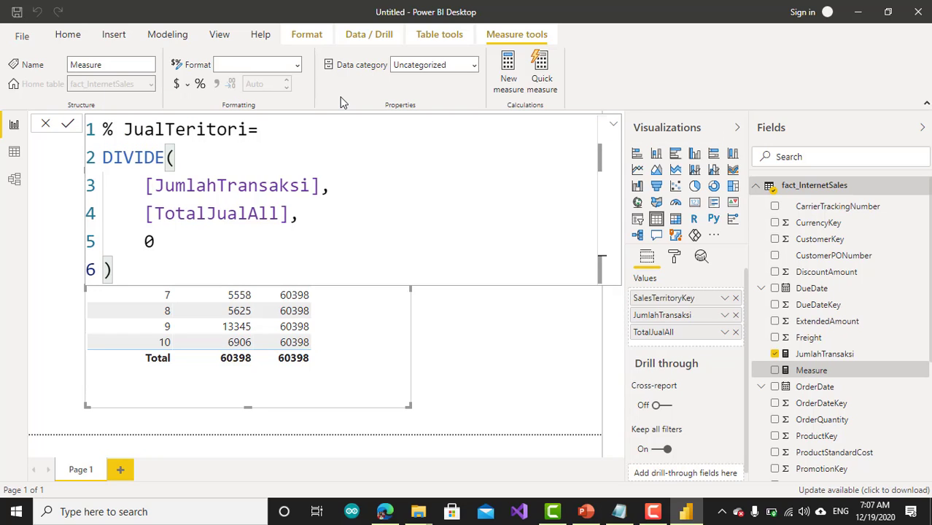
pyautogui.press('Return')
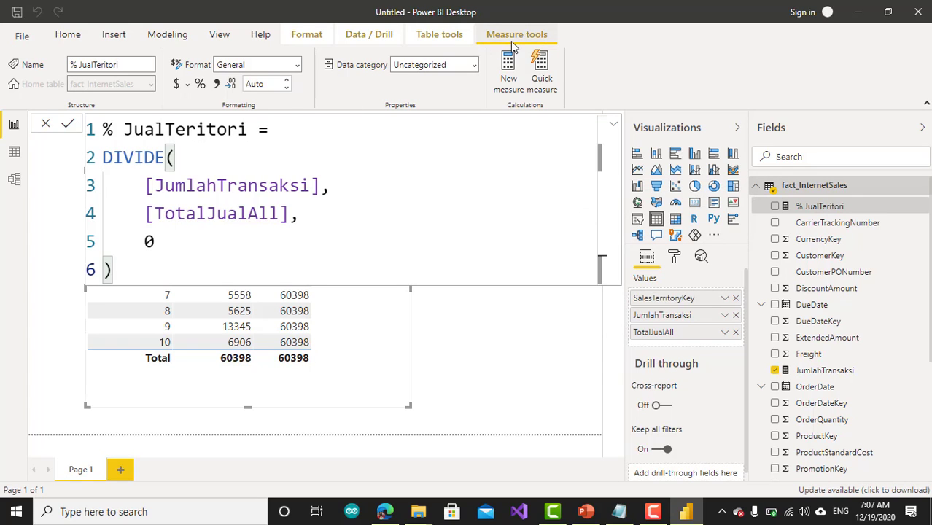
# Format the % JualTeritori measure as a percentage and collapse the formula editor
pyautogui.click(200, 84)
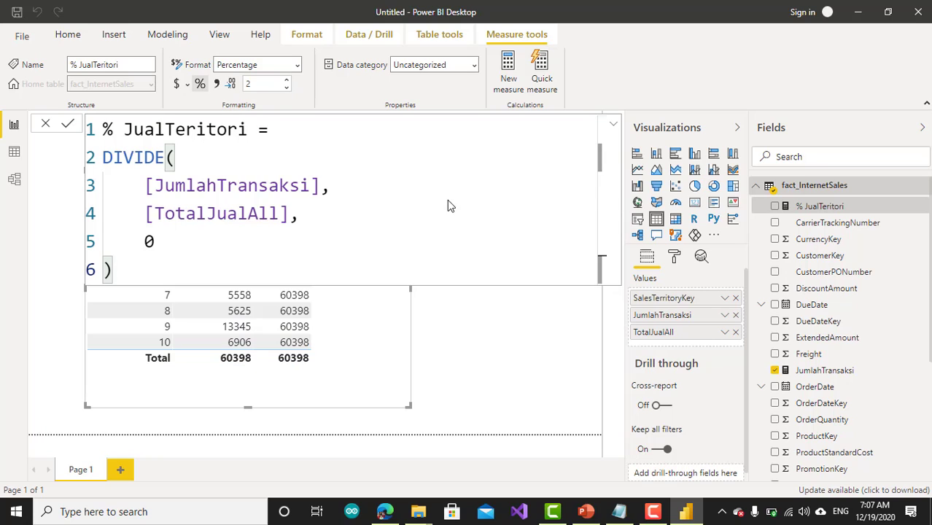
pyautogui.click(613, 126)
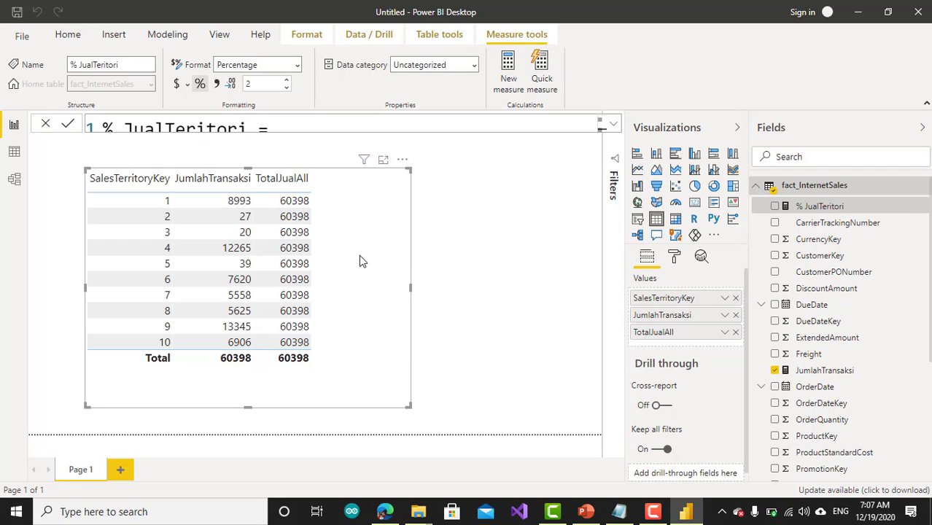
# Add the % JualTeritori measure to the table visual and remove TotalJualAll from it
pyautogui.moveTo(818, 206); pyautogui.dragTo(358, 271)
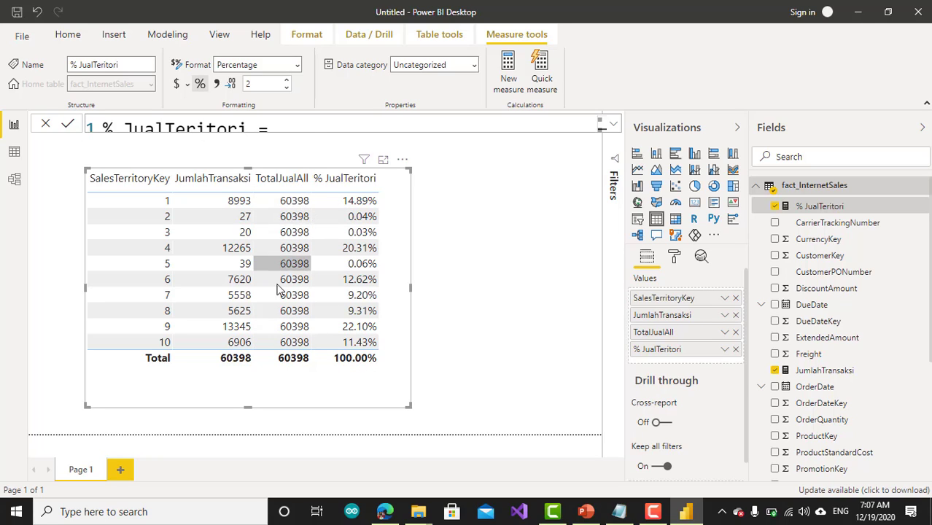
pyautogui.click(735, 334)
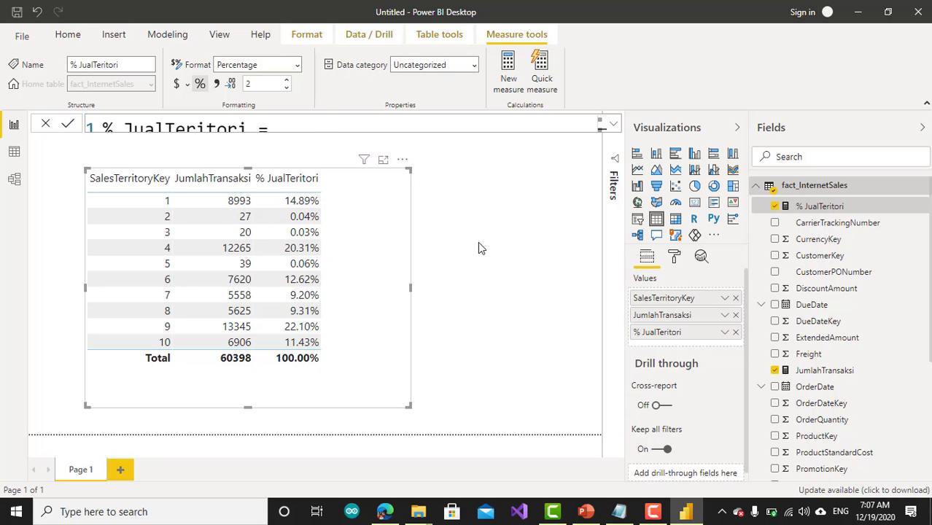
pyautogui.click(411, 305)
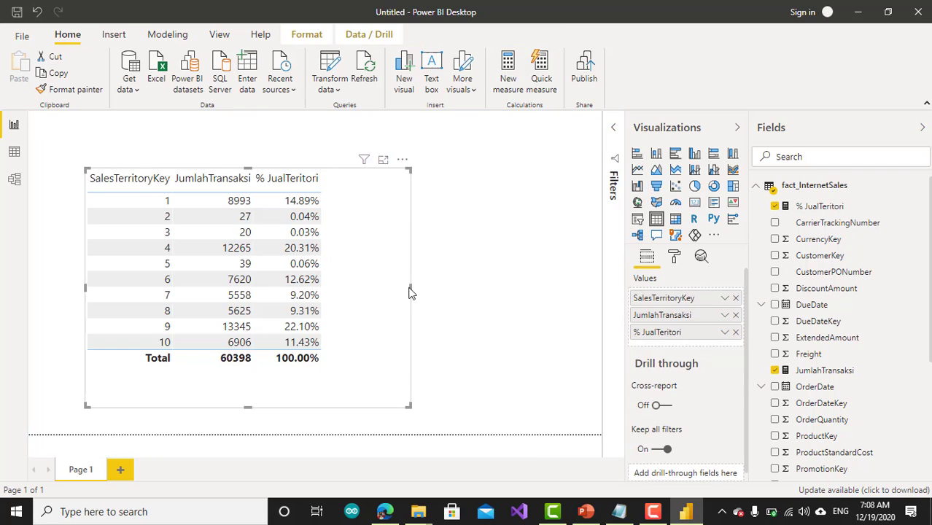
# Narrow and shorten the table visual, placing it at the page's left edge with free space above, and deselect it
pyautogui.moveTo(411, 287); pyautogui.dragTo(350, 296)
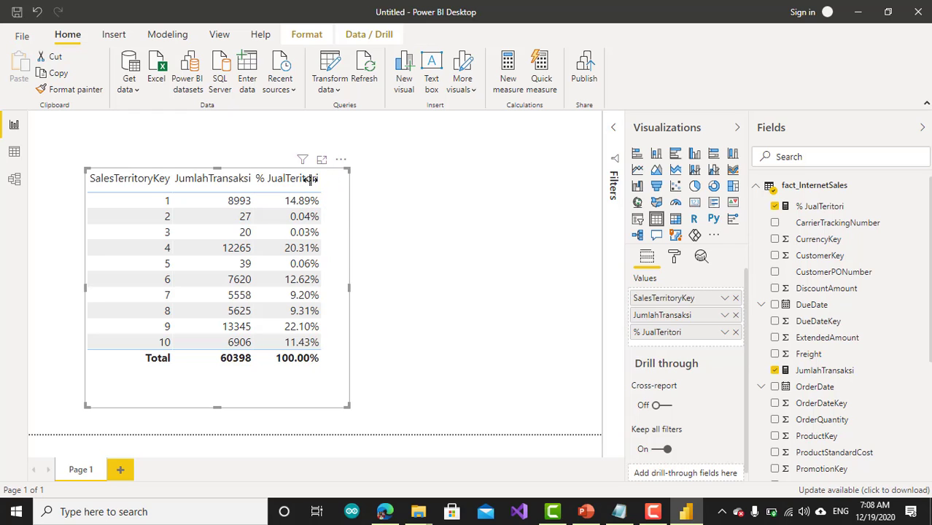
pyautogui.moveTo(333, 175); pyautogui.dragTo(275, 192)
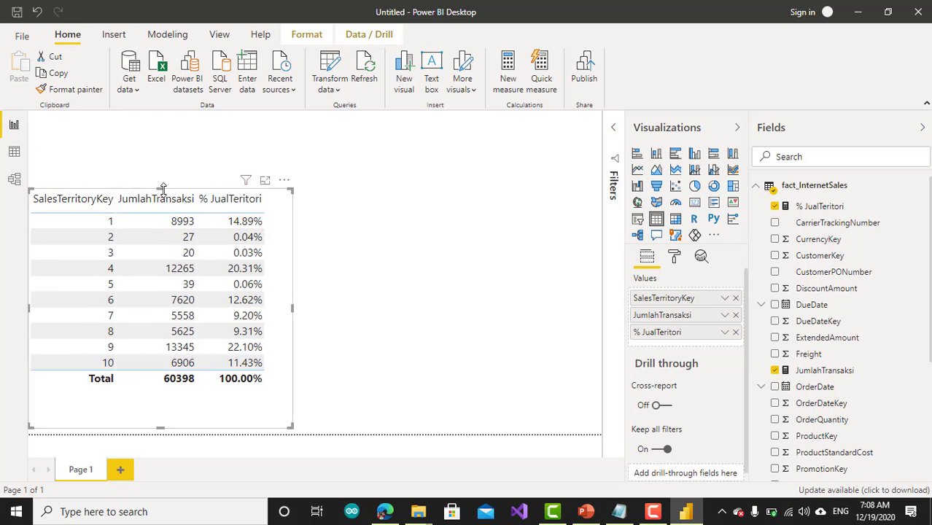
pyautogui.moveTo(162, 189); pyautogui.dragTo(162, 222)
pyautogui.click(424, 261)
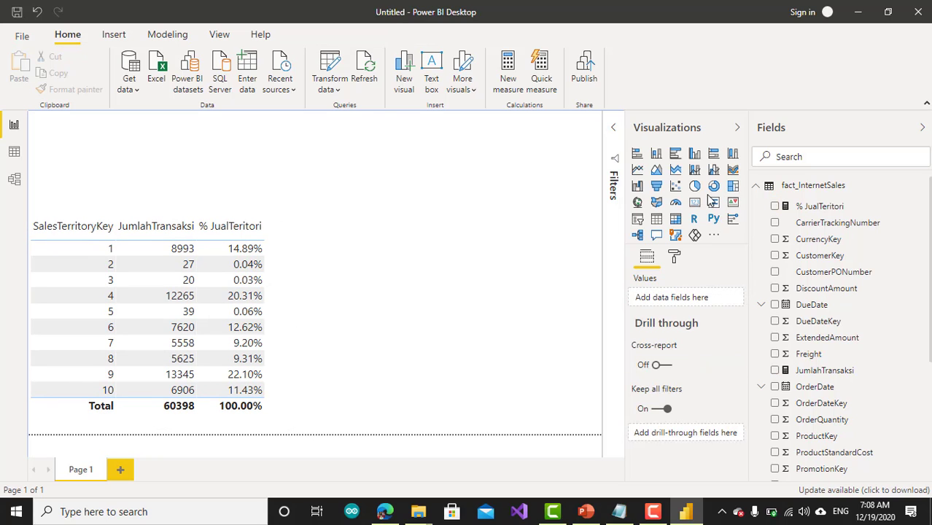
# Insert a small card visual above the table and have it show the % JualTeritori measure
pyautogui.click(694, 202)
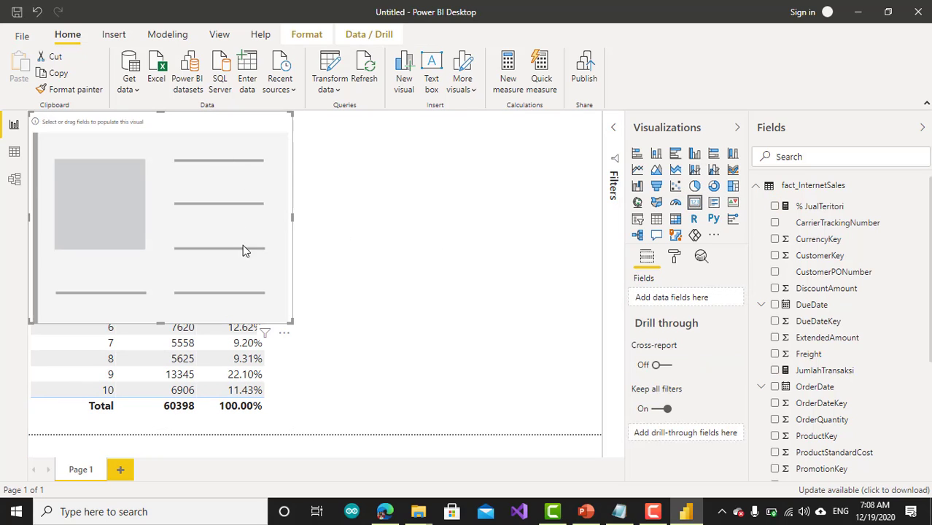
pyautogui.moveTo(292, 321); pyautogui.dragTo(248, 177)
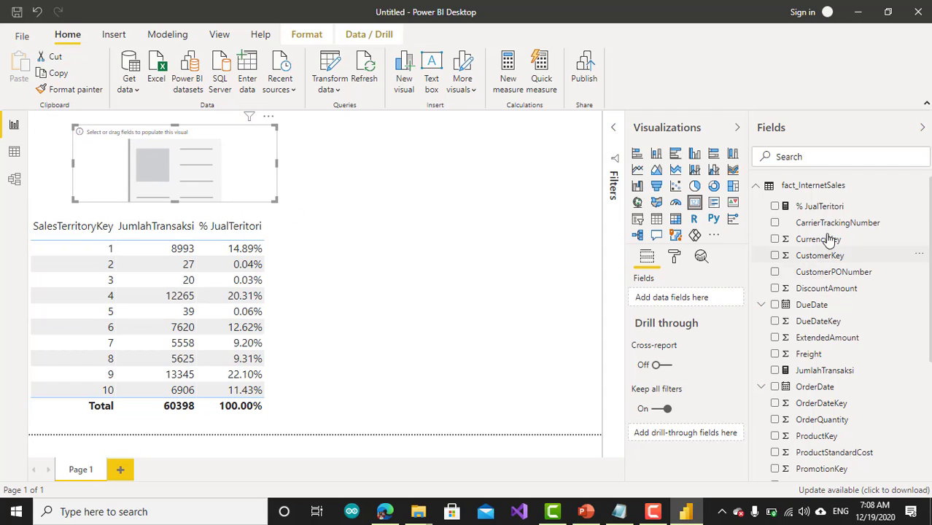
pyautogui.moveTo(809, 208); pyautogui.dragTo(209, 180)
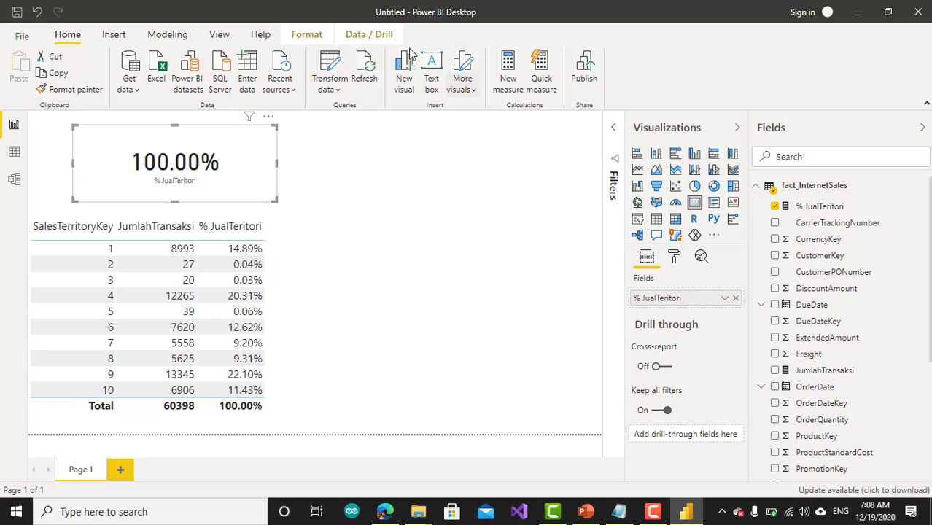
# Set the % JualTeritori measure to 0 decimal places and deselect the card
pyautogui.click(822, 207)
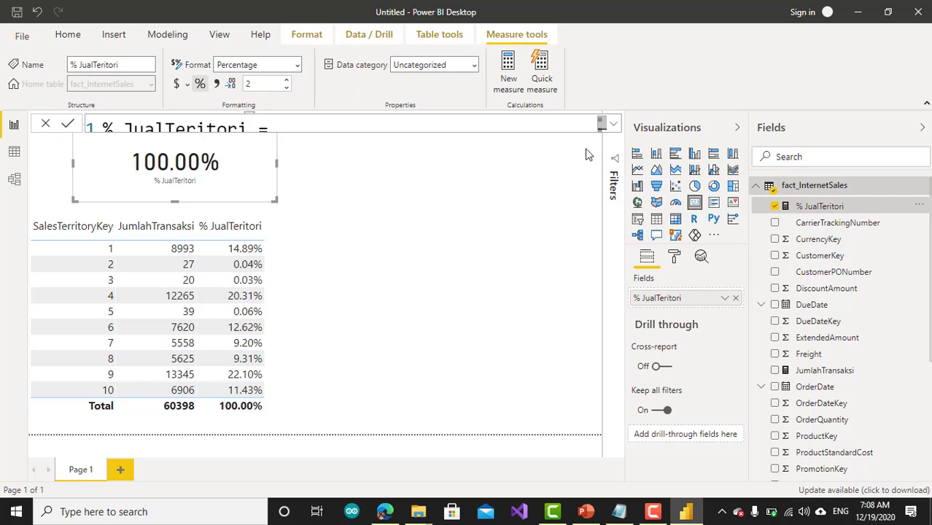
pyautogui.click(287, 88)
pyautogui.click(287, 88)
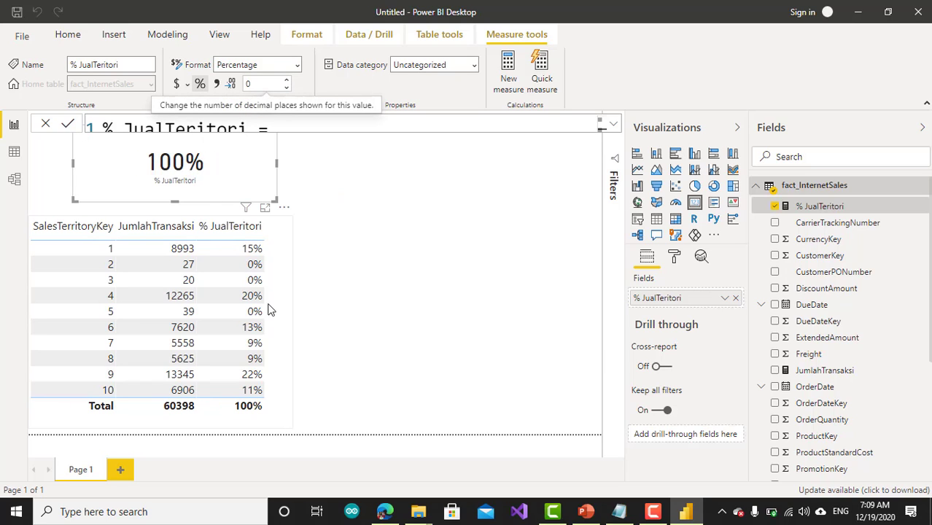
pyautogui.click(382, 236)
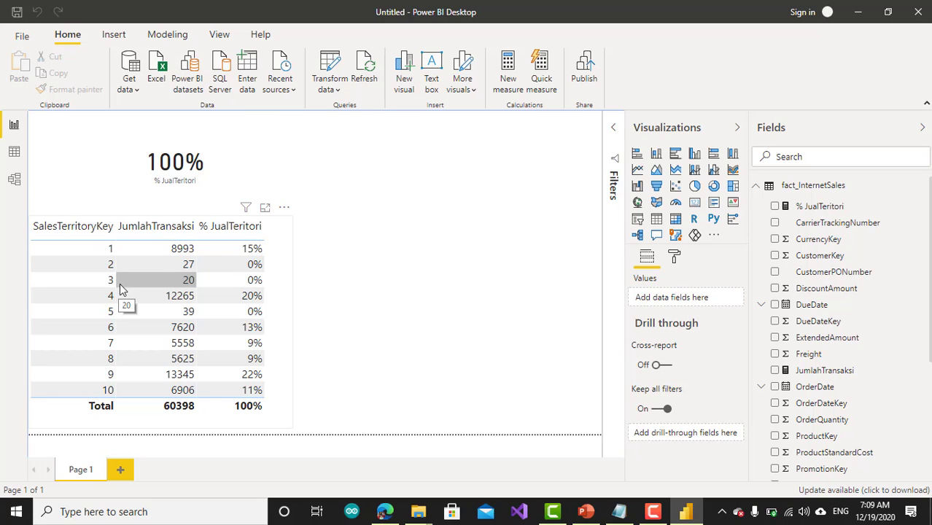
# Insert a slicer visual on the page and place it in the empty area to the right of the table
pyautogui.click(230, 167)
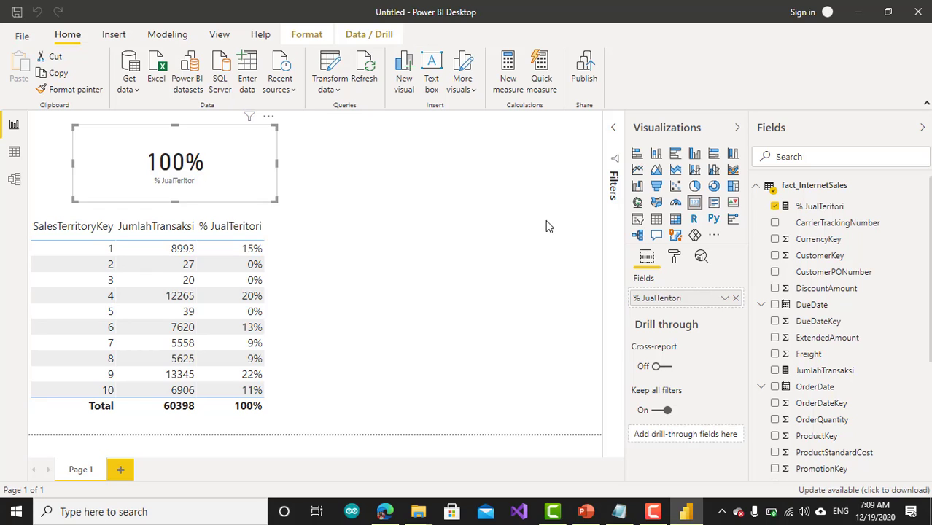
pyautogui.click(468, 315)
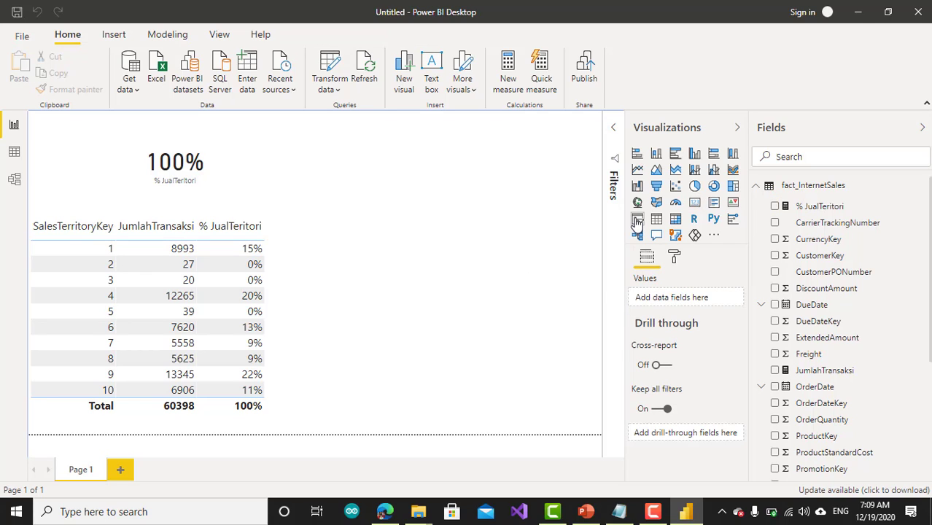
pyautogui.click(637, 220)
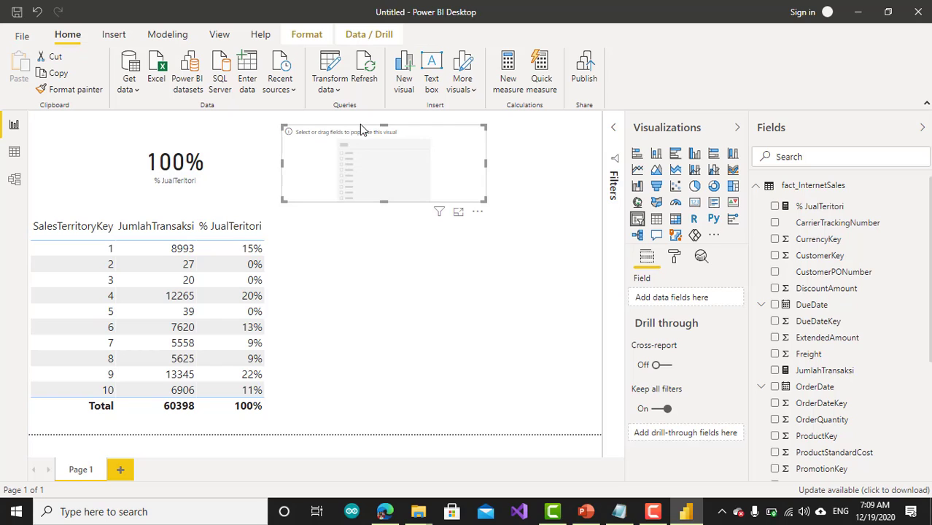
pyautogui.moveTo(359, 123); pyautogui.dragTo(394, 213)
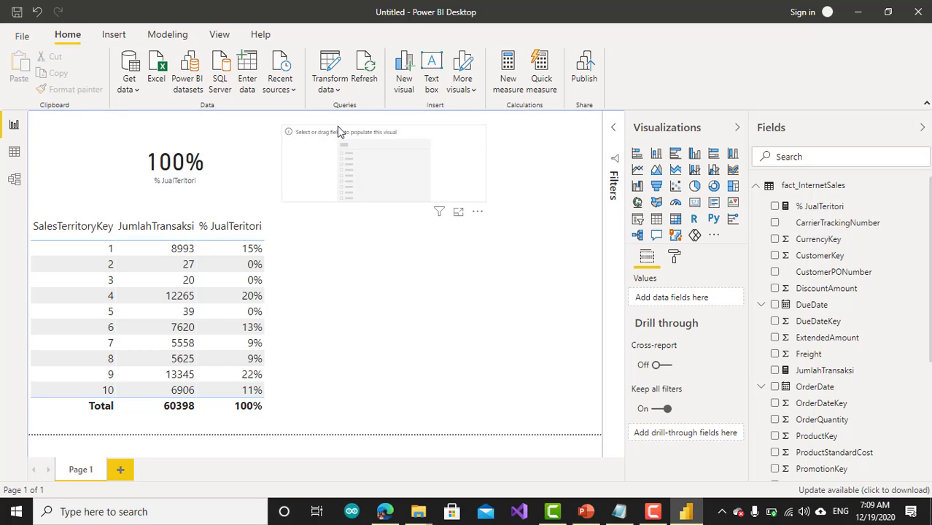
pyautogui.click(399, 165)
pyautogui.moveTo(401, 169); pyautogui.dragTo(447, 262)
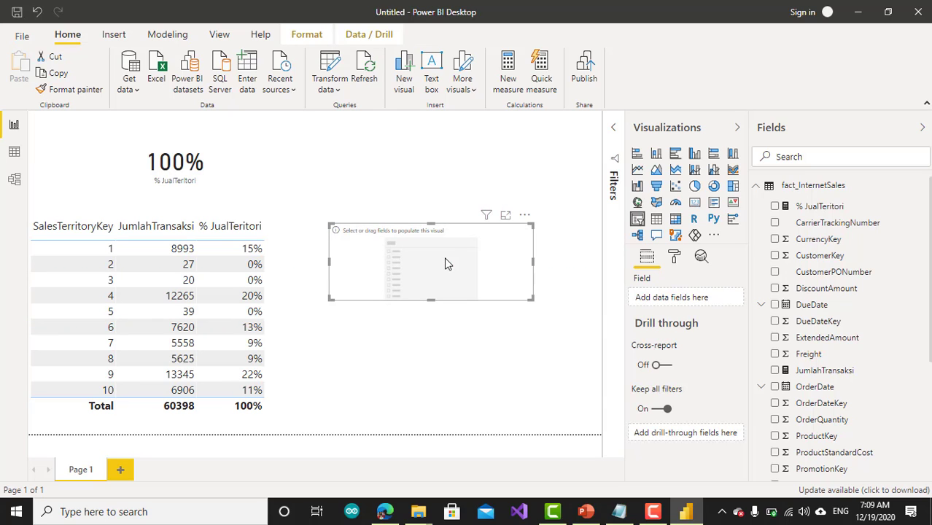
# Add the SalesTerritoryKey field to the slicer and switch the slicer to the List style
pyautogui.scroll(-1, 836, 395)
pyautogui.scroll(-5, 836, 394)
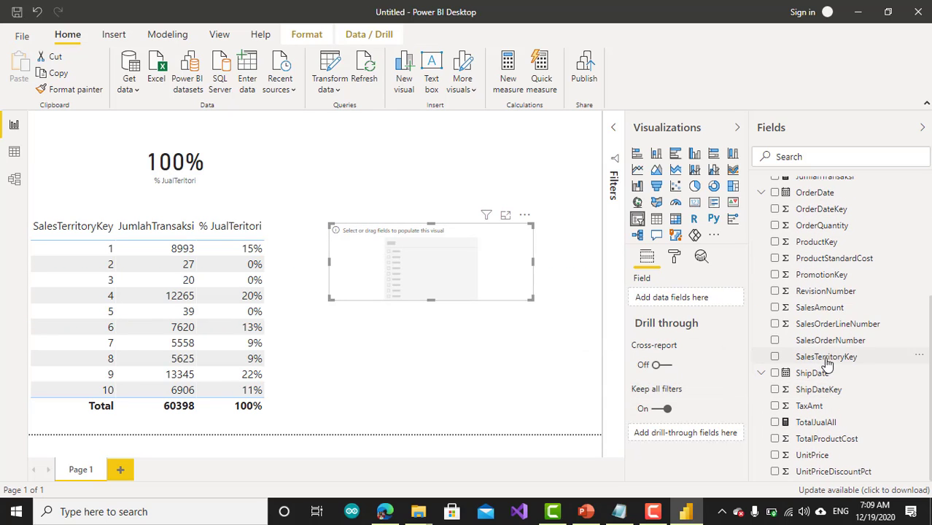
pyautogui.moveTo(538, 262); pyautogui.dragTo(438, 251)
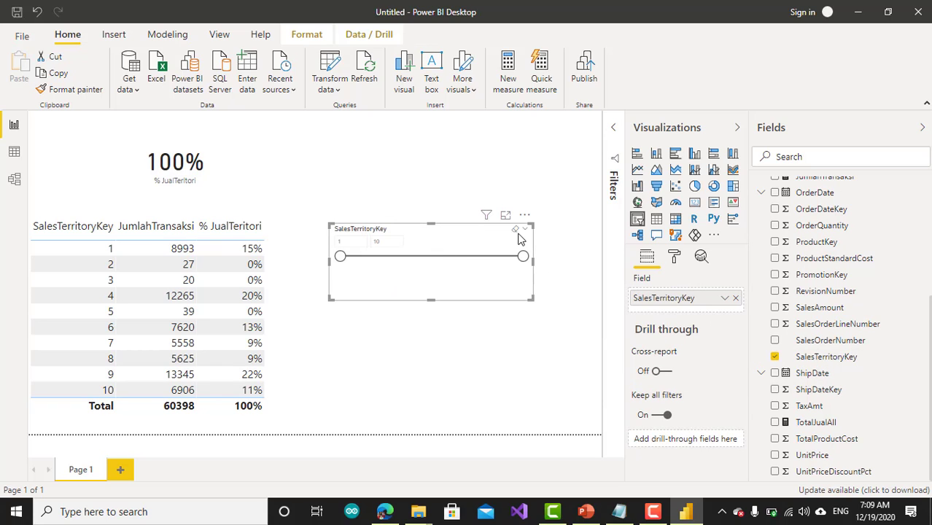
pyautogui.click(524, 231)
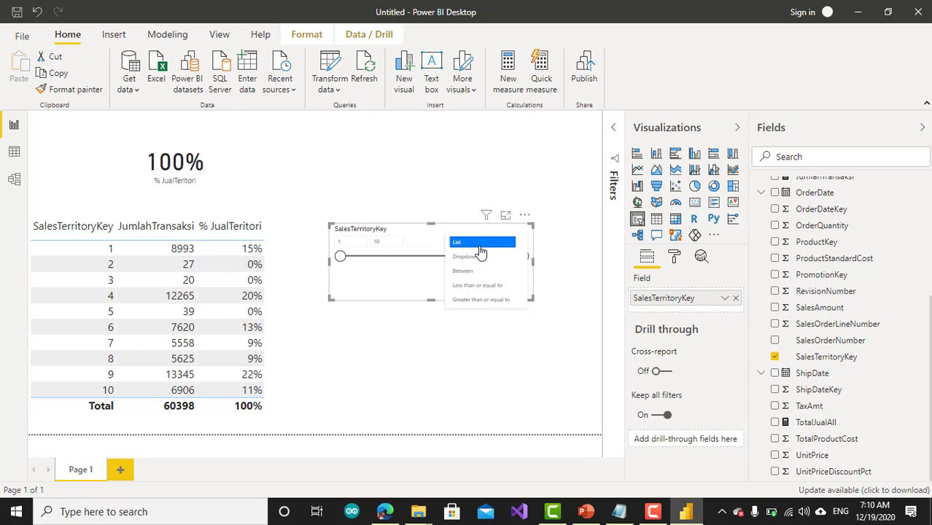
pyautogui.click(481, 243)
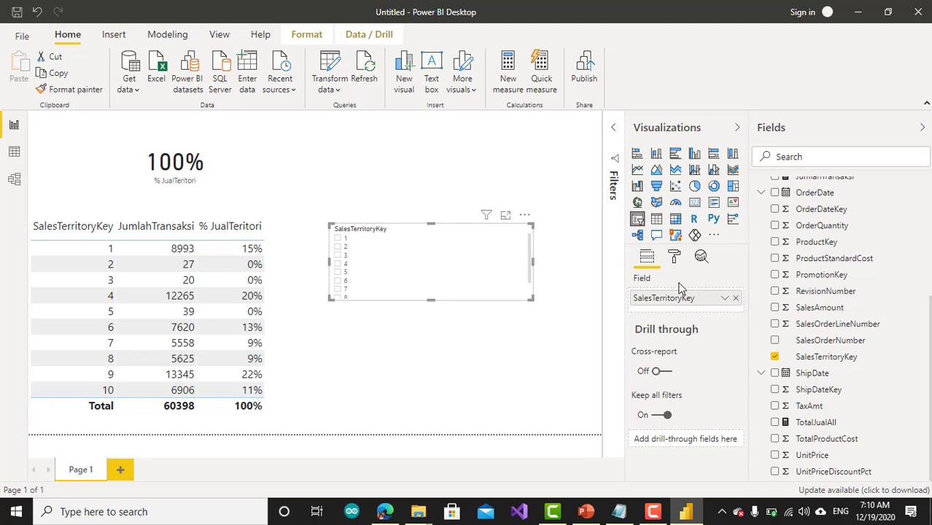
# Set the slicer items' text size to 18 pt and lengthen the slicer so all ten territories fit
pyautogui.click(672, 260)
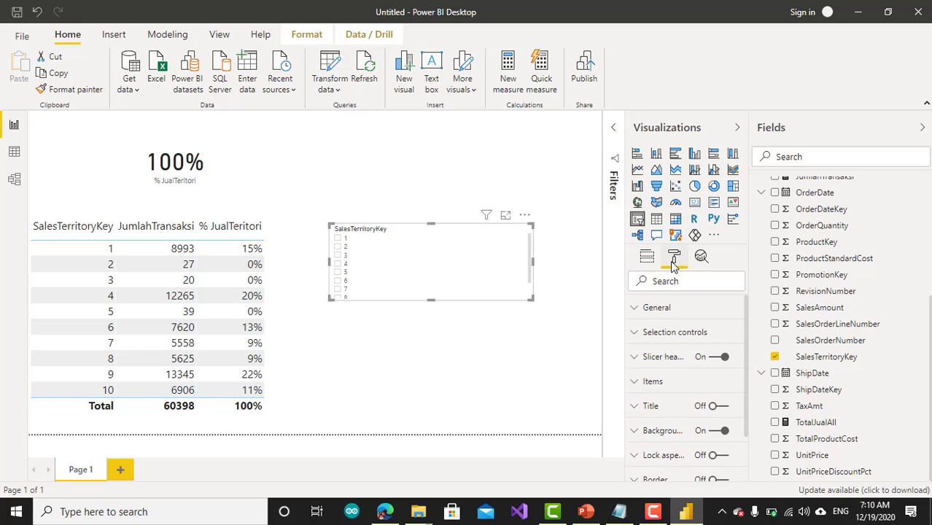
pyautogui.click(651, 382)
pyautogui.scroll(-5, 692, 416)
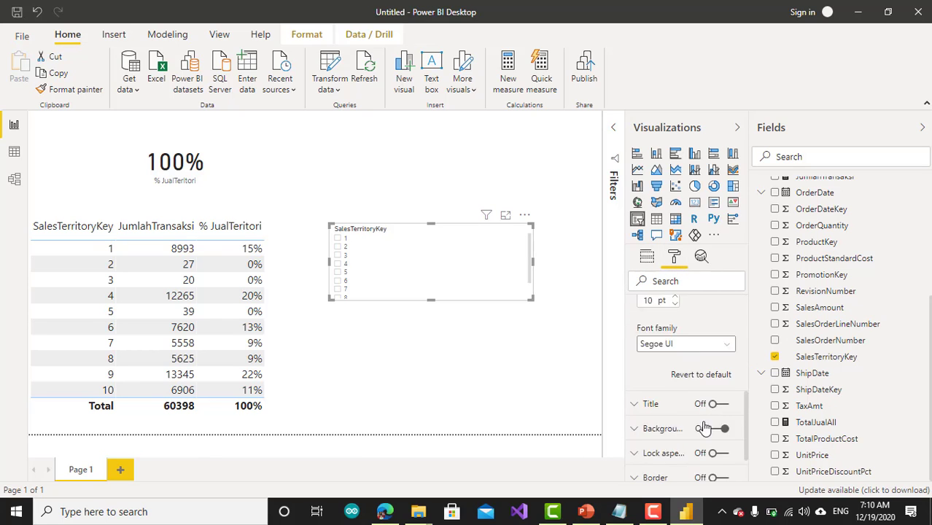
pyautogui.scroll(3, 698, 426)
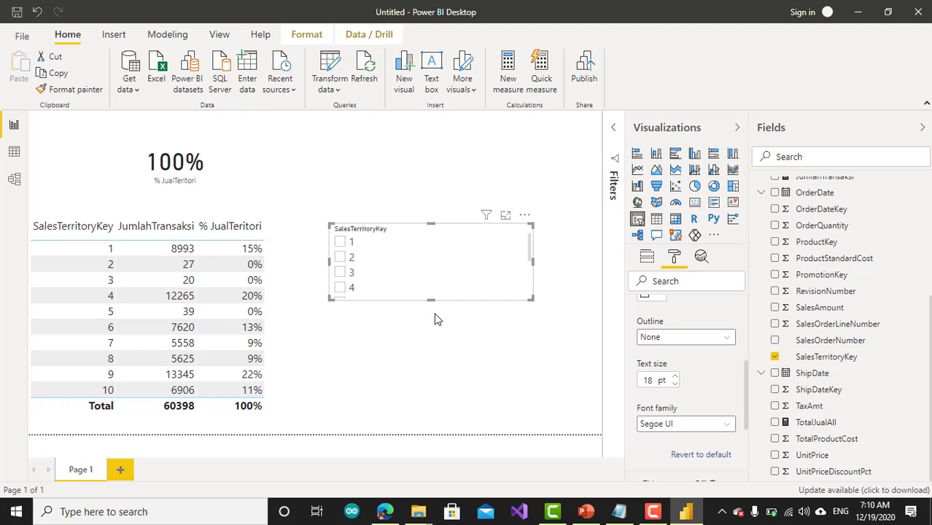
pyautogui.moveTo(431, 356); pyautogui.dragTo(427, 428)
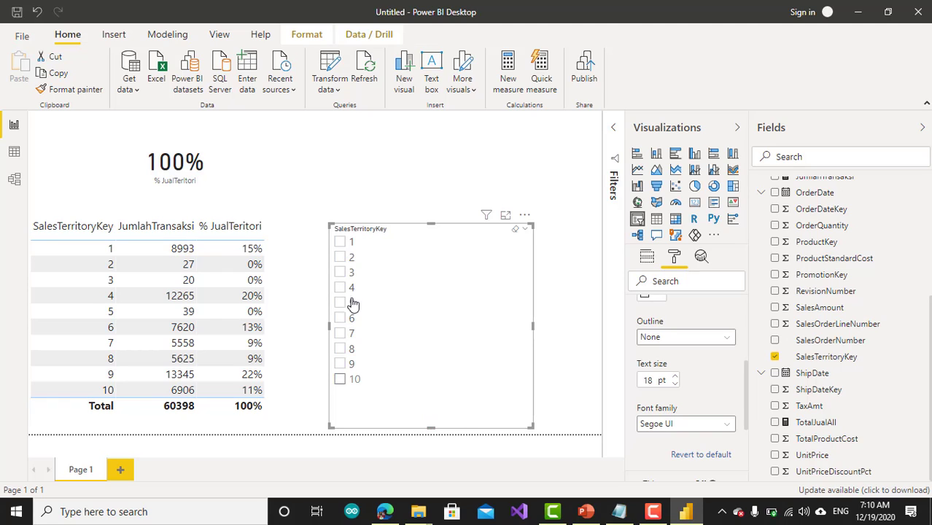
# Filter the report with the slicer by territories 1, 3, 5, 9 and 2 in turn to compare the card and table values
pyautogui.click(343, 248)
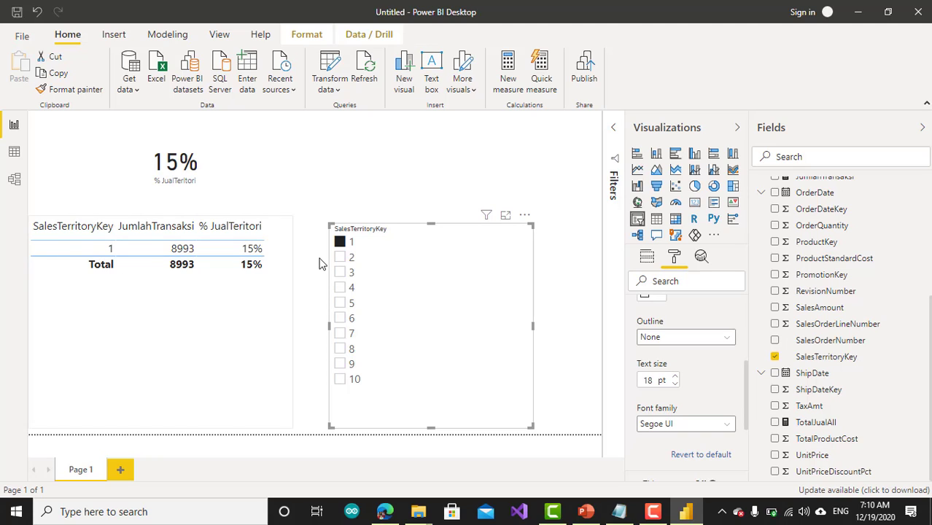
pyautogui.click(342, 277)
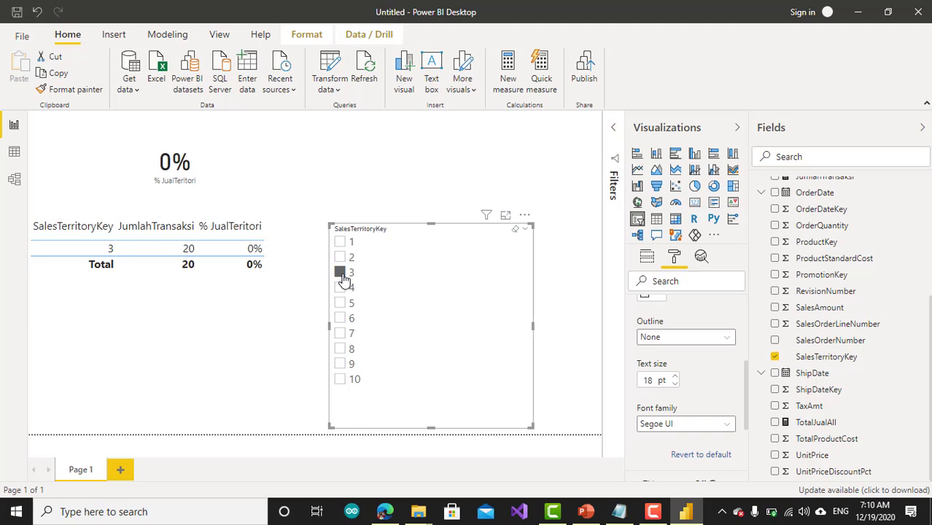
pyautogui.click(341, 306)
pyautogui.click(344, 368)
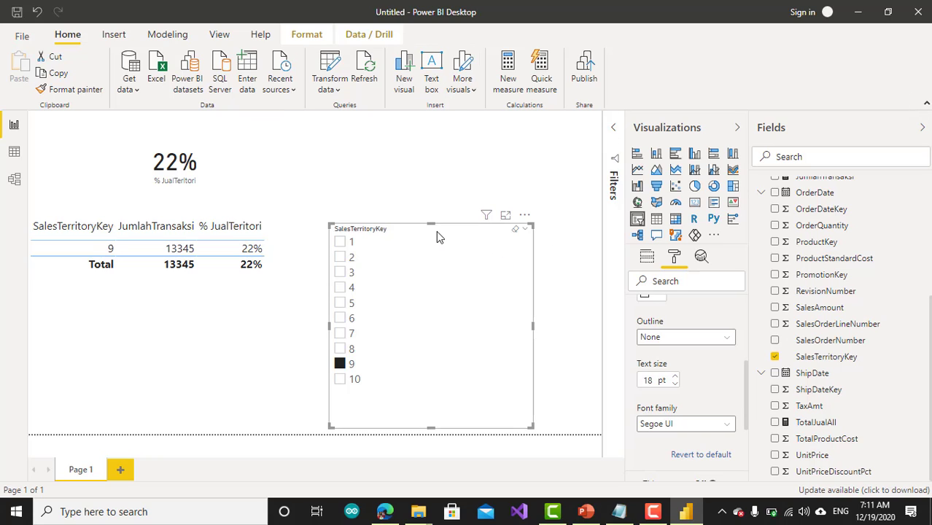
pyautogui.click(464, 257)
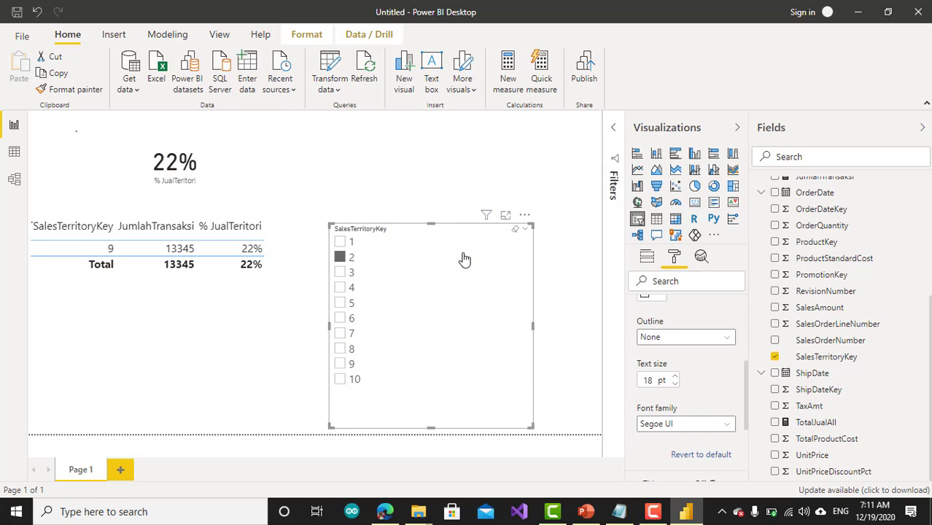
# Clear the slicer's selection and delete the slicer
pyautogui.click(516, 232)
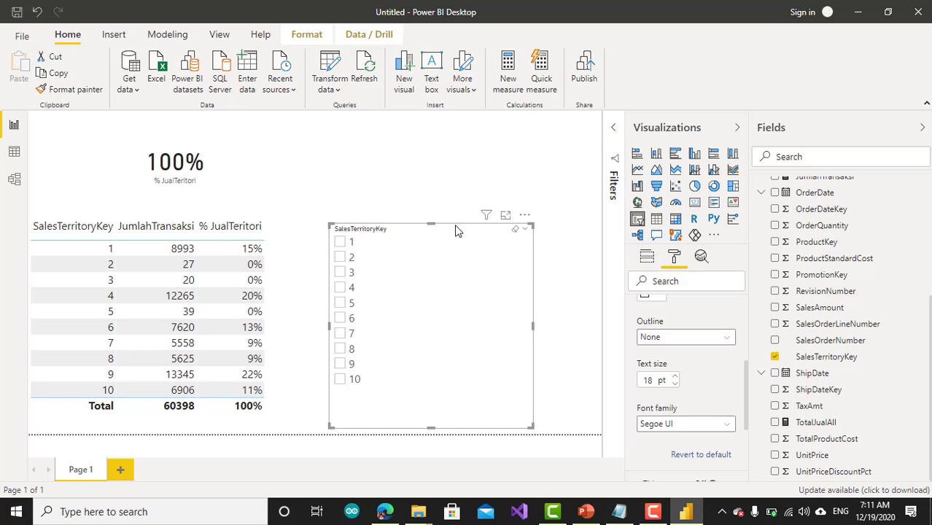
pyautogui.press('Delete')
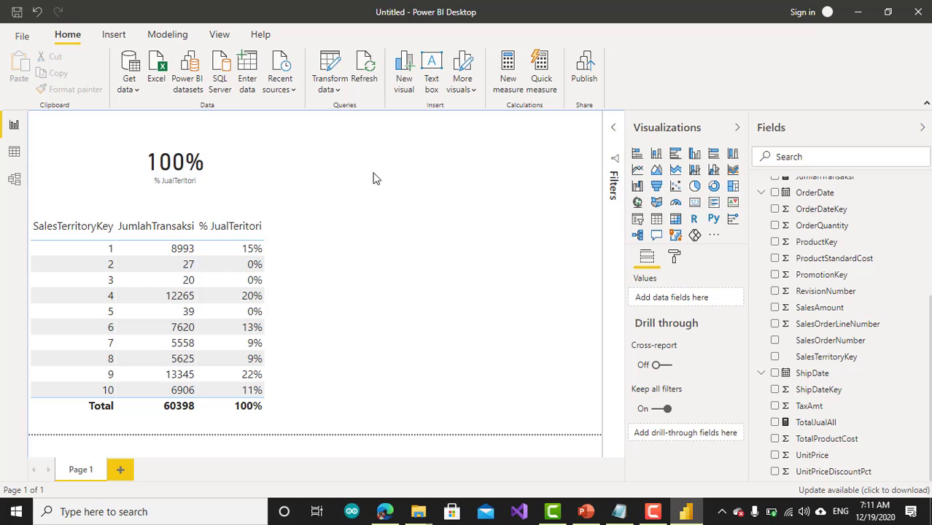
# Create a new measure in fact_InternetSales named MiripCountIF and start its formula with CALCULATE on a new line
pyautogui.click(736, 128)
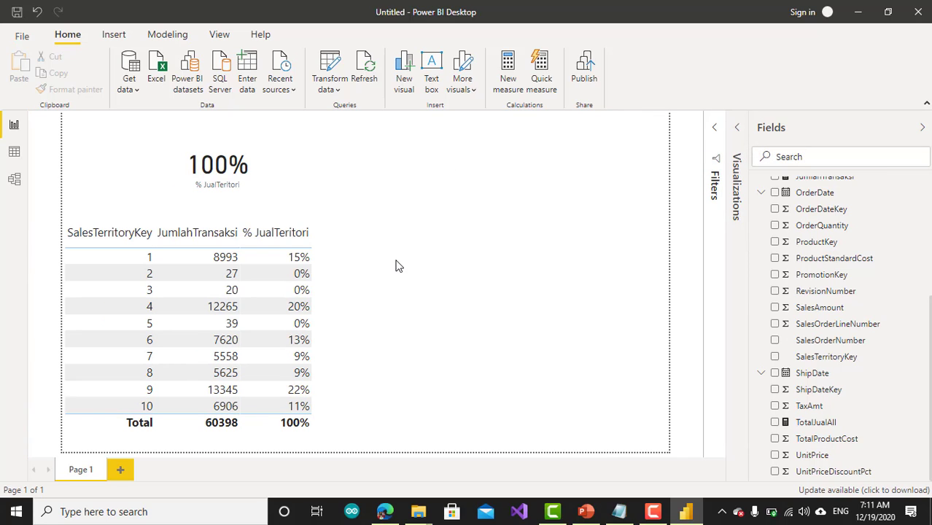
pyautogui.scroll(5, 831, 303)
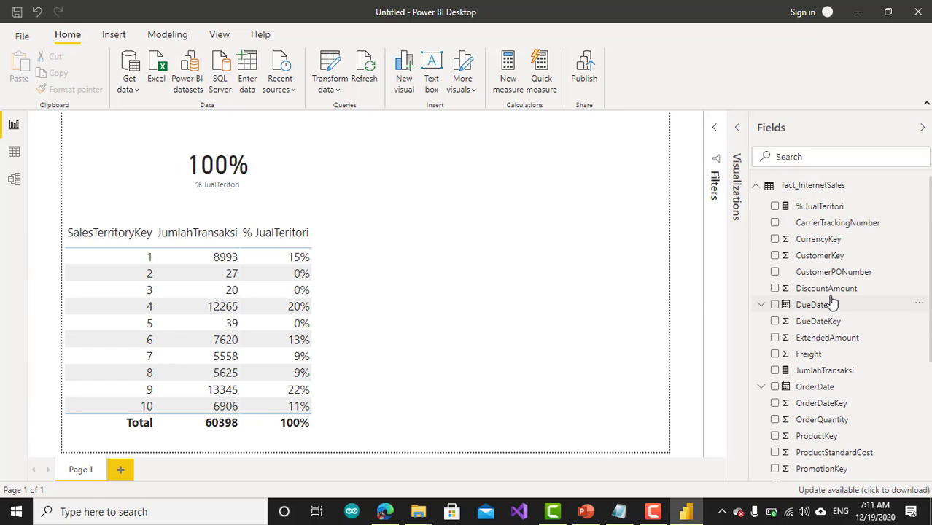
pyautogui.rightClick(800, 189)
pyautogui.click(809, 207)
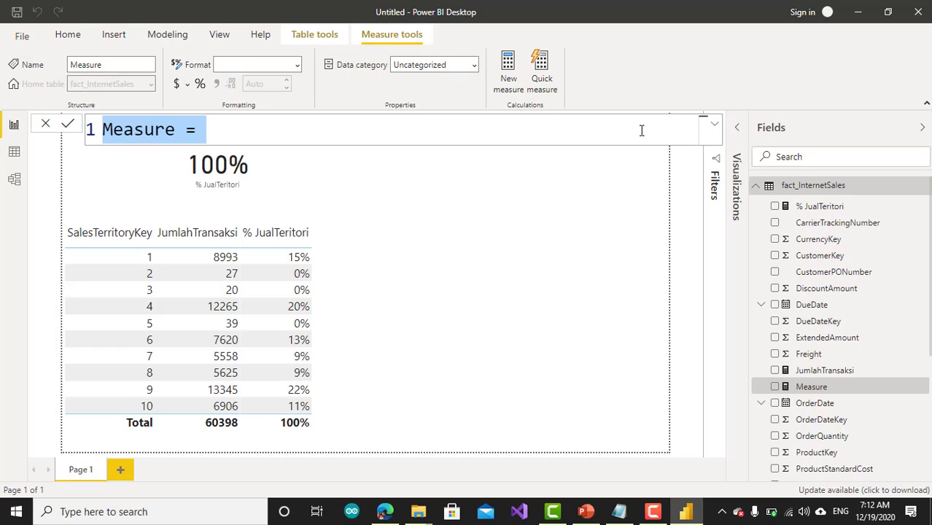
pyautogui.write('Mi')
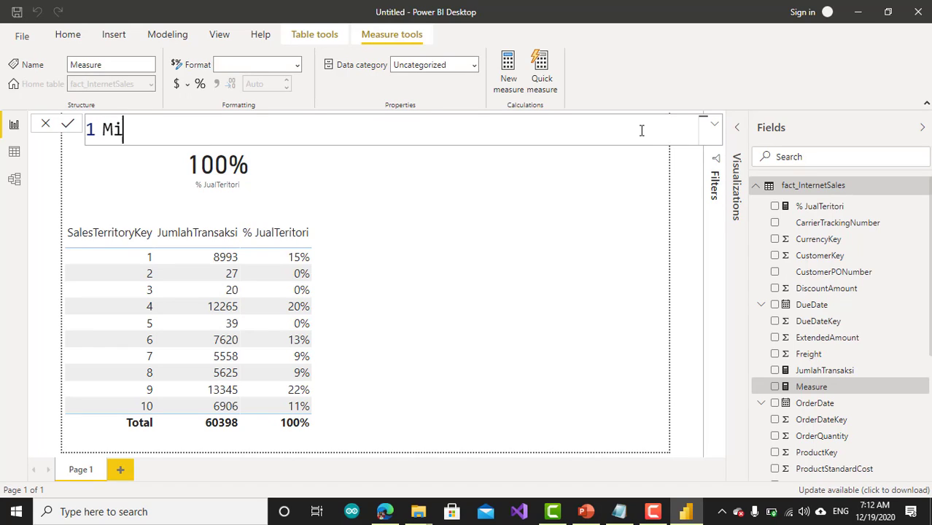
pyautogui.write('ripCou')
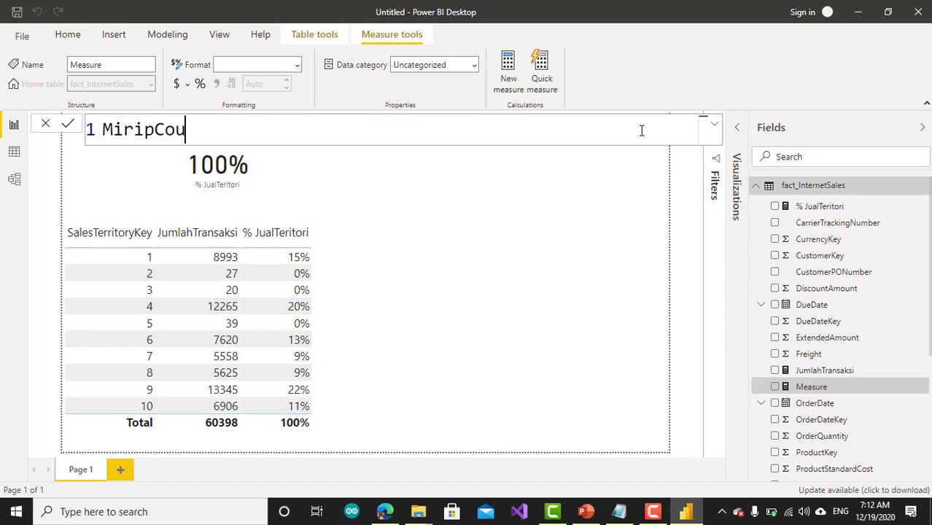
pyautogui.write('ntIF=')
pyautogui.hotkey('shift', 'Return')
pyautogui.write('Cal')
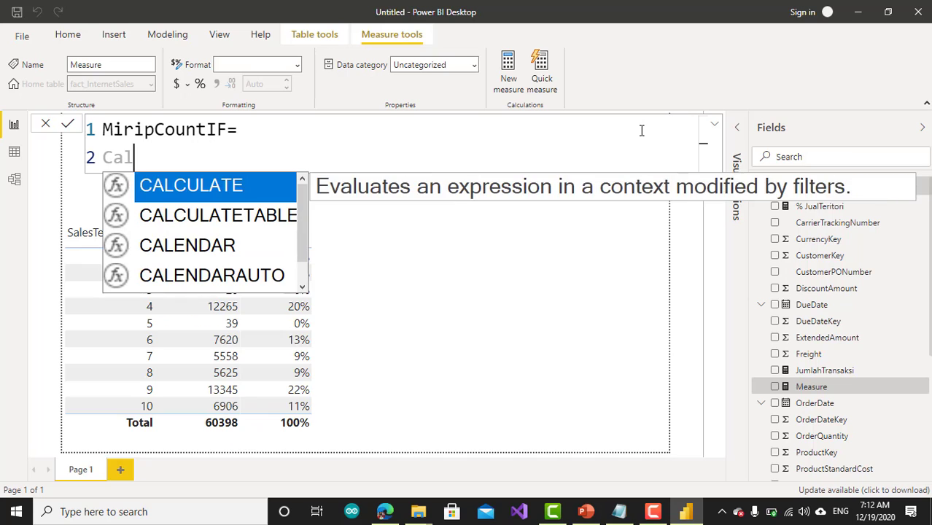
pyautogui.press('Tab')
pyautogui.hotkey('shift', 'Return')
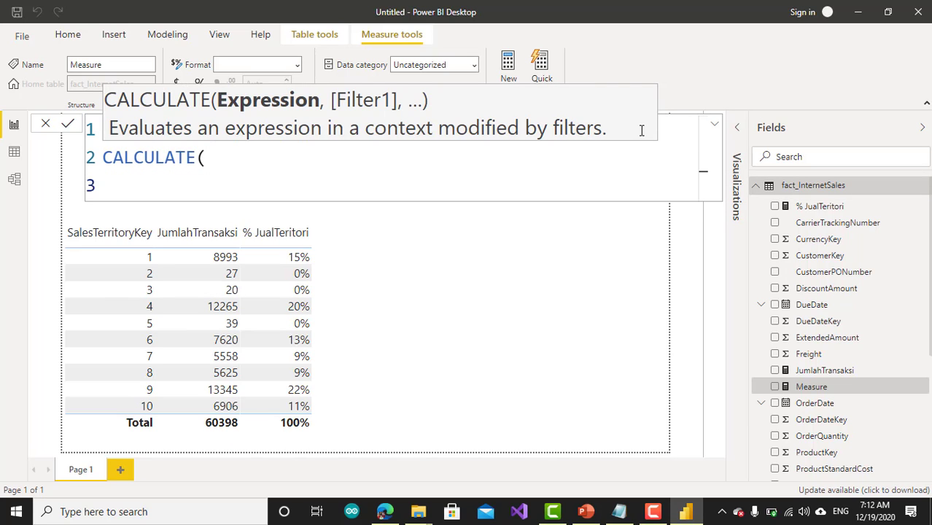
# Enter the [JumlahTransaksi] measure as the CALCULATE expression on an indented line, followed by a comma and a line break
pyautogui.press('Tab')
pyautogui.write('Cou')
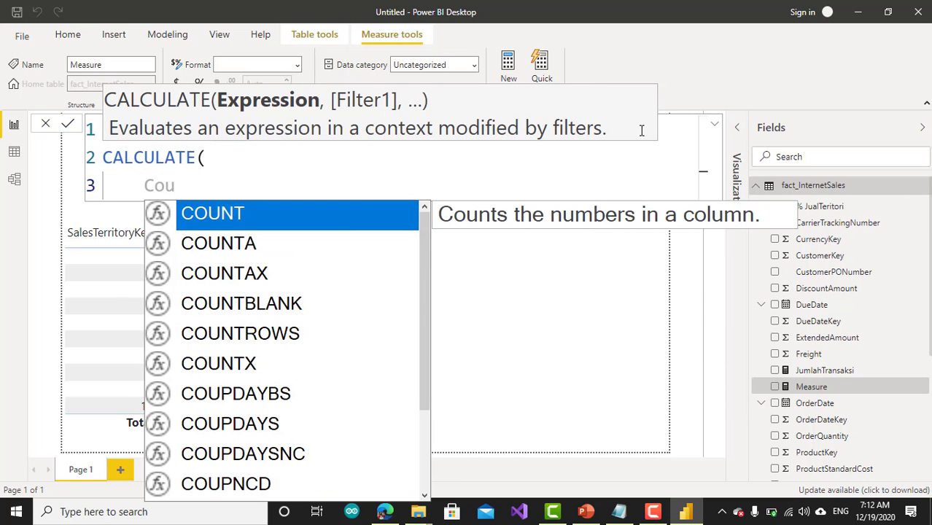
pyautogui.press('BackSpace')
pyautogui.press('BackSpace')
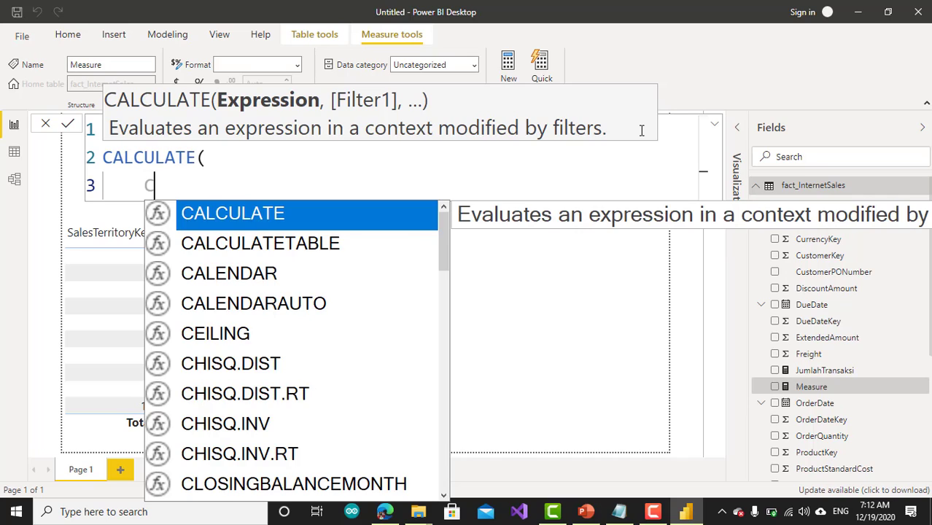
pyautogui.press('BackSpace')
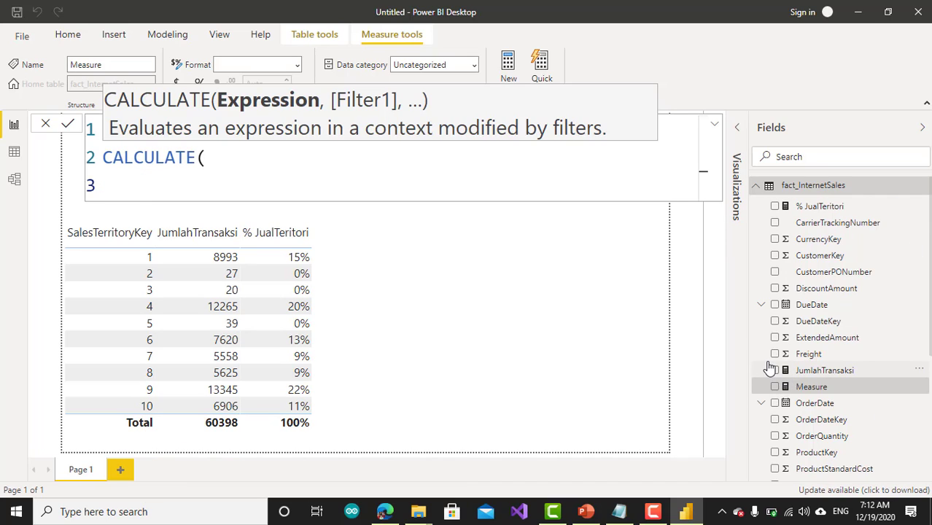
pyautogui.press('Tab')
pyautogui.write('[J')
pyautogui.press('Tab')
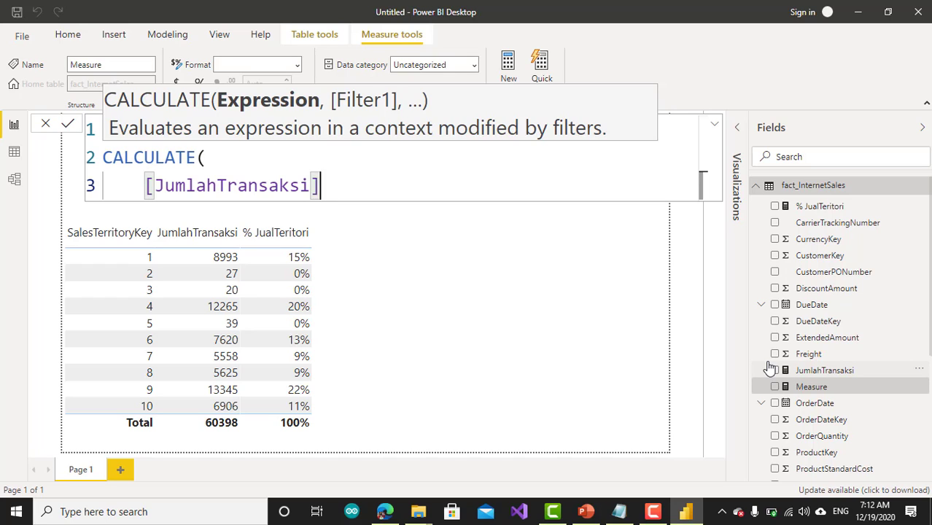
pyautogui.write(',')
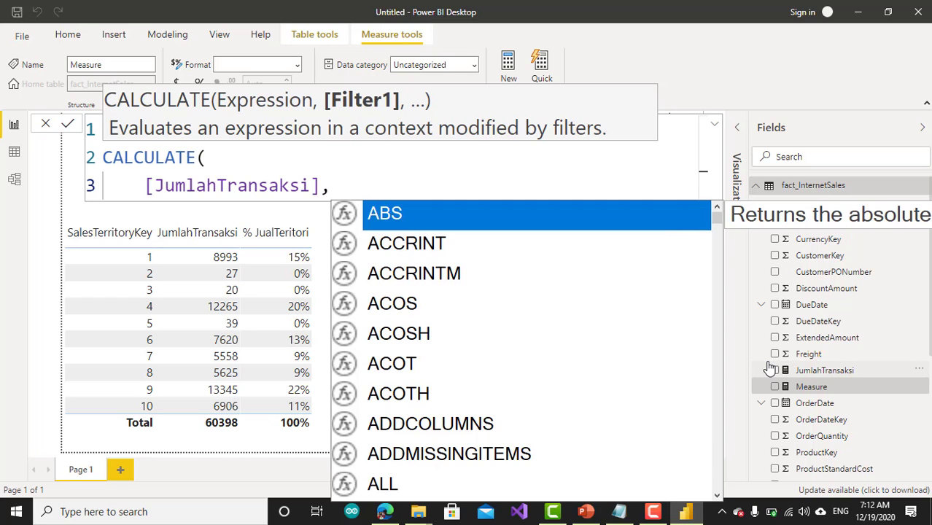
pyautogui.hotkey('shift', 'Return')
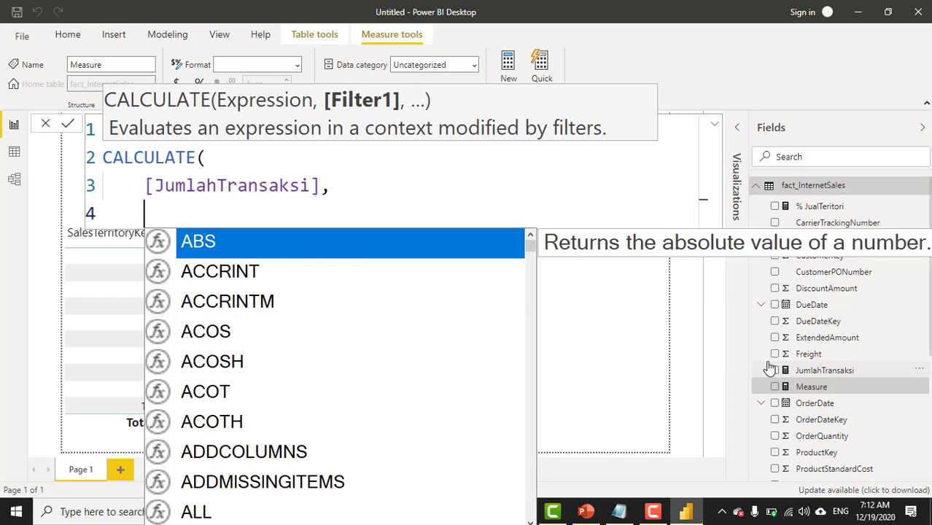
# Add a FILTER function as the CALCULATE filter, with fact_InternetSales as its table on a separate indented line, followed by a comma and line break
pyautogui.write('FI')
pyautogui.press('Tab')
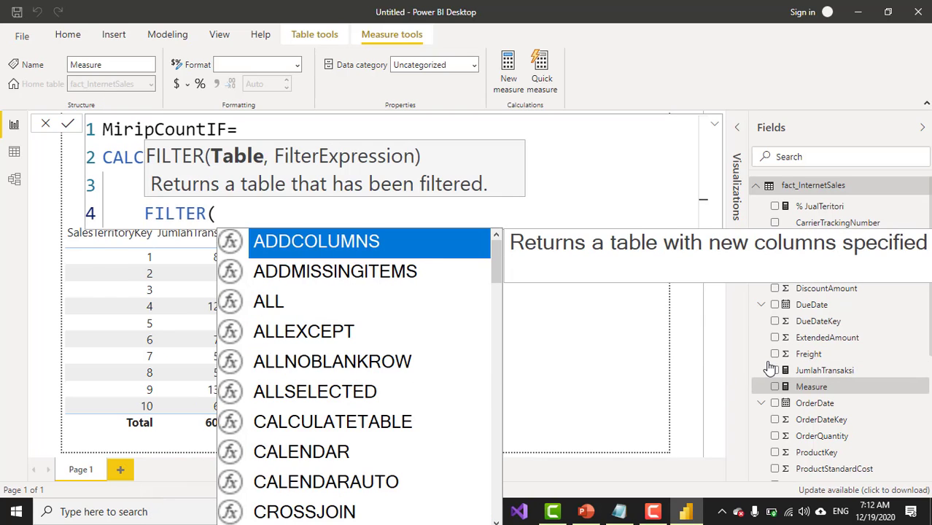
pyautogui.hotkey('shift', 'Return')
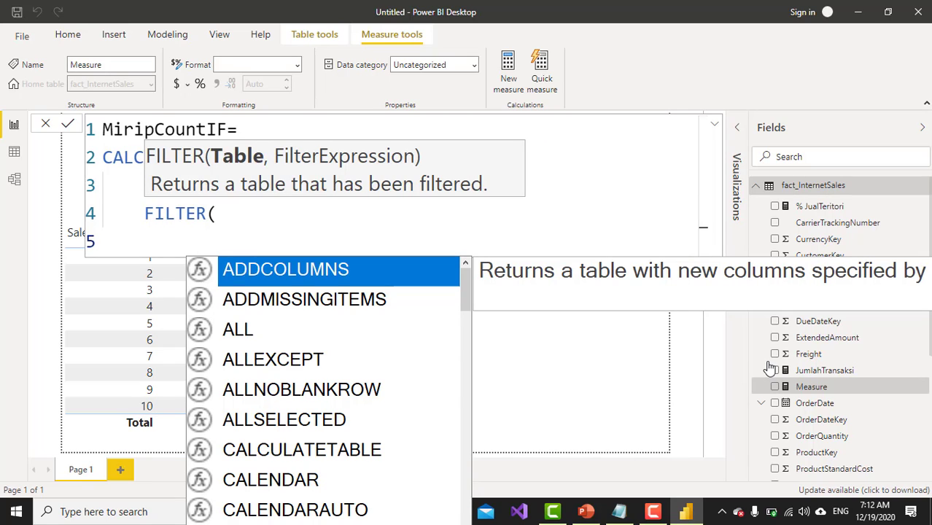
pyautogui.write('fa')
pyautogui.press('Tab')
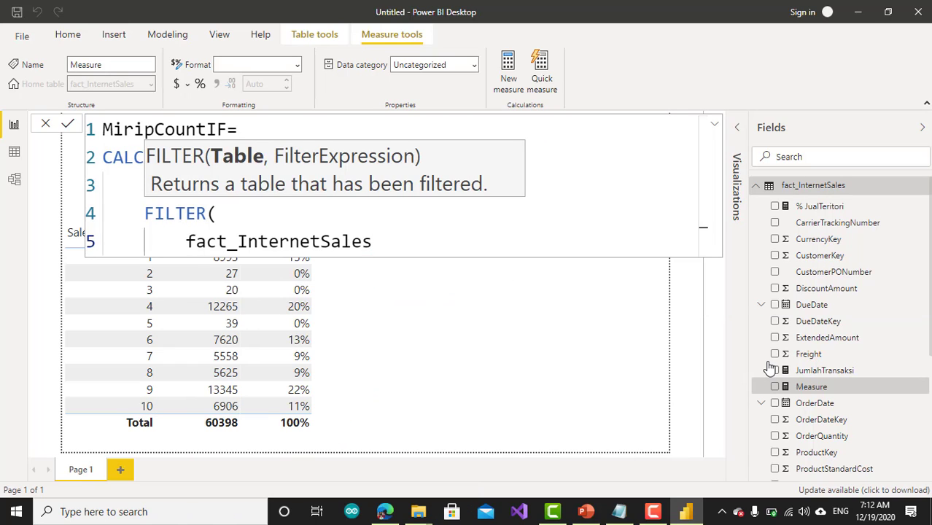
pyautogui.write(',')
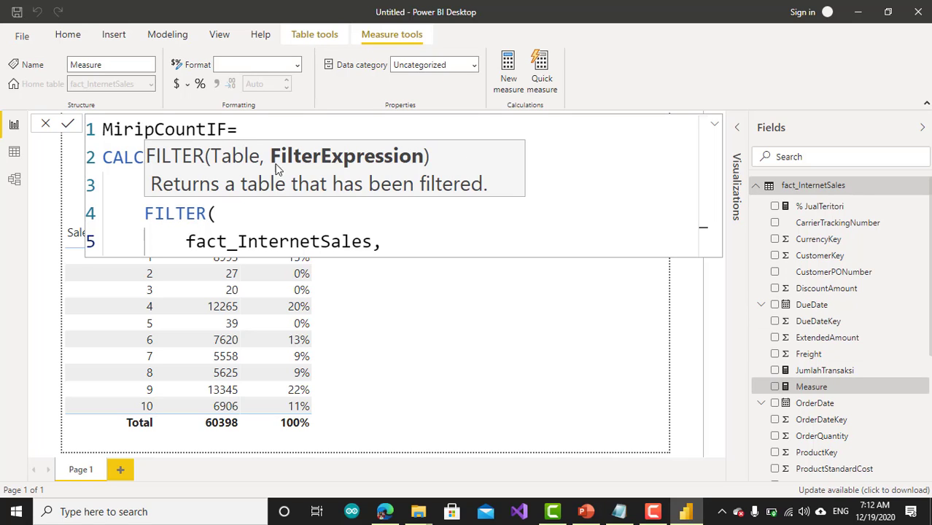
pyautogui.hotkey('shift', 'Return')
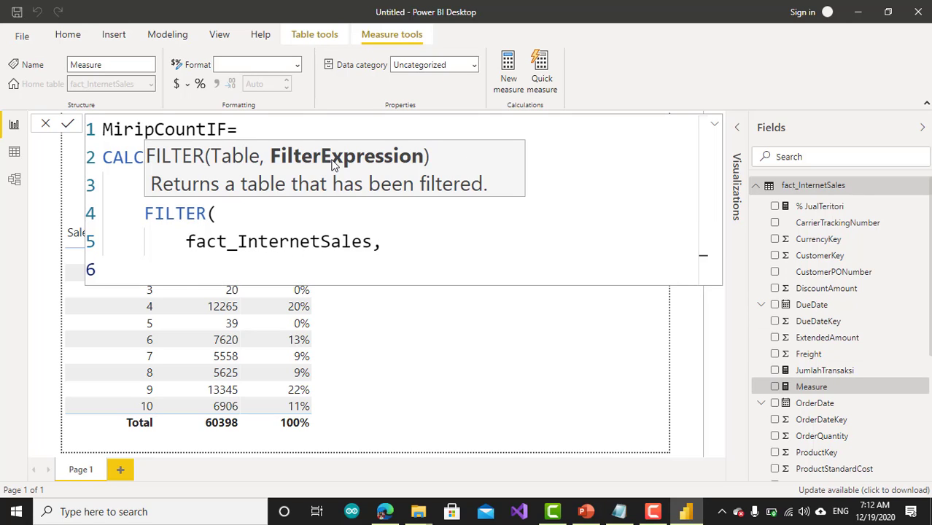
# Enter fact_InternetSales[SalesTerritoryKey]=10 as the FILTER condition
pyautogui.write('Fa')
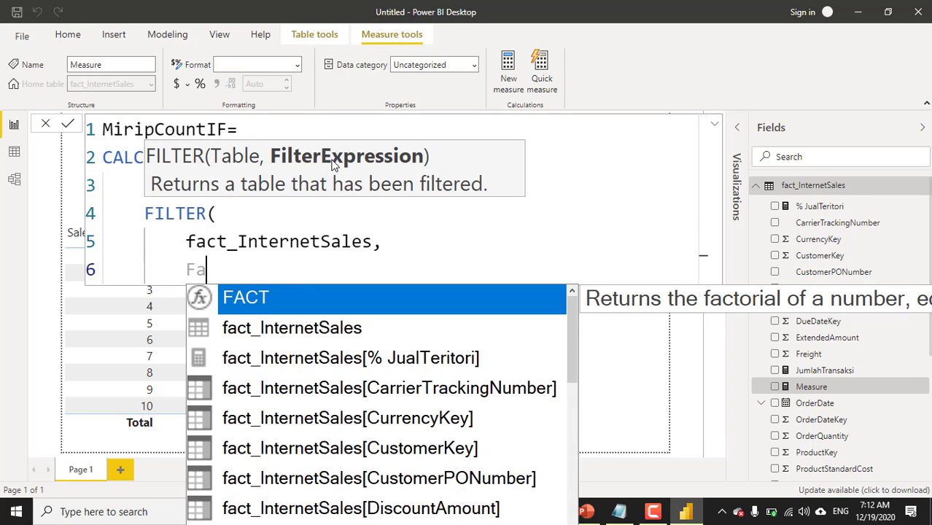
pyautogui.press('Down')
pyautogui.press('Down')
pyautogui.press('Down')
pyautogui.press('Down')
pyautogui.press('Down')
pyautogui.press('Down')
pyautogui.press('Down')
pyautogui.press('Down')
pyautogui.press('Down')
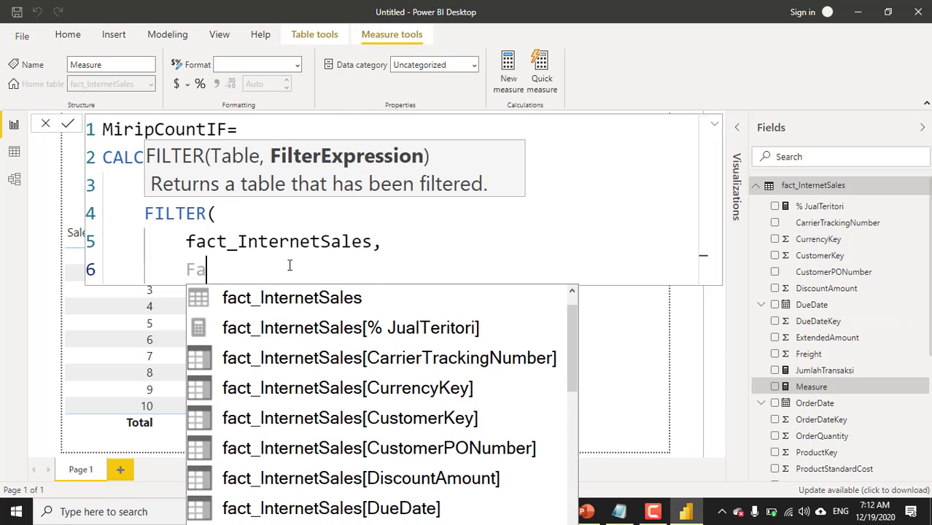
pyautogui.press('Down')
pyautogui.press('Down')
pyautogui.press('Down')
pyautogui.press('Down')
pyautogui.press('Down')
pyautogui.press('Down')
pyautogui.press('Down')
pyautogui.press('Down')
pyautogui.press('Down')
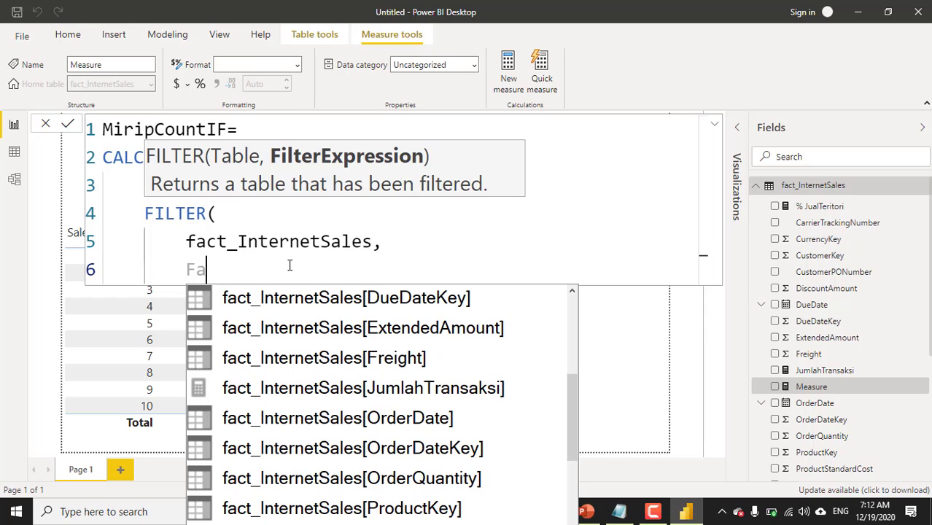
pyautogui.press('Down')
pyautogui.press('Down')
pyautogui.press('Down')
pyautogui.press('Down')
pyautogui.press('Down')
pyautogui.press('Down')
pyautogui.press('Down')
pyautogui.press('Down')
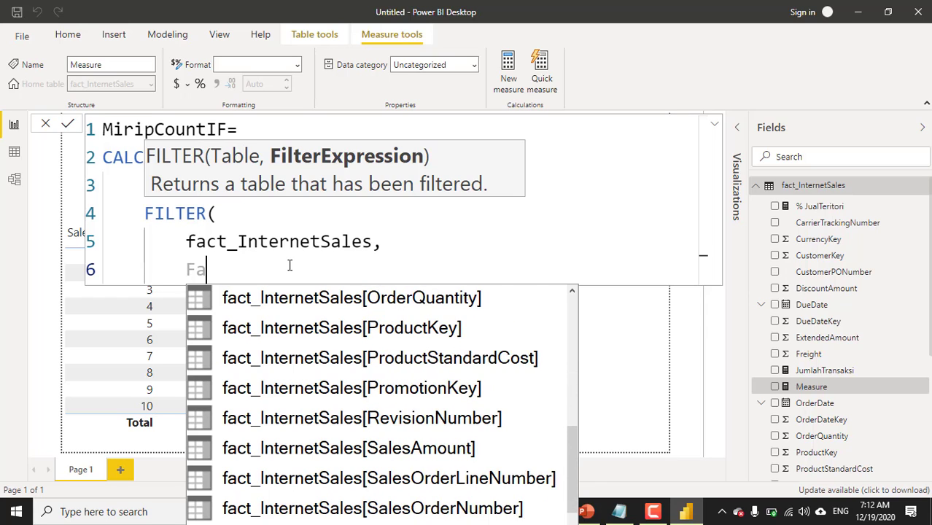
pyautogui.press('Down')
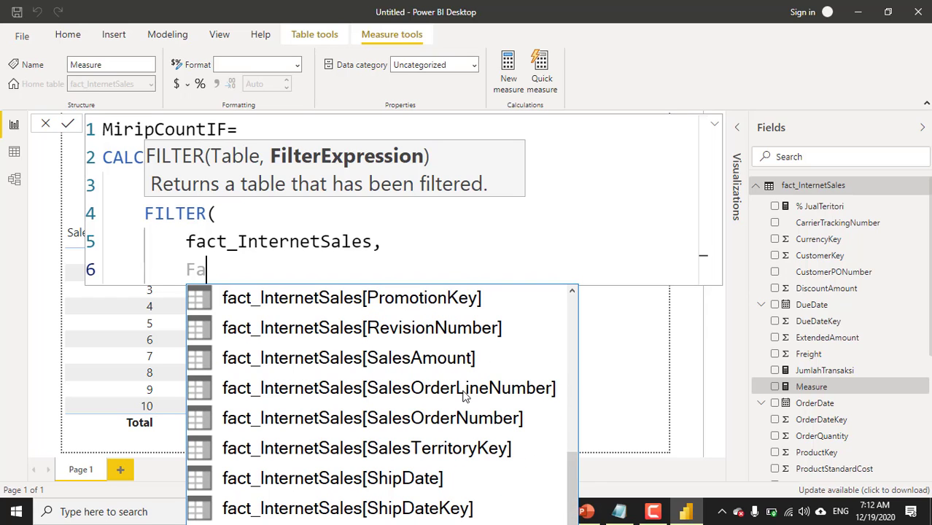
pyautogui.click(421, 449)
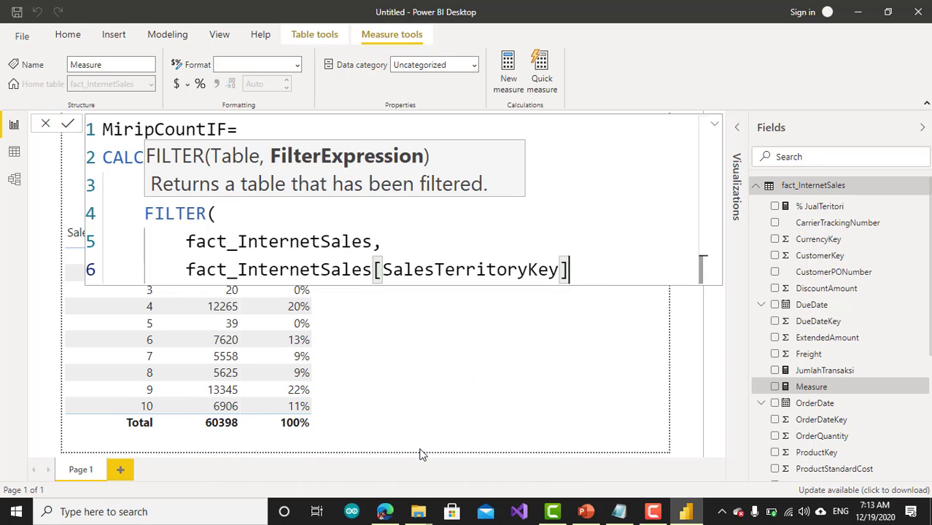
pyautogui.write('=')
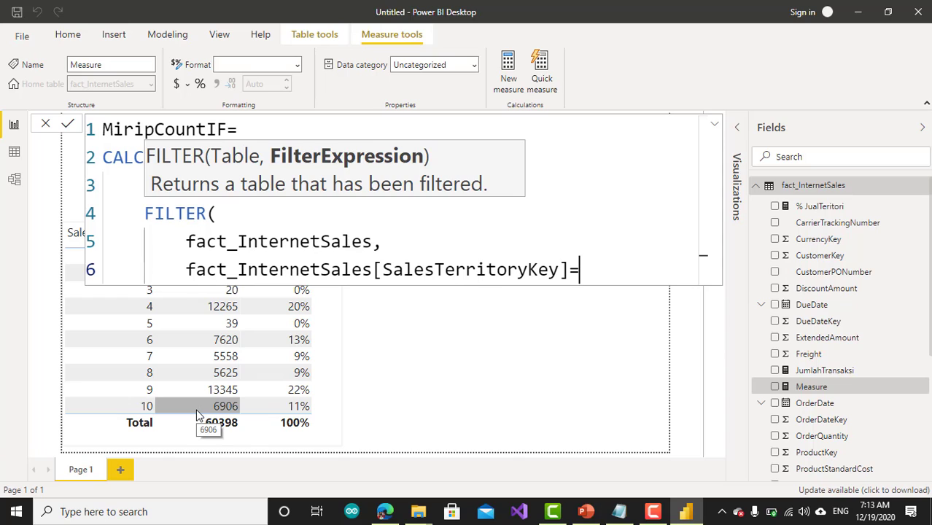
pyautogui.write('10)')
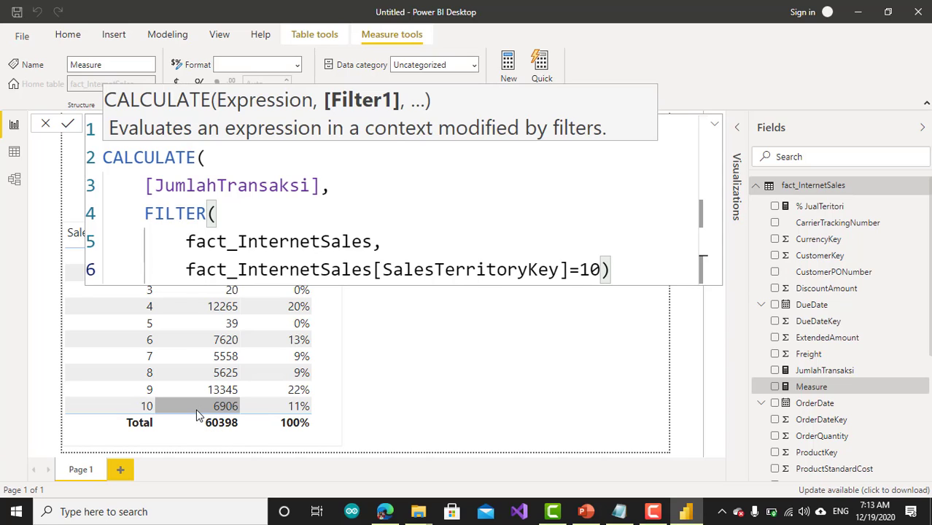
pyautogui.press('BackSpace')
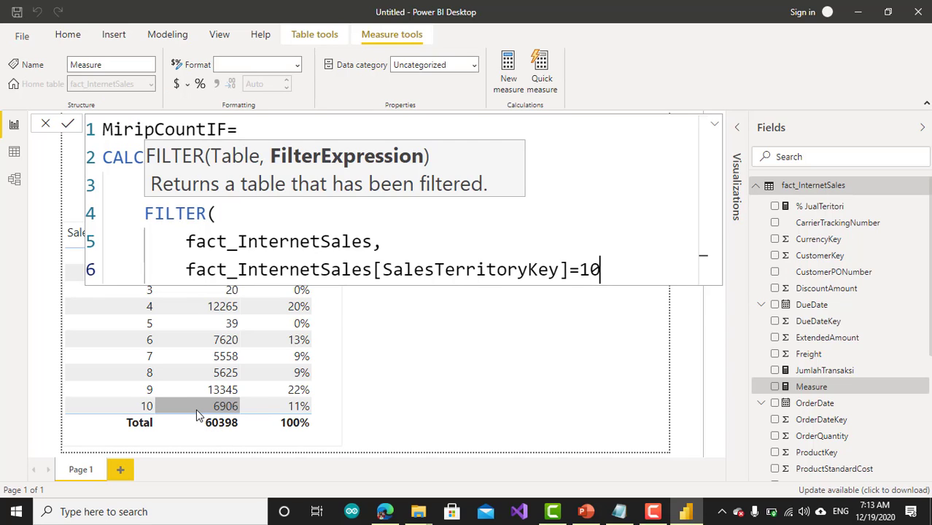
# Close the FILTER and CALCULATE functions with parentheses on their own lines and commit the MiripCountIF measure
pyautogui.hotkey('shift', 'Return')
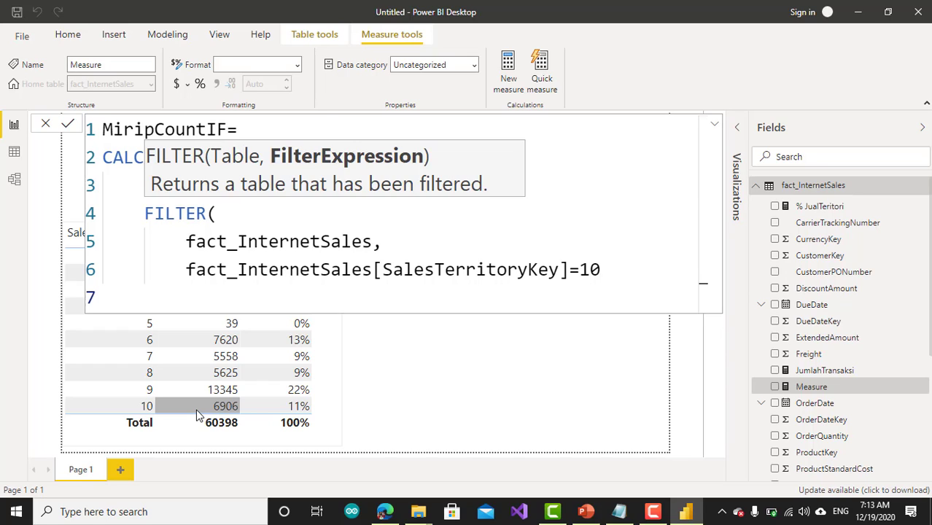
pyautogui.write(')')
pyautogui.hotkey('shift', 'Return')
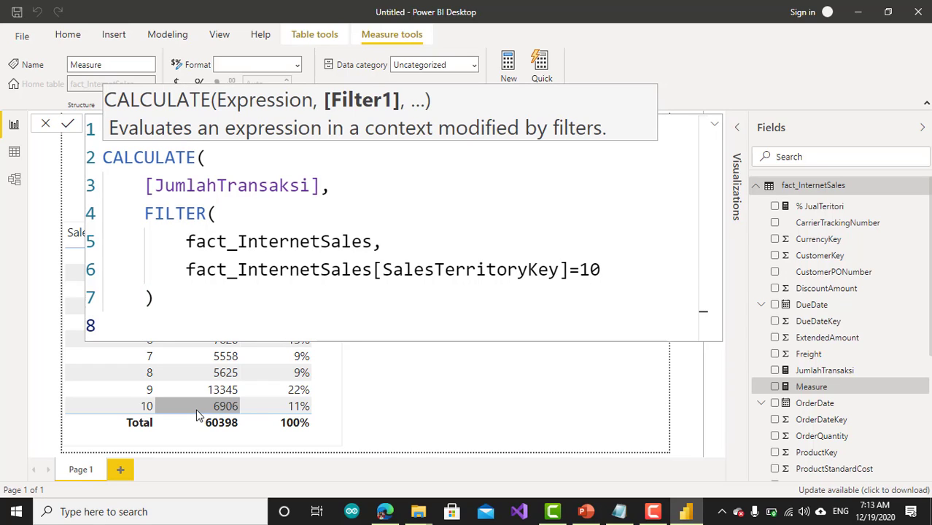
pyautogui.press('BackSpace')
pyautogui.write(')')
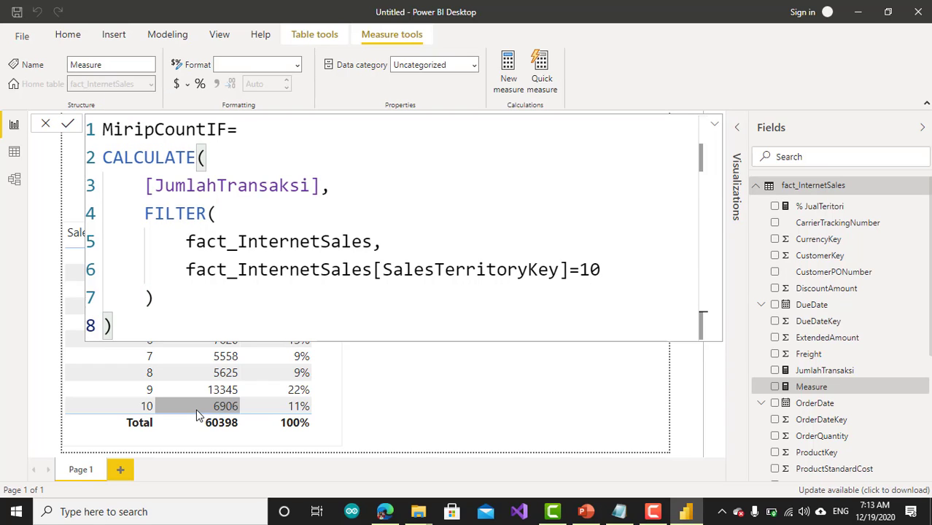
pyautogui.press('Return')
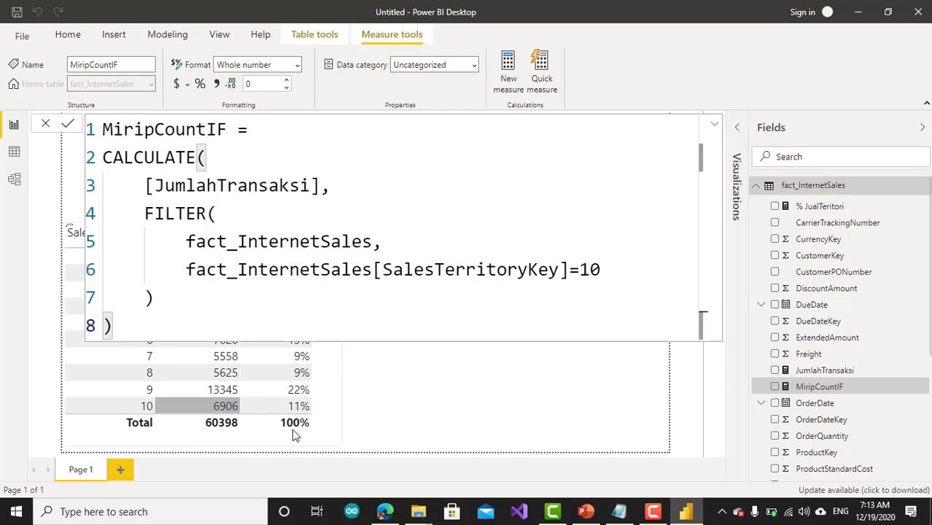
# Add a card visual to the report page showing the MiripCountIF measure
pyautogui.click(423, 412)
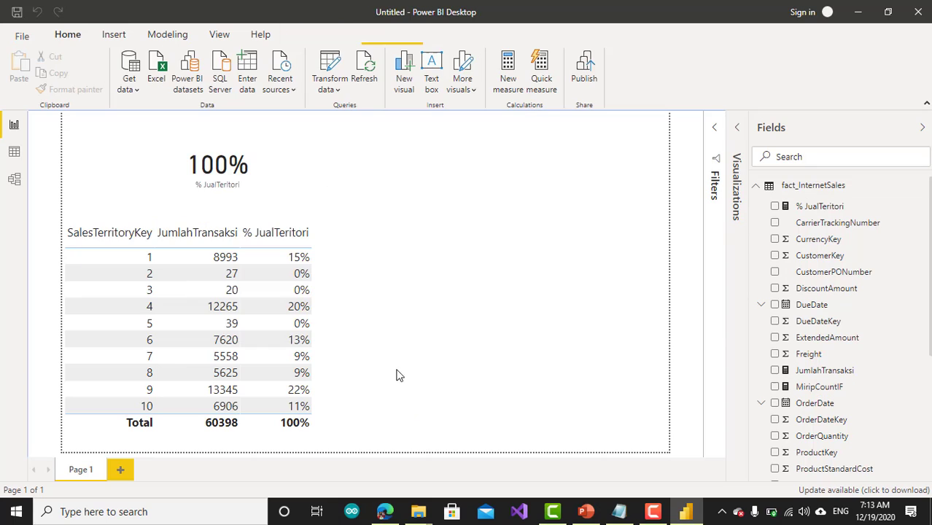
pyautogui.click(739, 128)
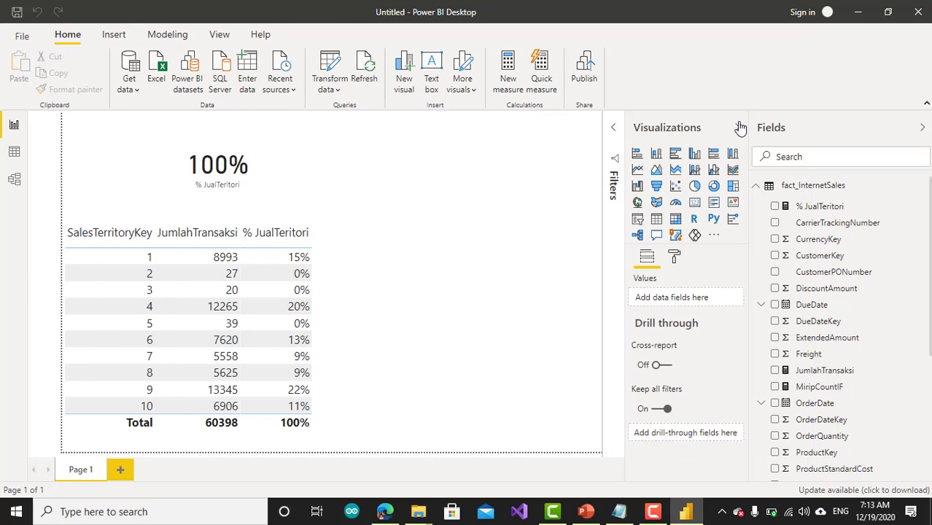
pyautogui.click(694, 205)
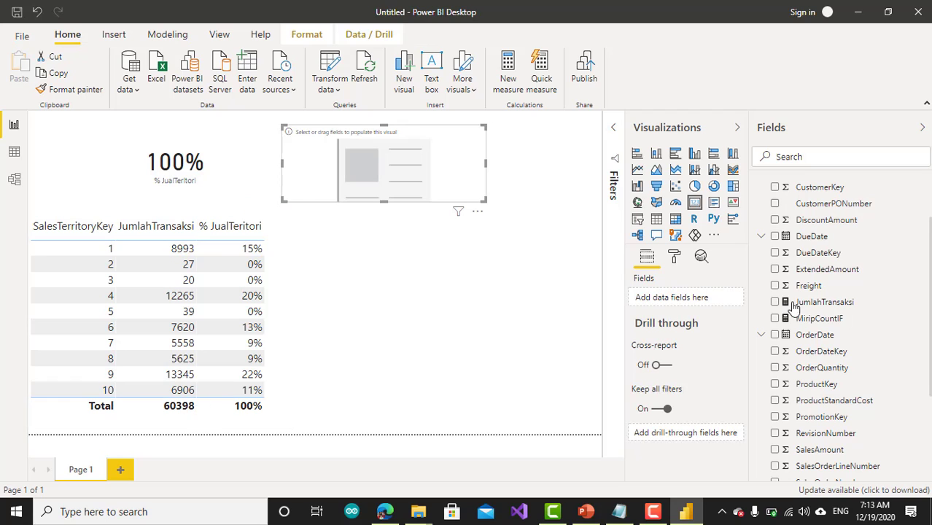
pyautogui.moveTo(802, 321); pyautogui.dragTo(387, 177)
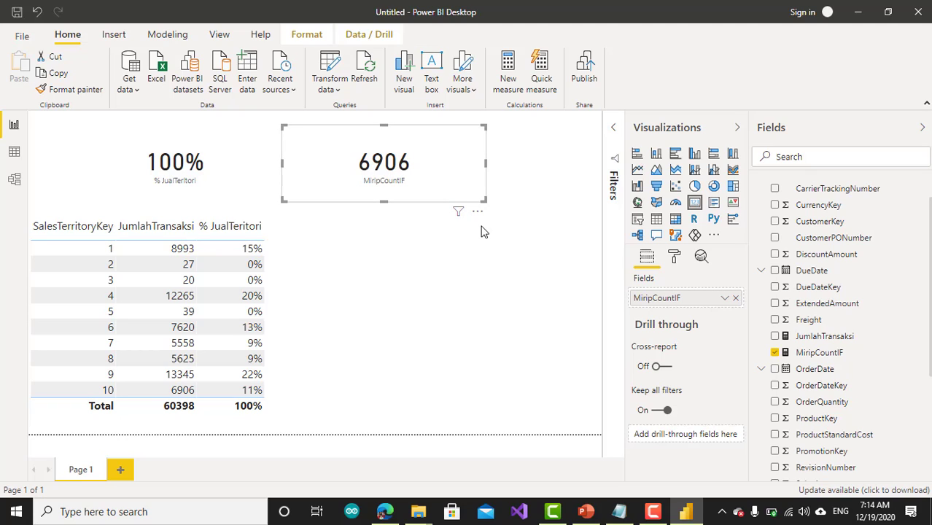
pyautogui.click(448, 290)
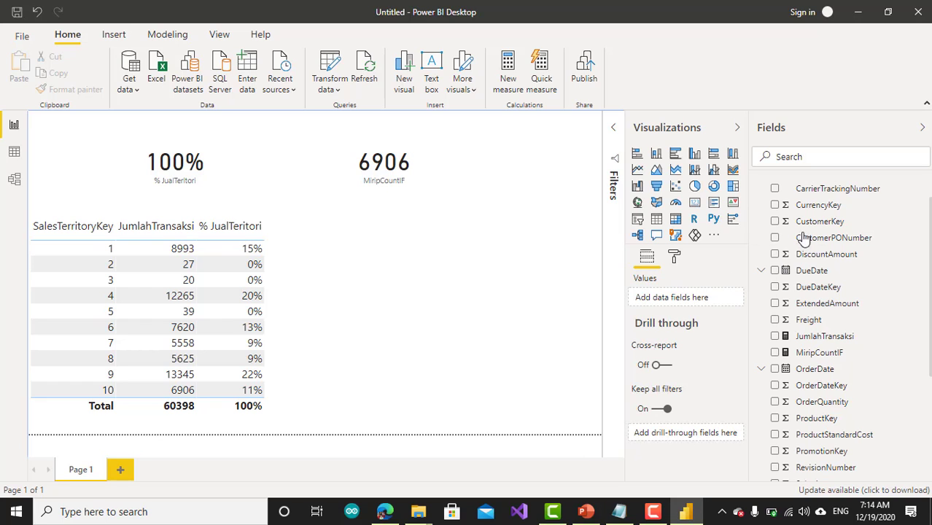
# Create a new measure in fact_InternetSales named %JualTeriTertentu, with an equals sign to begin its formula
pyautogui.scroll(2, 837, 218)
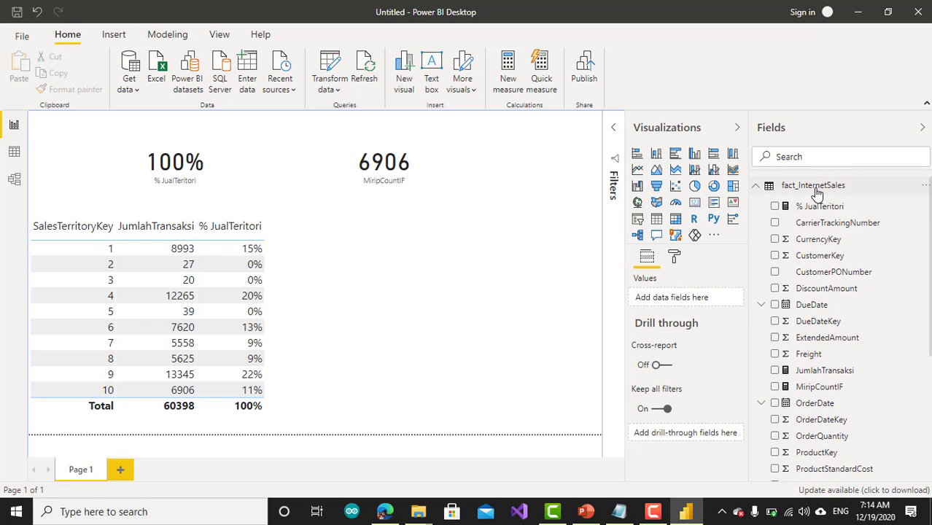
pyautogui.rightClick(815, 189)
pyautogui.click(817, 201)
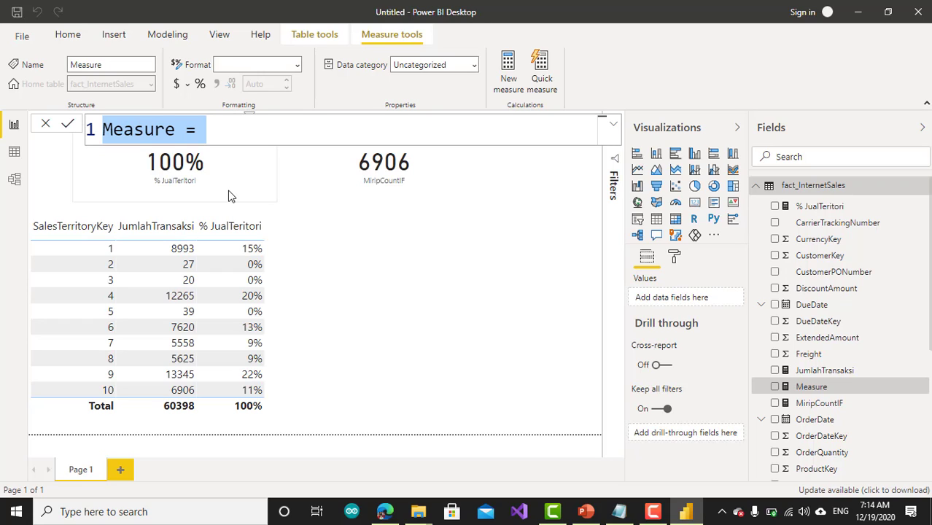
pyautogui.write('%J')
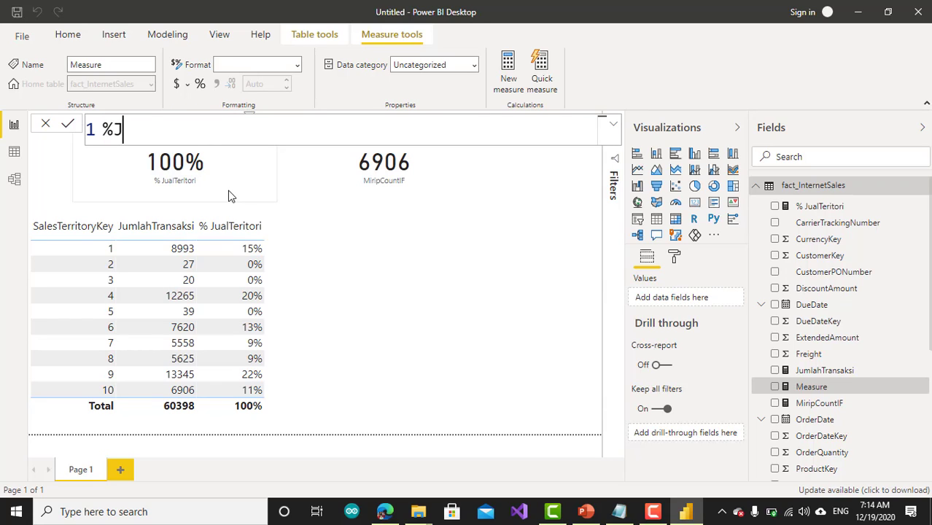
pyautogui.write('ualTer')
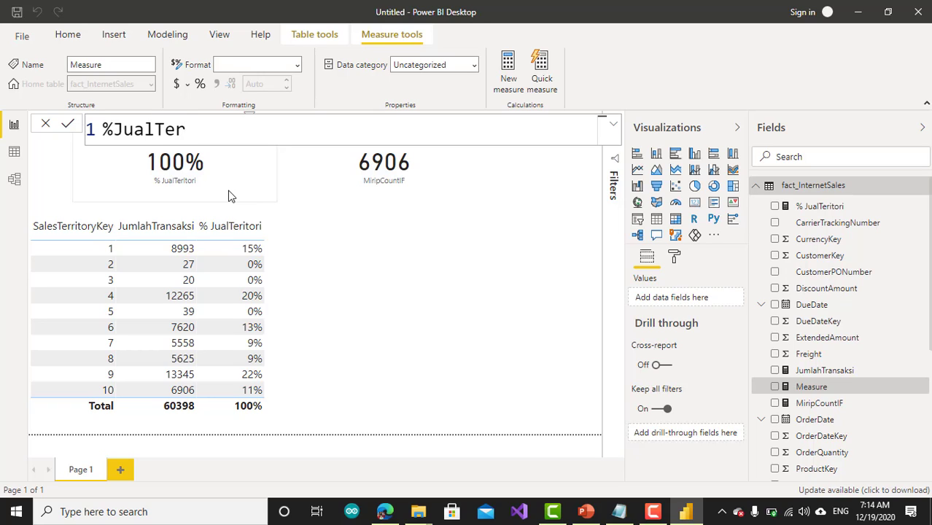
pyautogui.write('iTertentu')
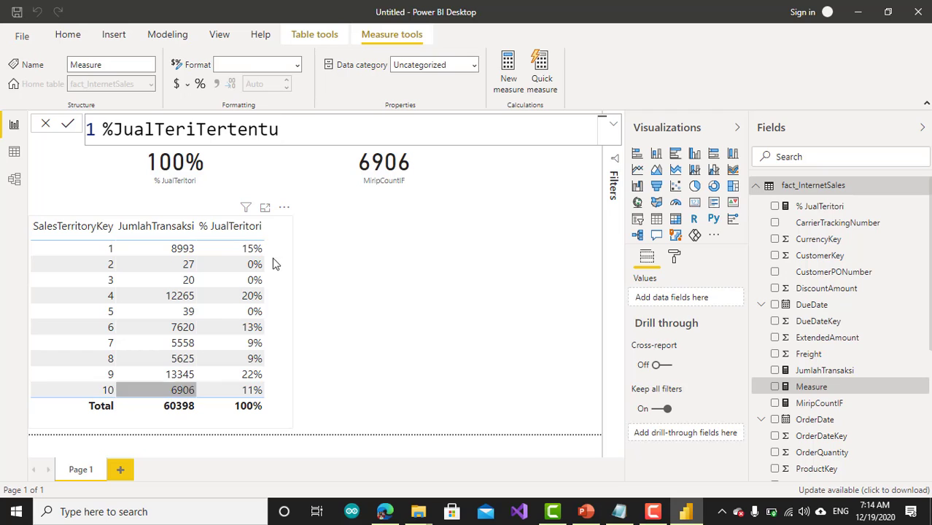
pyautogui.write('=')
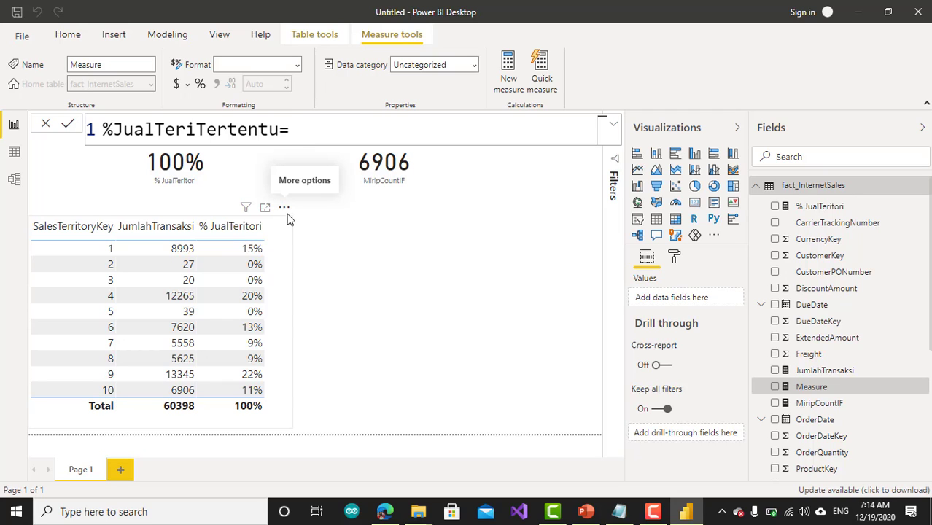
# Start a DIVIDE function on a new line with [MiripCountIF] as its indented numerator, followed by a comma and a line break
pyautogui.hotkey('shift', 'Return')
pyautogui.write('Div')
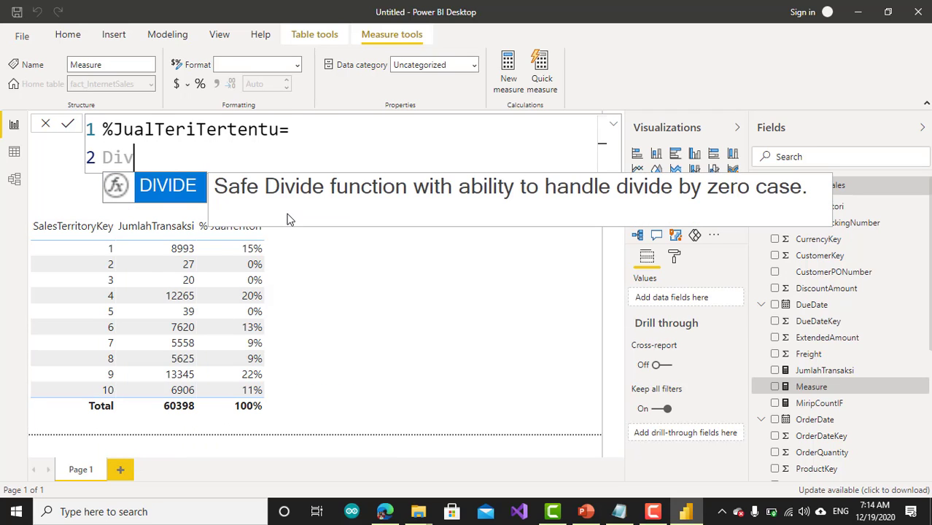
pyautogui.press('Tab')
pyautogui.hotkey('shift', 'Return')
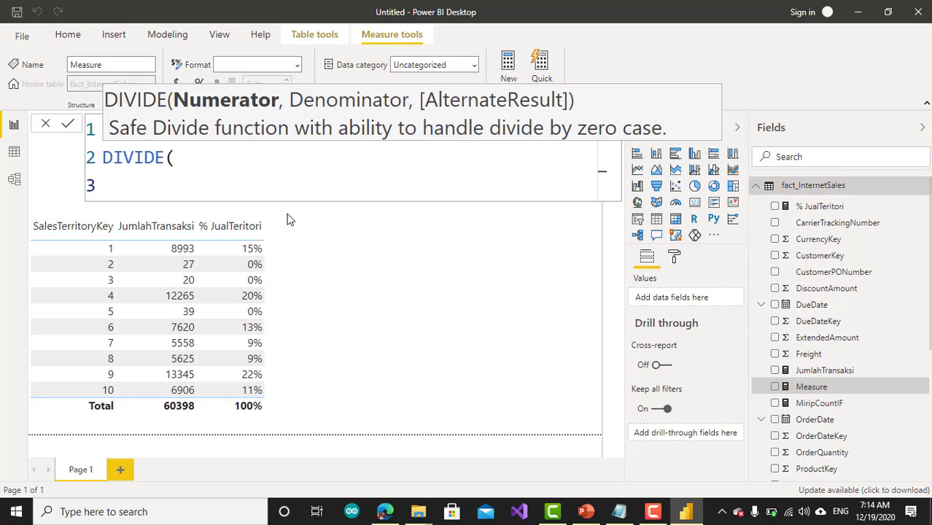
pyautogui.write('[M')
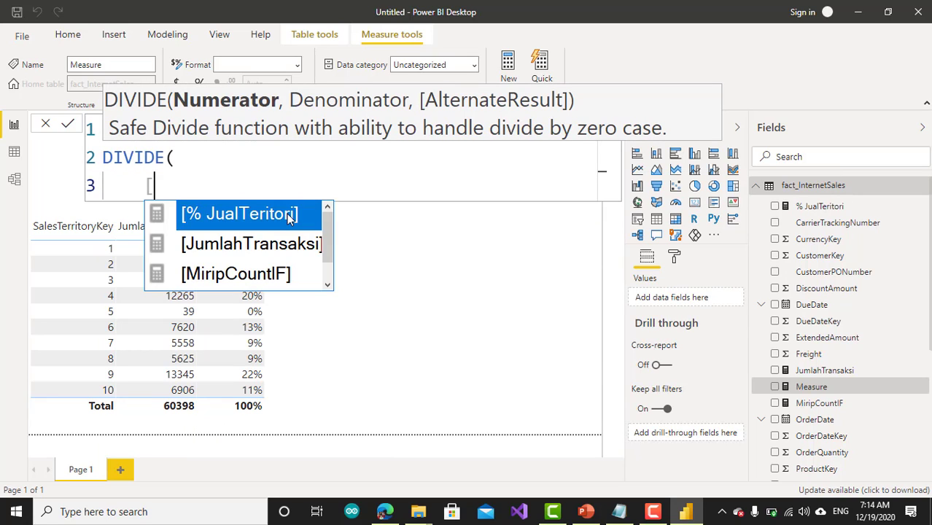
pyautogui.press('Tab')
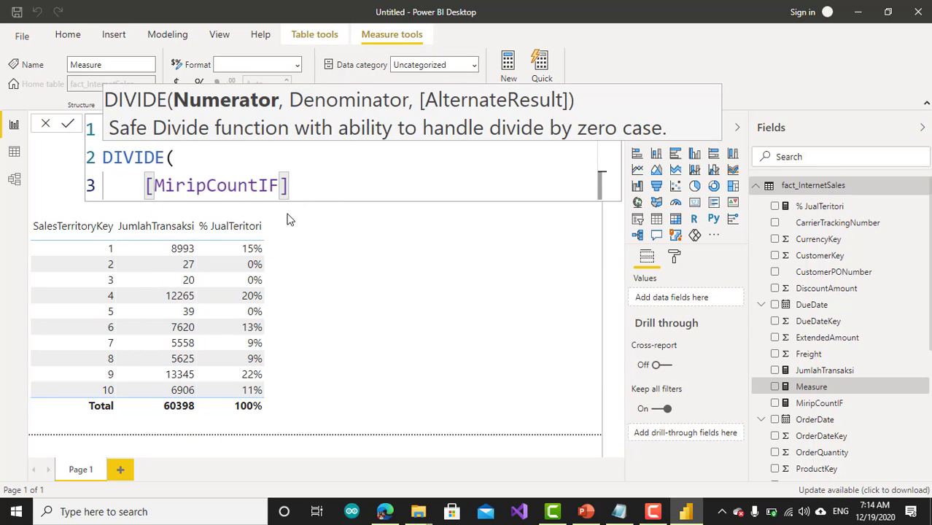
pyautogui.write(',')
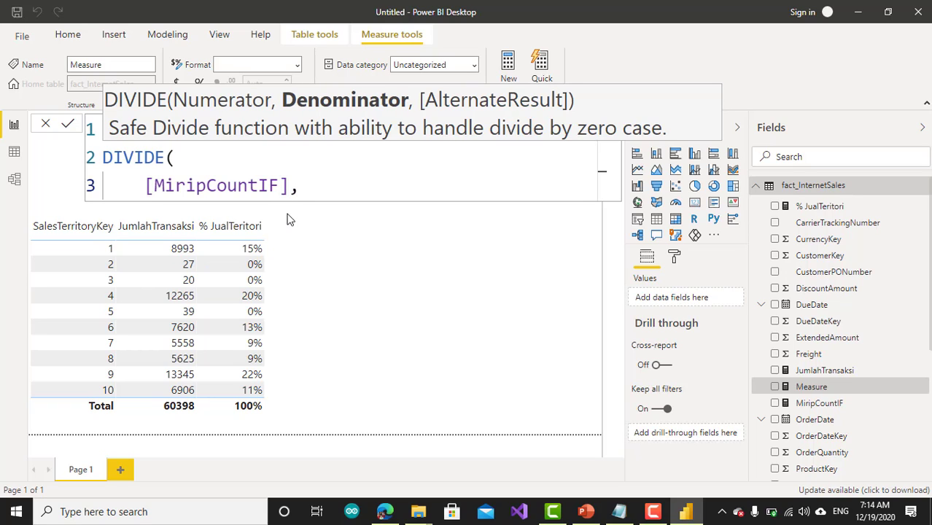
pyautogui.hotkey('shift', 'Return')
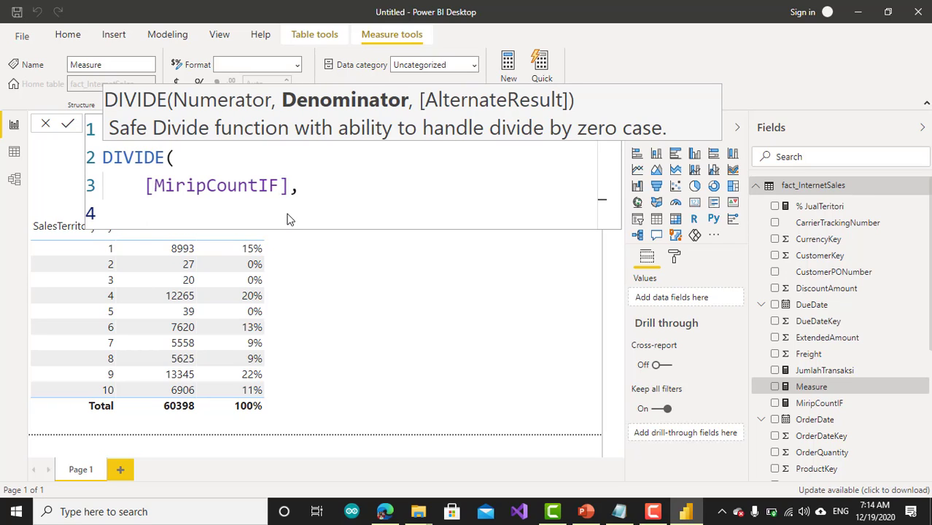
# Add [TotalJualAll] as the denominator of the DIVIDE function, followed by a comma
pyautogui.write('[')
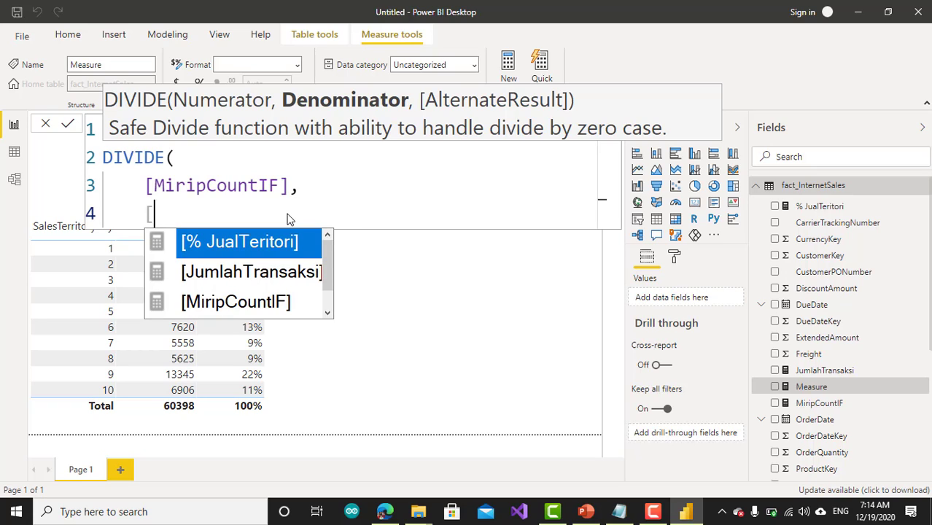
pyautogui.write('al')
pyautogui.press('BackSpace')
pyautogui.press('BackSpace')
pyautogui.write('t')
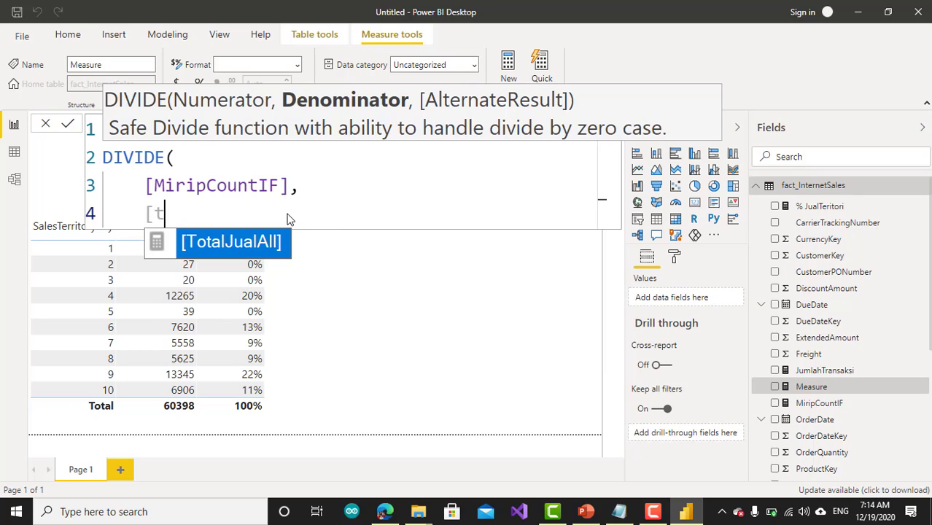
pyautogui.press('Tab')
pyautogui.write(',')
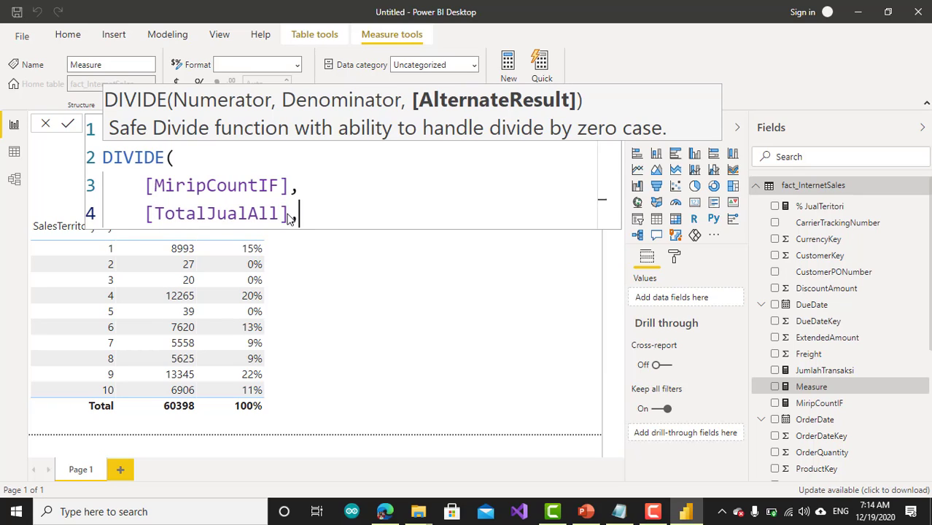
# Add 0 on its own line as the alternate result, close the DIVIDE function, and commit the %JualTeriTertentu measure
pyautogui.press('Return')
pyautogui.write('0')
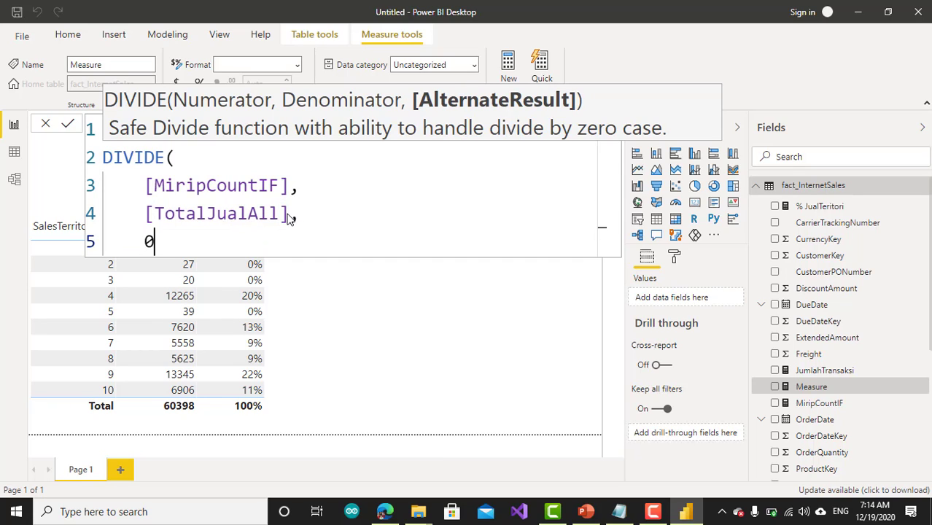
pyautogui.press('Return')
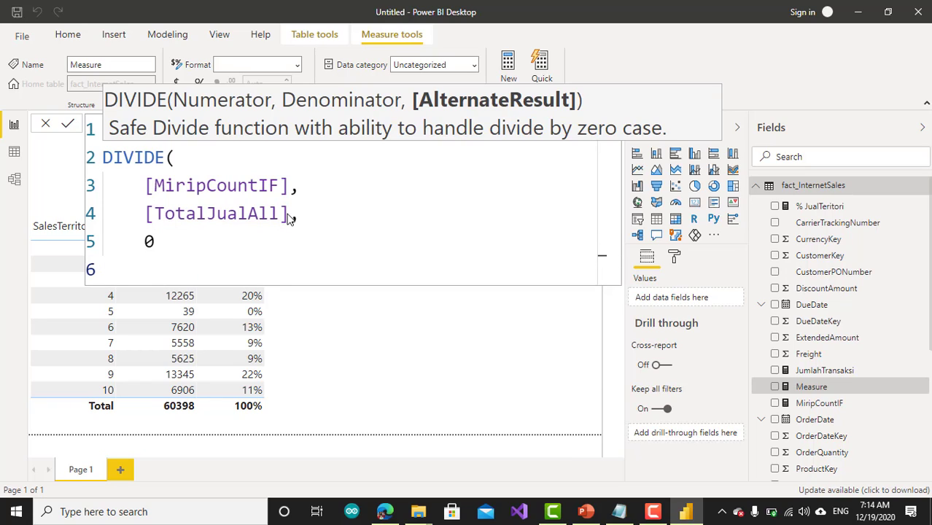
pyautogui.write(')')
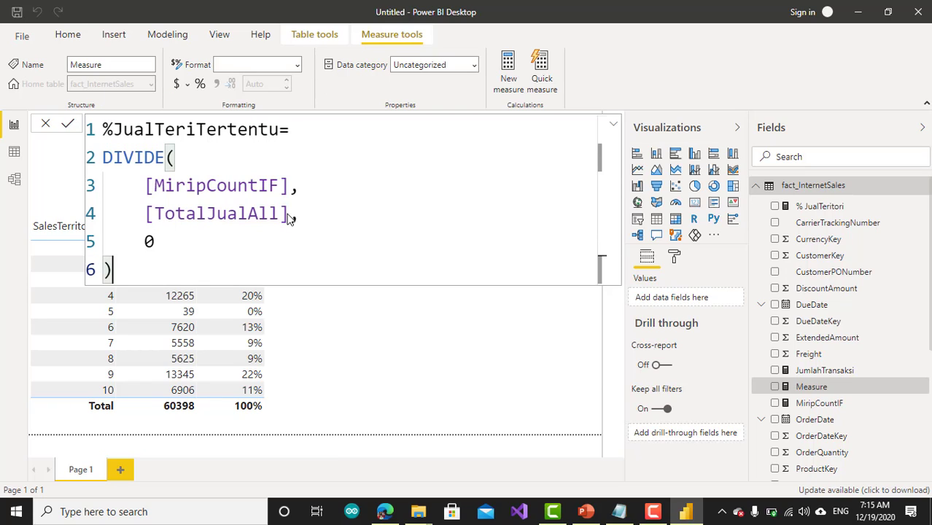
pyautogui.press('Return')
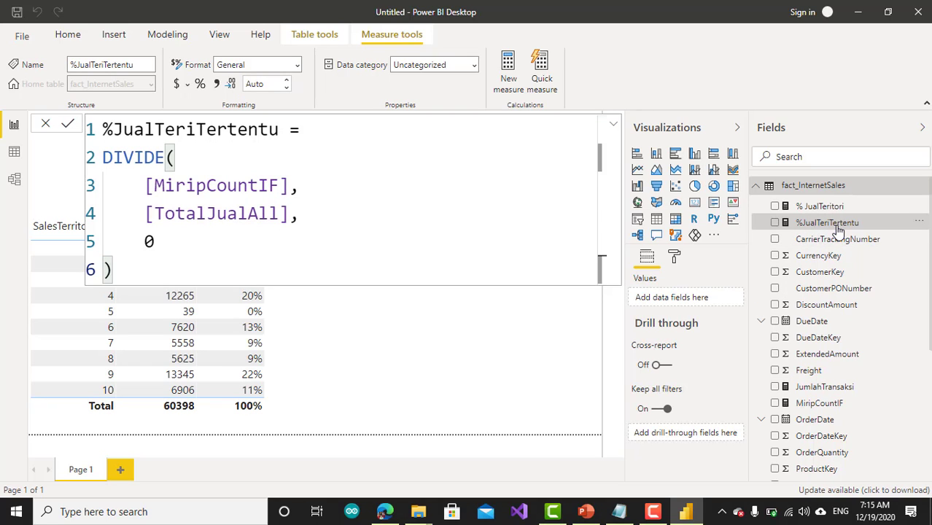
# Format the %JualTeriTertentu measure as a percentage with 0 decimal places and return to the report canvas
pyautogui.click(200, 85)
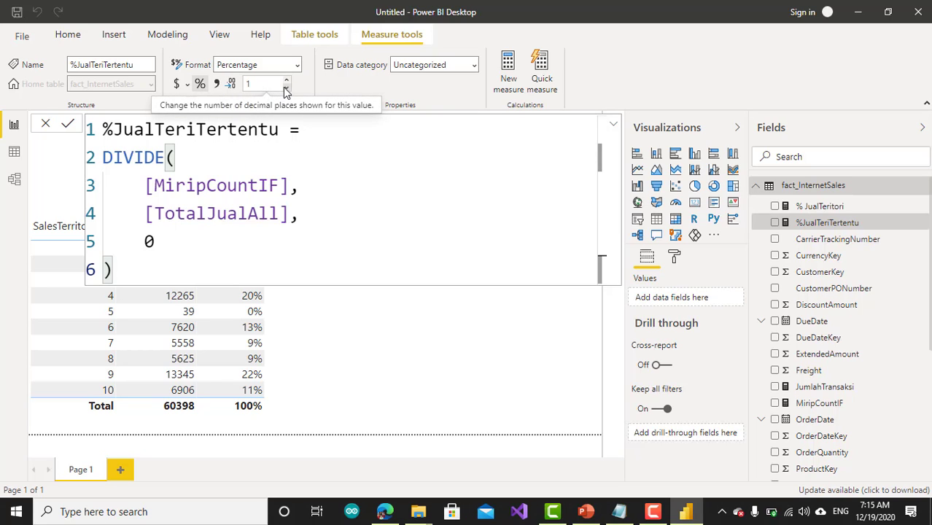
pyautogui.click(285, 89)
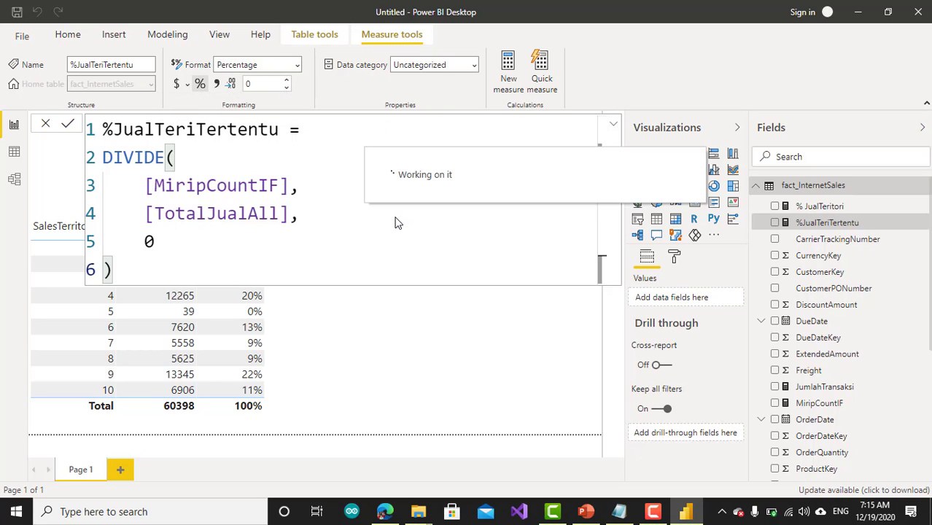
pyautogui.click(397, 314)
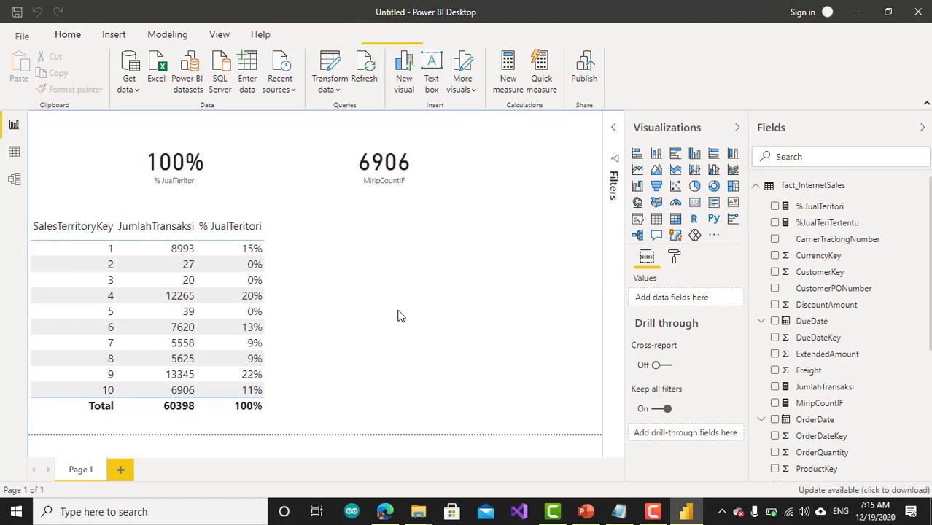
# Add a card showing the %JualTeriTertentu measure below the MiripCountIF card and enlarge it
pyautogui.click(695, 205)
pyautogui.moveTo(555, 168); pyautogui.dragTo(433, 277)
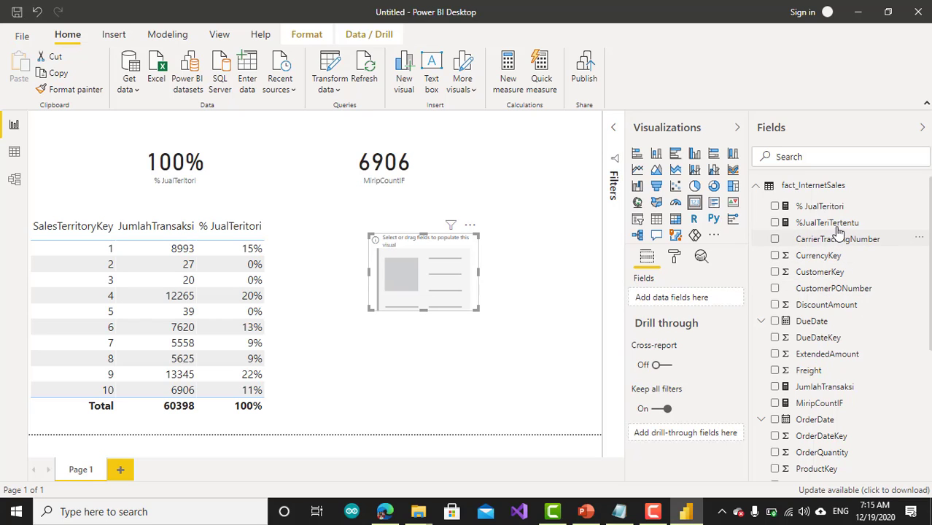
pyautogui.moveTo(828, 225); pyautogui.dragTo(424, 277)
pyautogui.moveTo(478, 306); pyautogui.dragTo(540, 320)
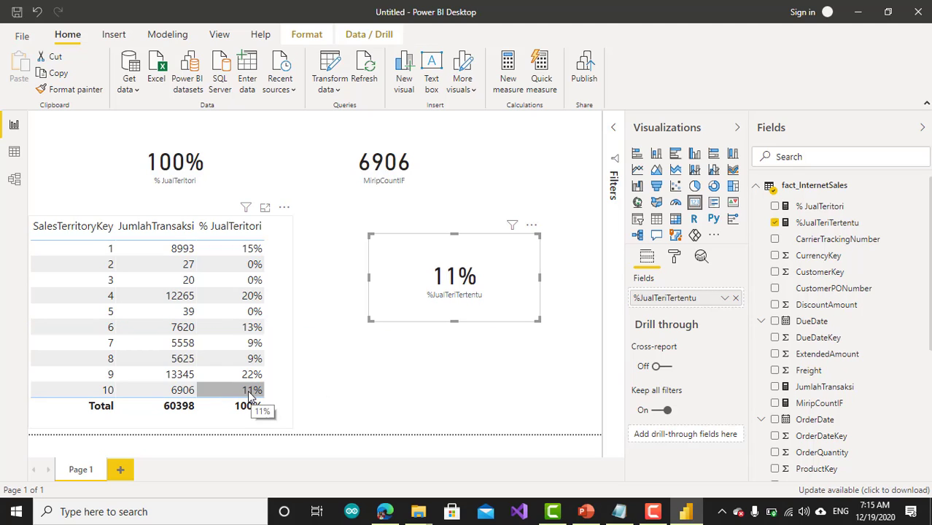
# Examine the category label, data label and general formatting options of the MiripCountIF card
pyautogui.click(388, 189)
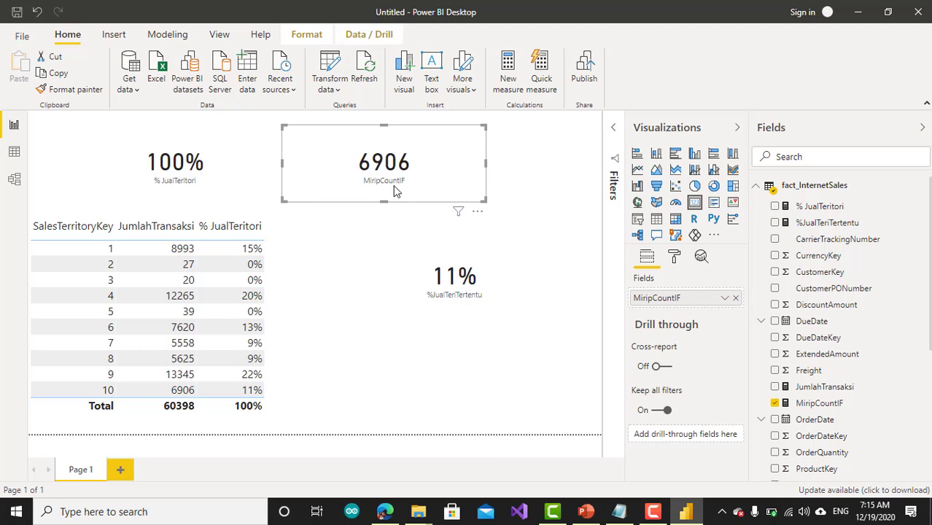
pyautogui.click(675, 258)
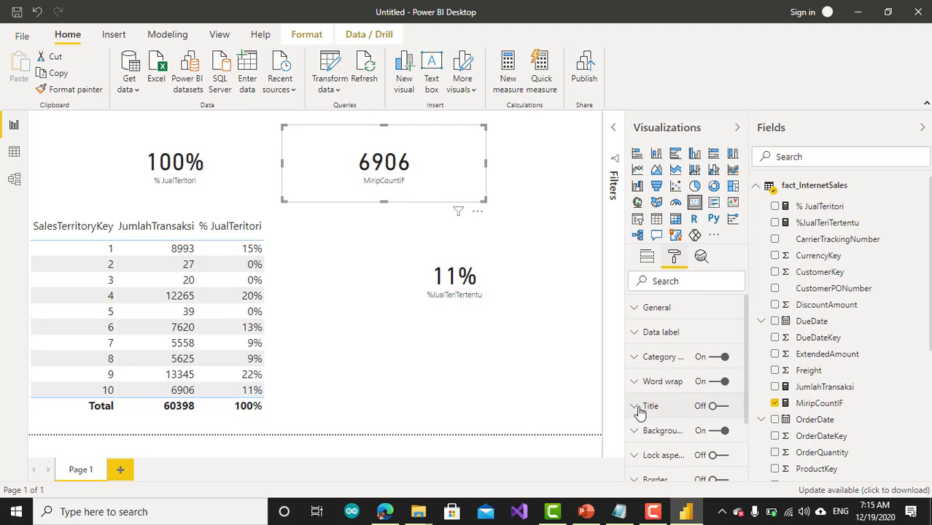
pyautogui.click(637, 362)
pyautogui.scroll(-3, 680, 408)
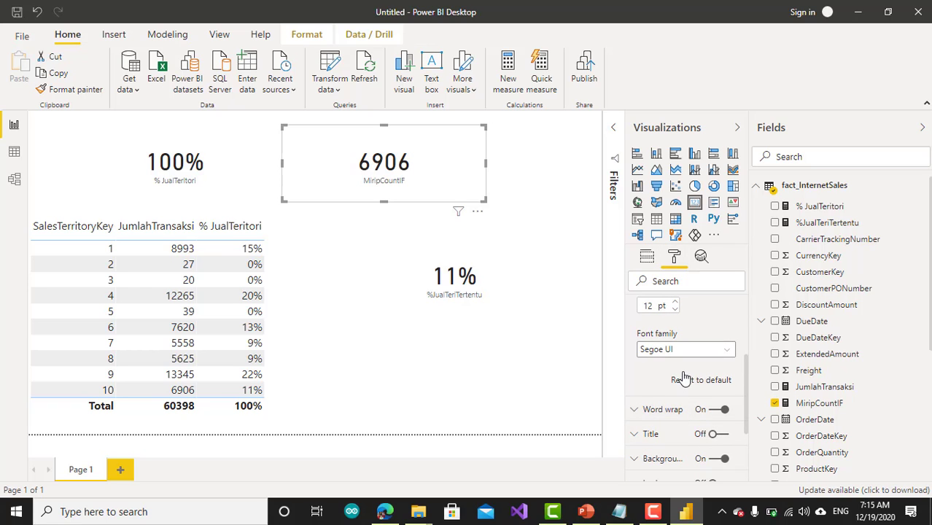
pyautogui.scroll(3, 682, 372)
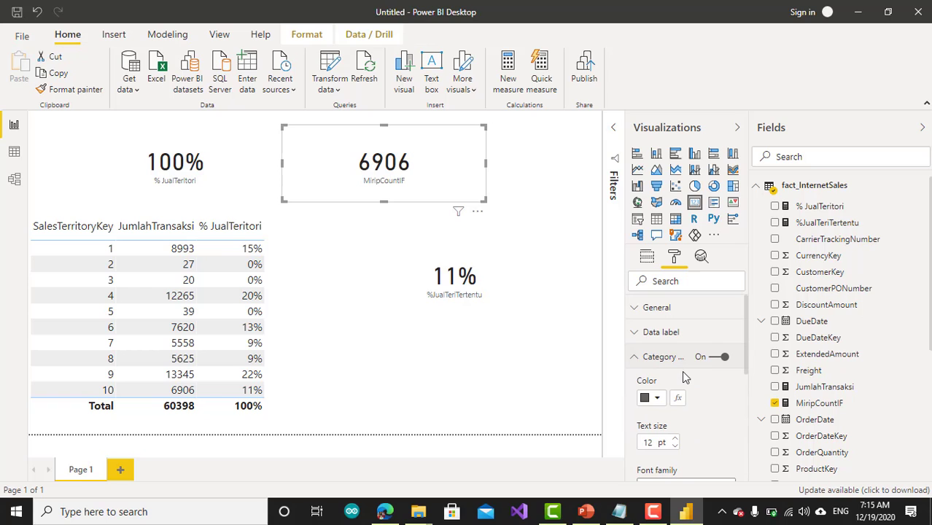
pyautogui.click(635, 337)
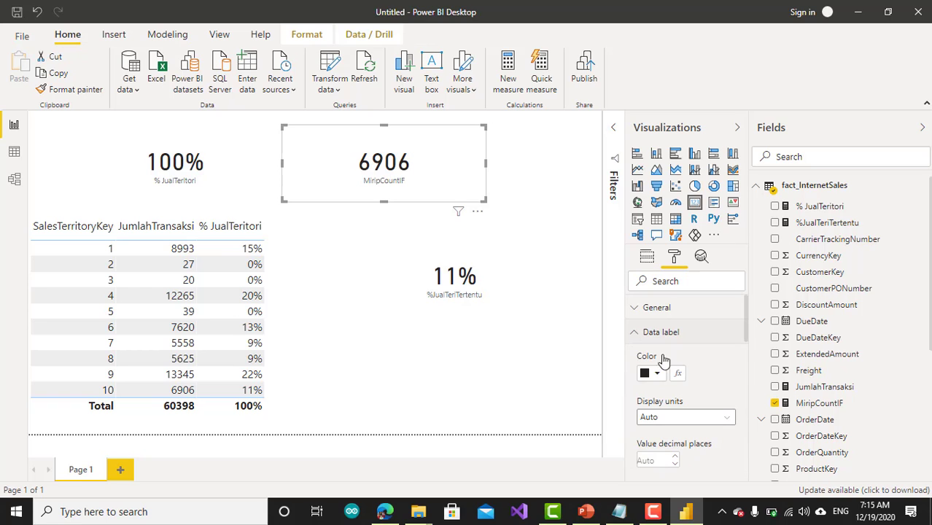
pyautogui.scroll(-3, 692, 384)
pyautogui.scroll(-2, 693, 384)
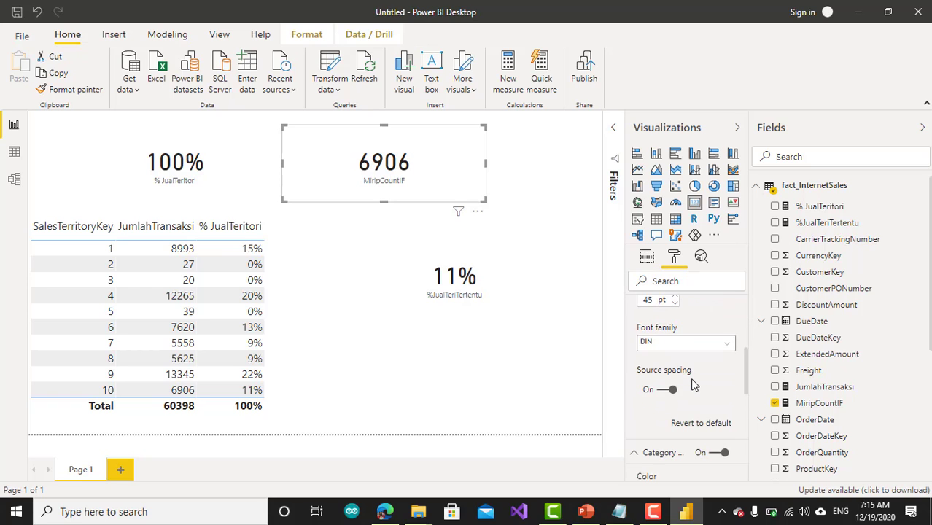
pyautogui.scroll(4, 693, 384)
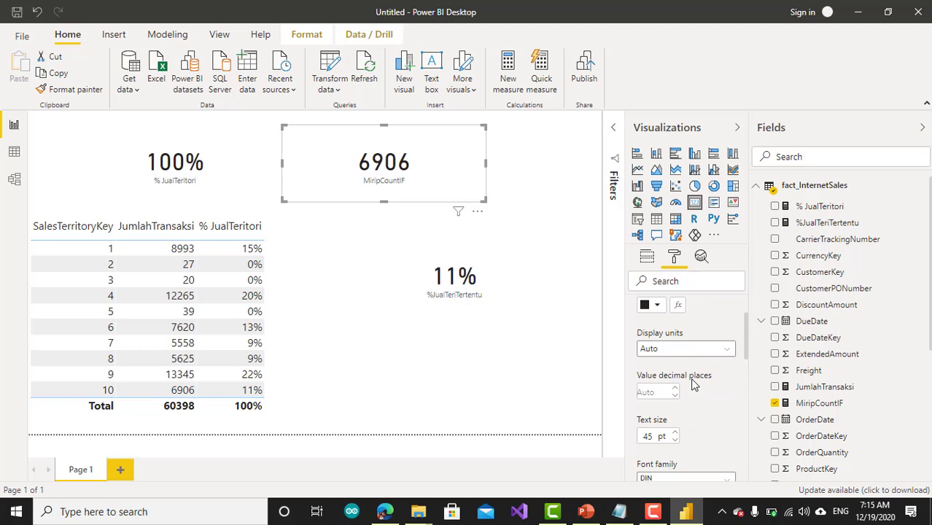
pyautogui.scroll(1, 693, 384)
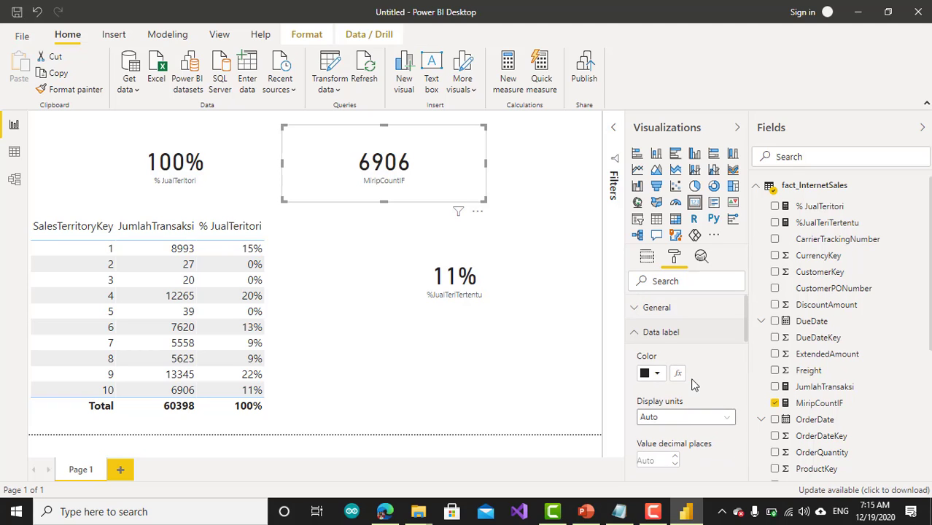
pyautogui.click(635, 326)
pyautogui.click(635, 309)
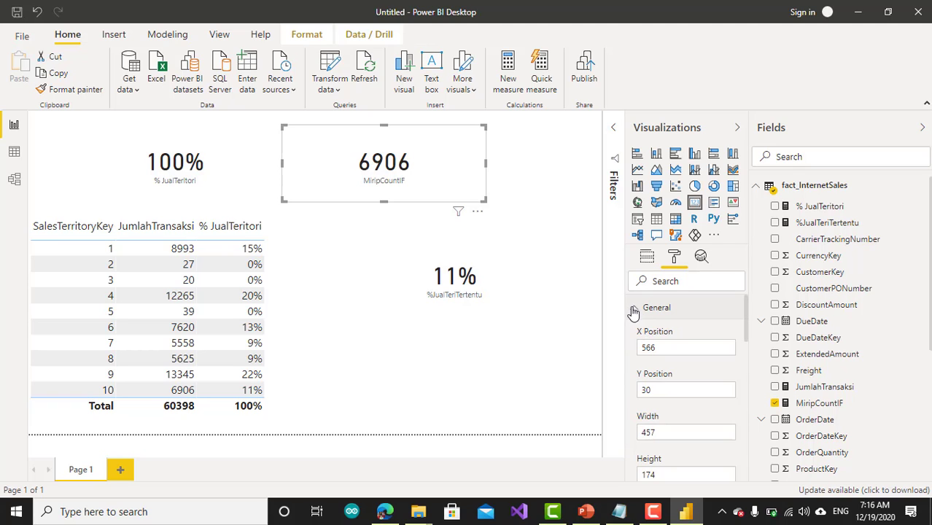
pyautogui.click(635, 309)
# Look through the MiripCountIF card's word wrap, title and other remaining formatting options for the one controlling its caption
pyautogui.scroll(-5, 689, 365)
pyautogui.scroll(-1, 690, 364)
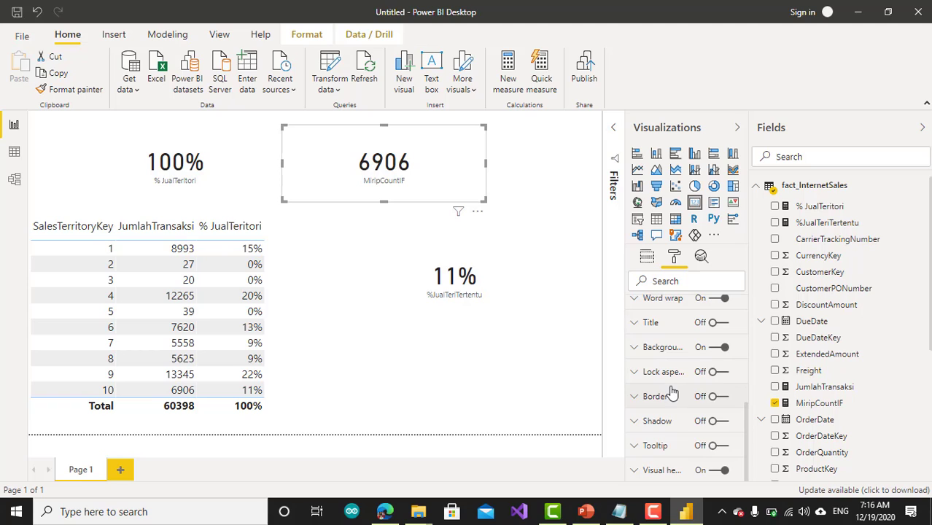
pyautogui.scroll(2, 688, 406)
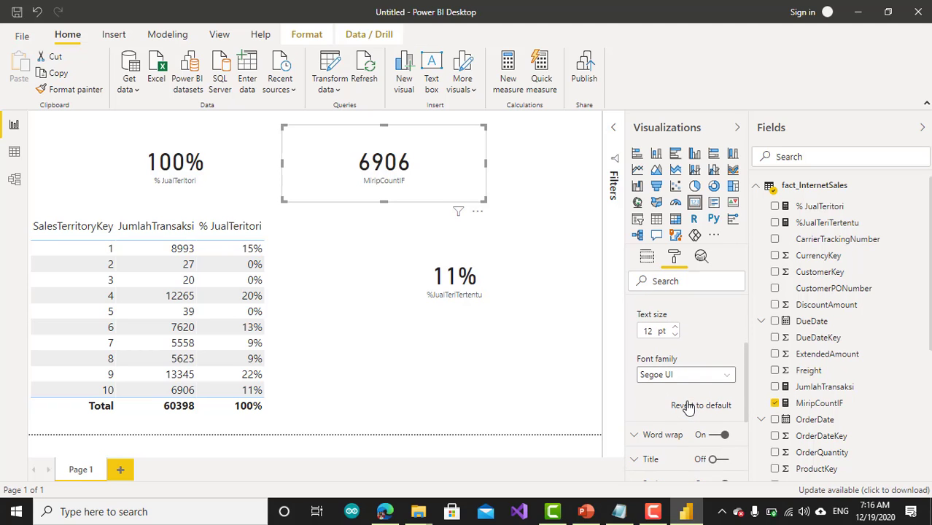
pyautogui.click(639, 440)
pyautogui.scroll(-3, 681, 440)
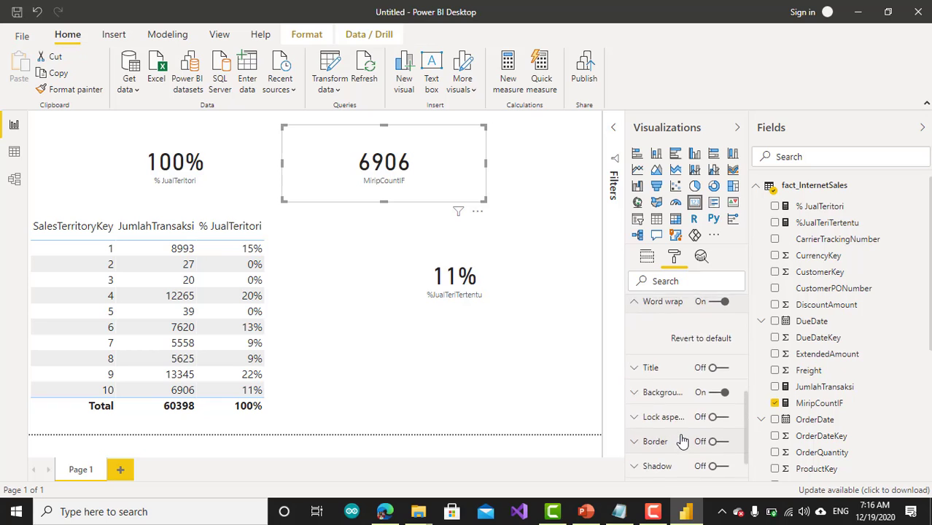
pyautogui.scroll(3, 681, 439)
pyautogui.click(635, 438)
pyautogui.scroll(-1, 691, 440)
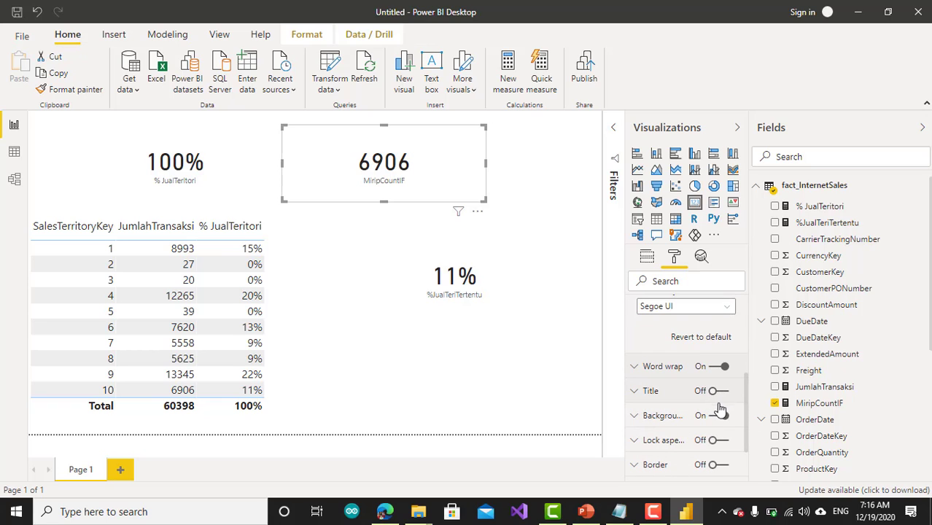
pyautogui.scroll(-1, 717, 412)
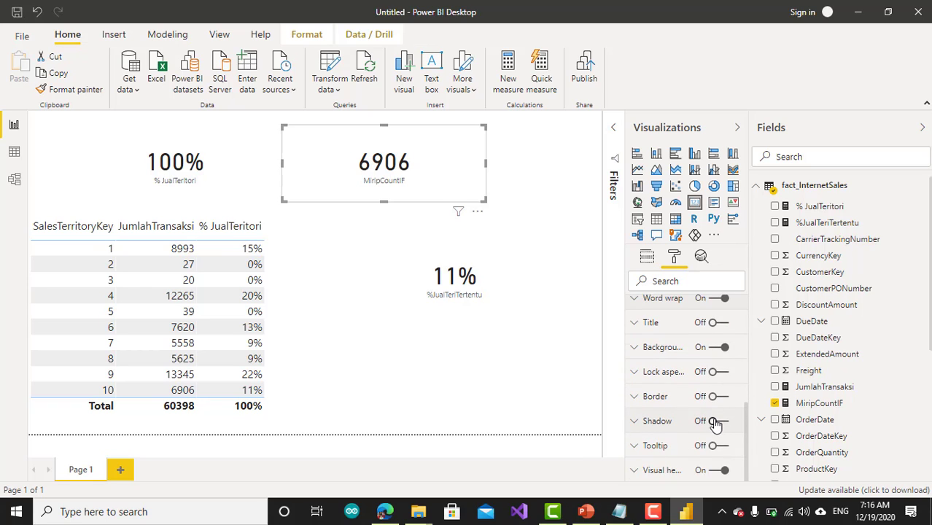
pyautogui.scroll(5, 715, 423)
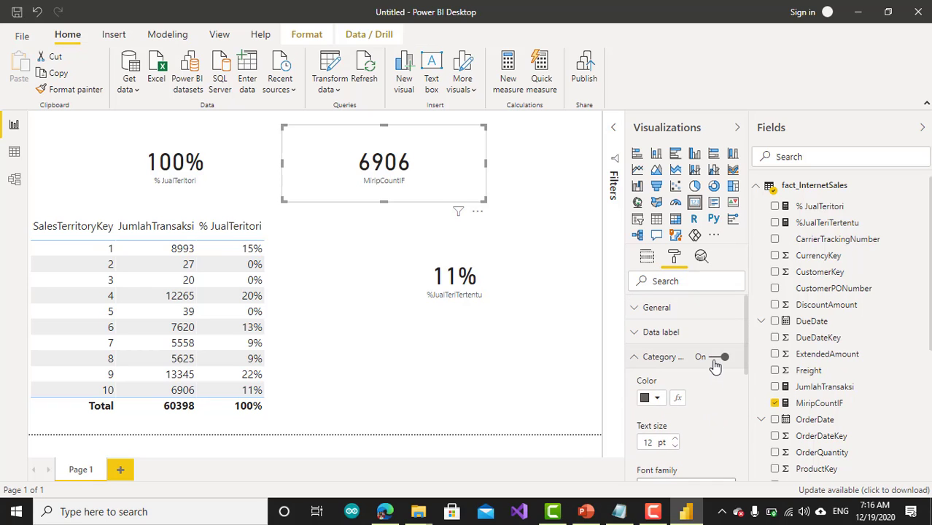
pyautogui.scroll(-2, 682, 408)
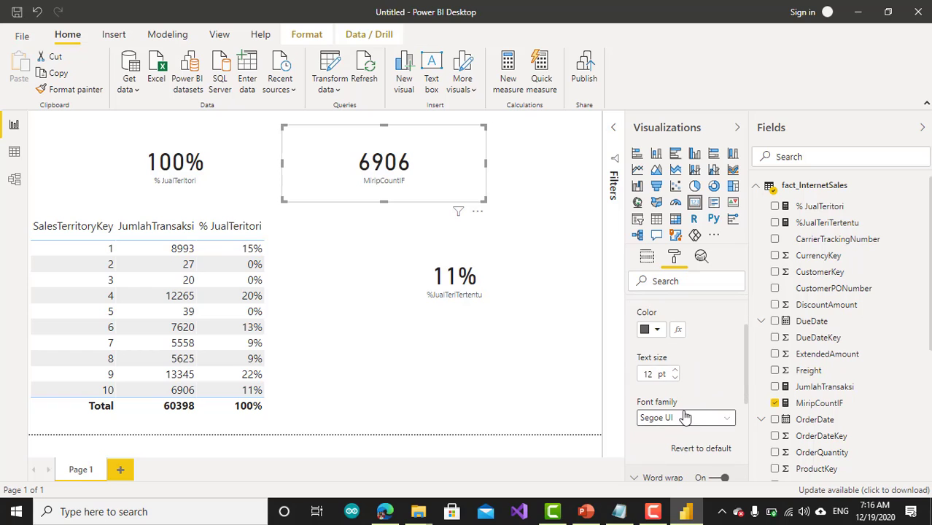
pyautogui.scroll(2, 683, 412)
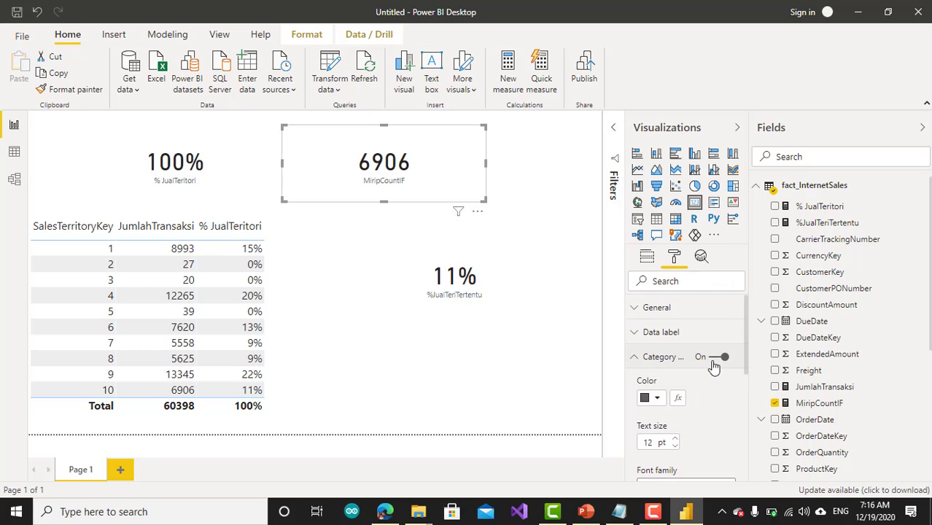
# Turn off the MiripCountIF card's category label and turn on its title with the text "Penjualan ter 10"
pyautogui.click(715, 358)
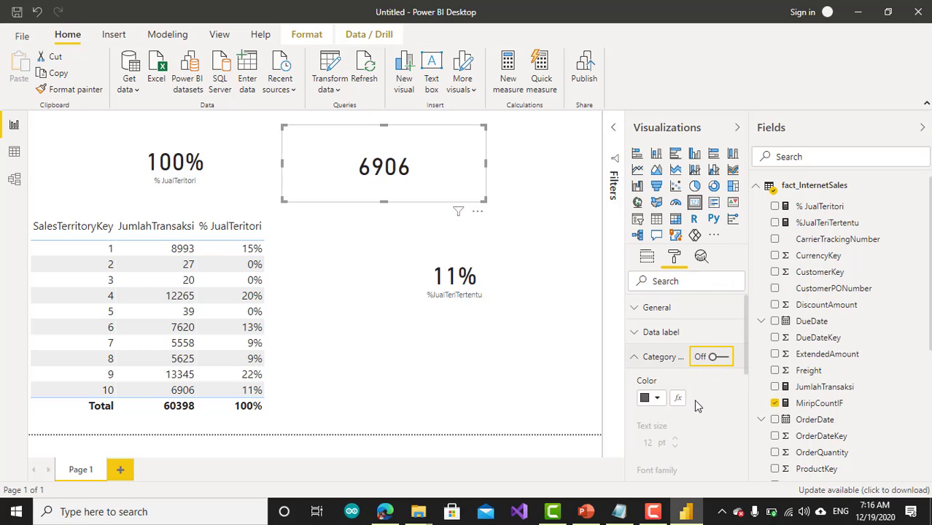
pyautogui.scroll(-4, 696, 406)
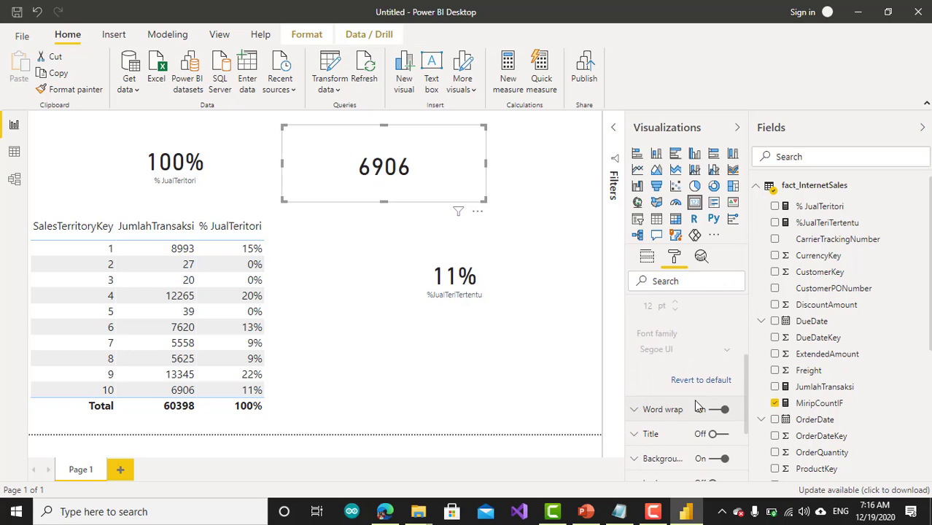
pyautogui.click(721, 434)
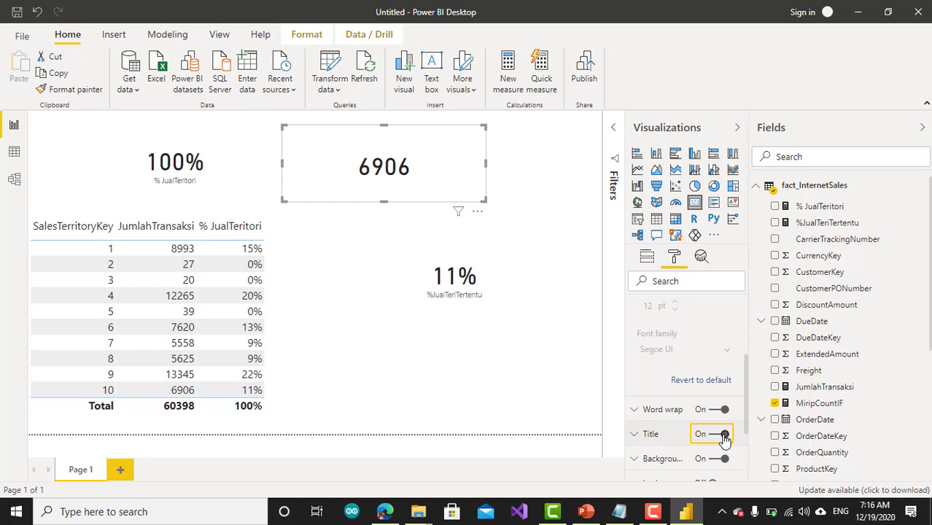
pyautogui.click(635, 435)
pyautogui.scroll(-3, 667, 444)
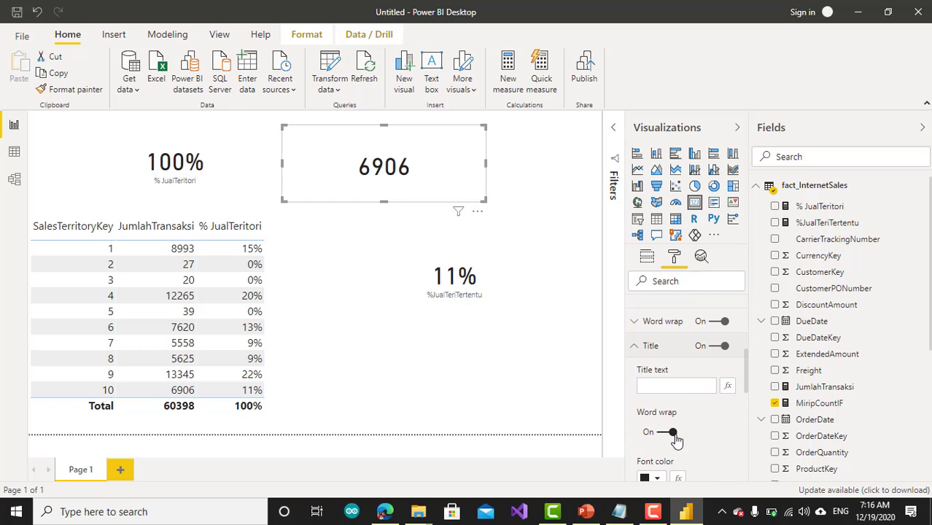
pyautogui.click(670, 388)
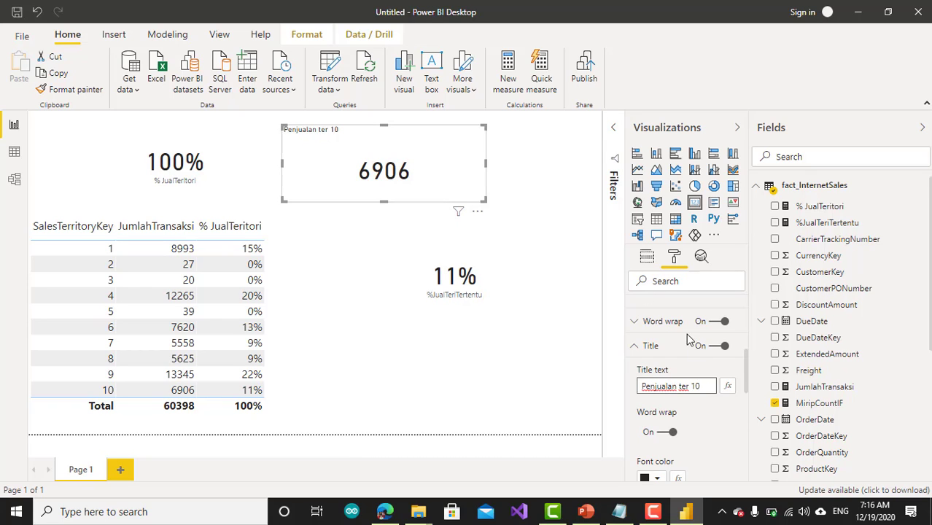
pyautogui.scroll(-1, 713, 415)
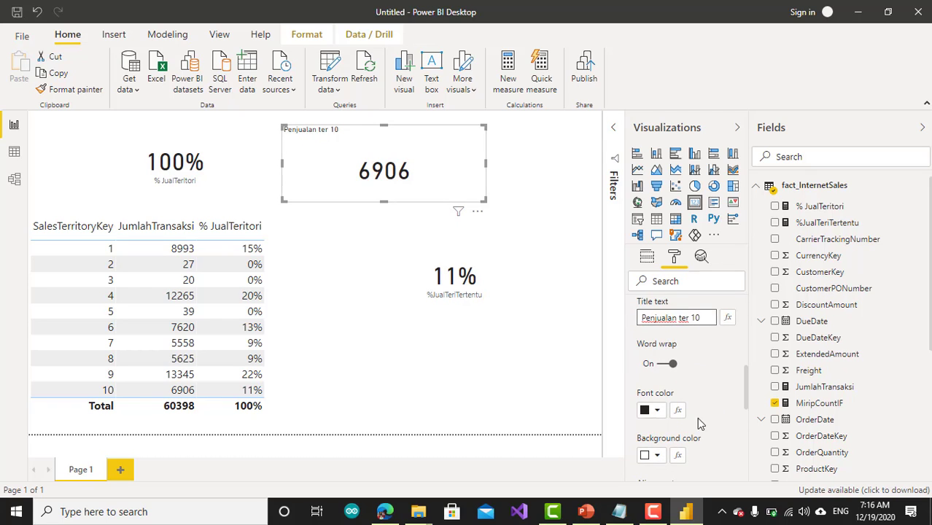
# Set the text size of the MiripCountIF card's title to 24 pt
pyautogui.scroll(-2, 685, 417)
pyautogui.click(675, 404)
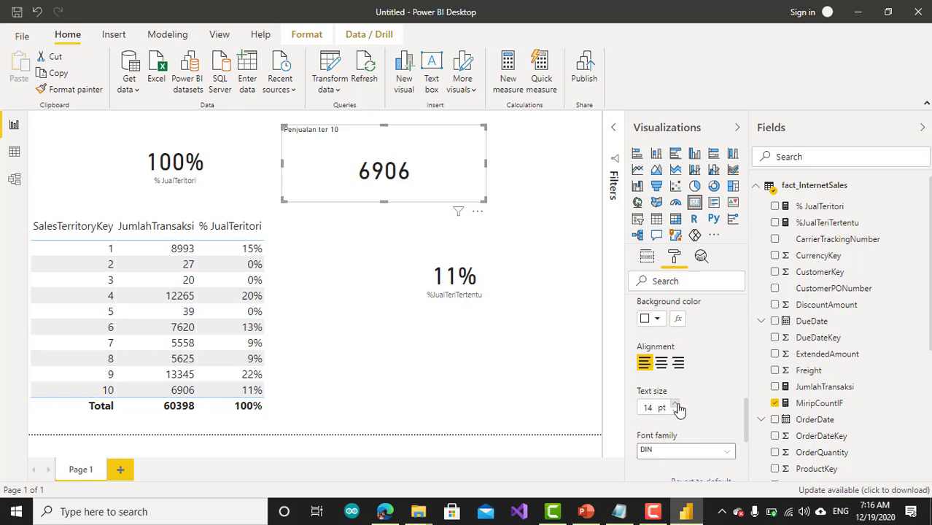
pyautogui.click(674, 404)
pyautogui.click(674, 403)
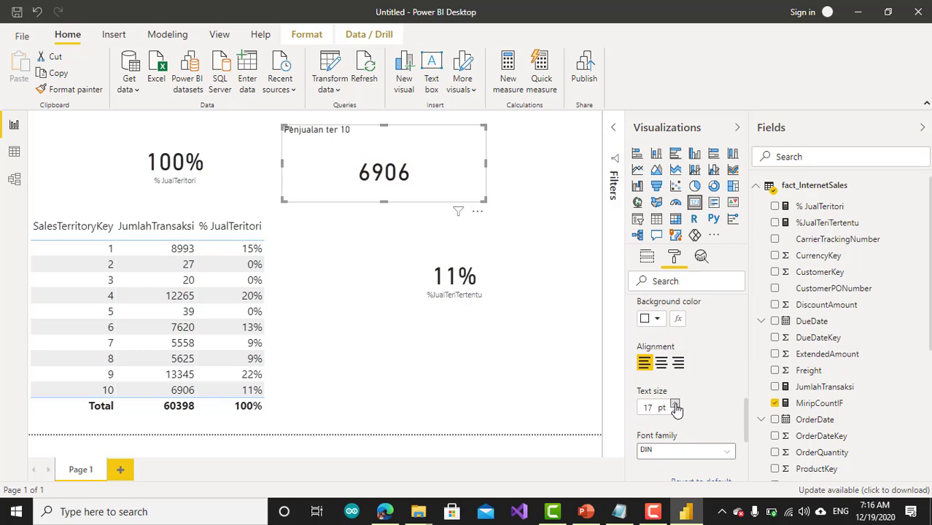
pyautogui.click(674, 406)
pyautogui.click(674, 406)
pyautogui.click(674, 405)
pyautogui.click(674, 405)
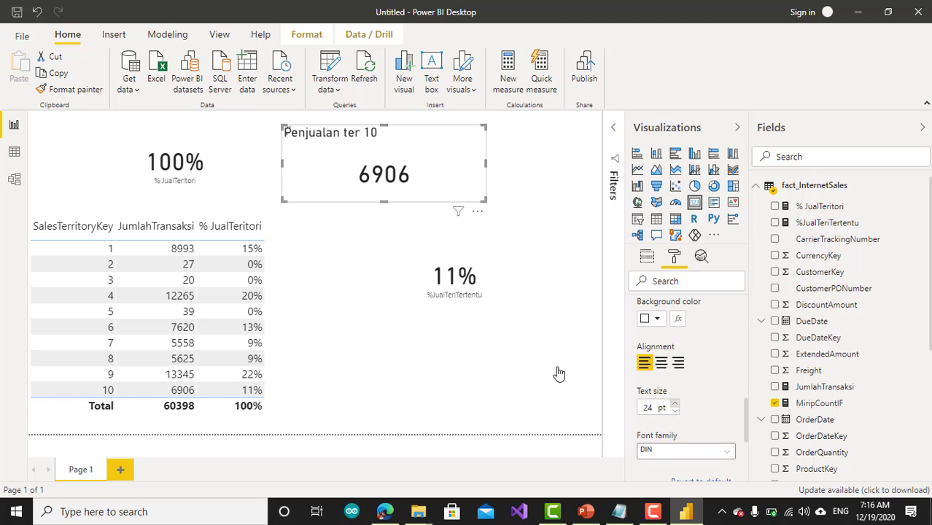
# Turn off the category label on the %JualTeriTertentu card
pyautogui.click(452, 304)
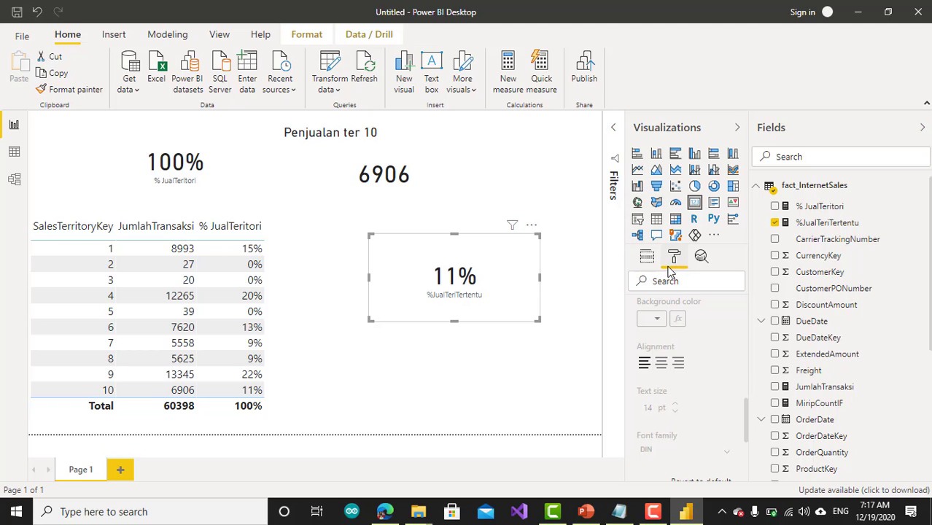
pyautogui.click(646, 258)
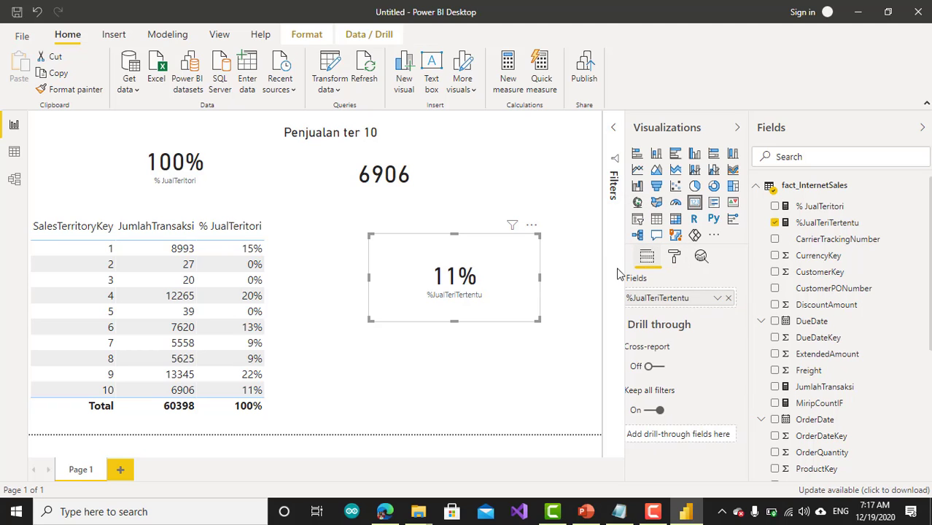
pyautogui.click(674, 256)
pyautogui.scroll(-2, 687, 362)
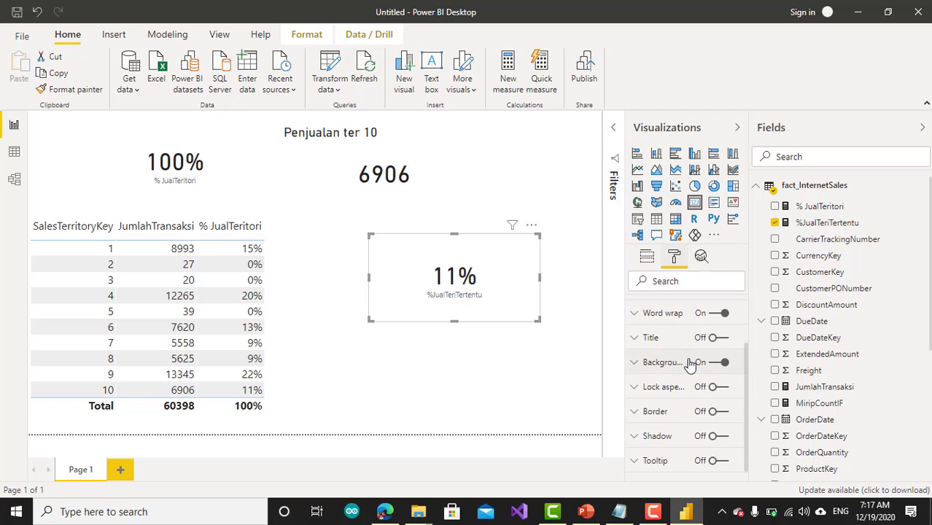
pyautogui.scroll(1, 708, 369)
pyautogui.scroll(1, 708, 368)
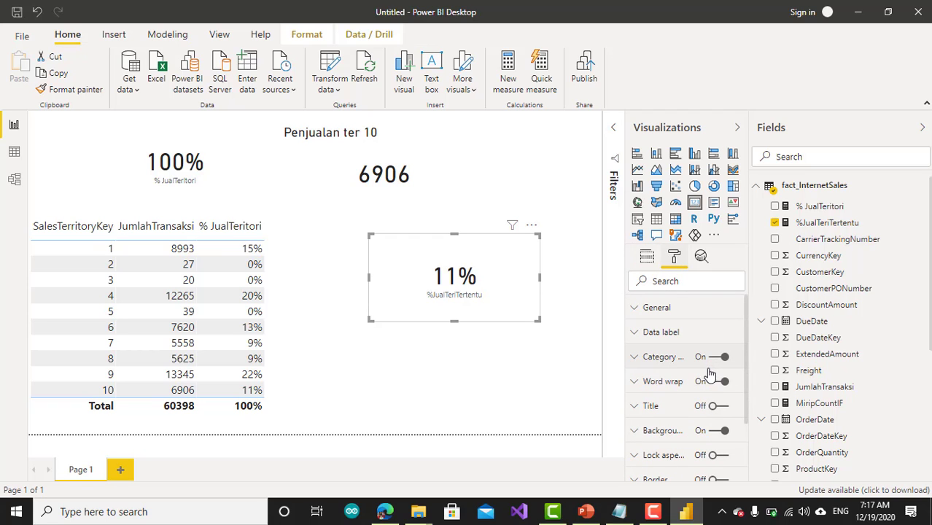
pyautogui.click(714, 359)
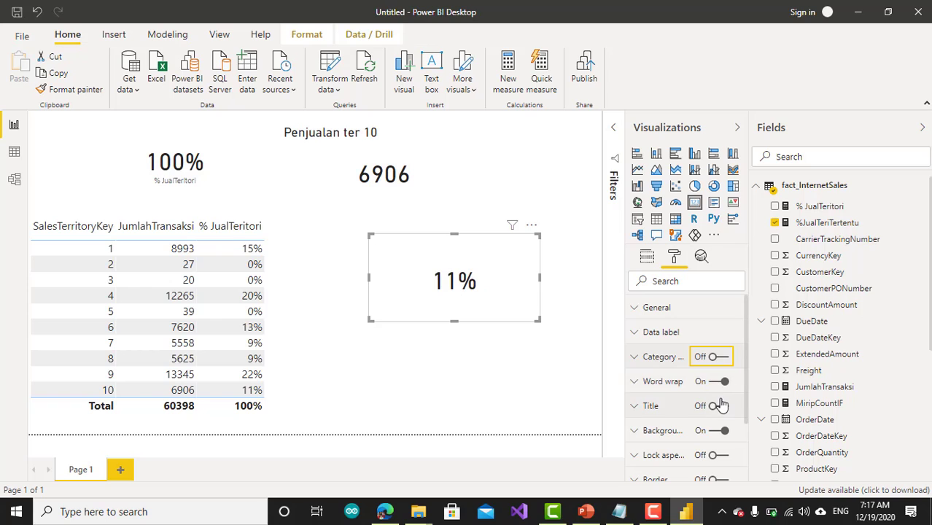
# Turn on the %JualTeriTertentu card's title and set its text to "% jual ter 10"
pyautogui.scroll(-2, 715, 358)
pyautogui.click(714, 340)
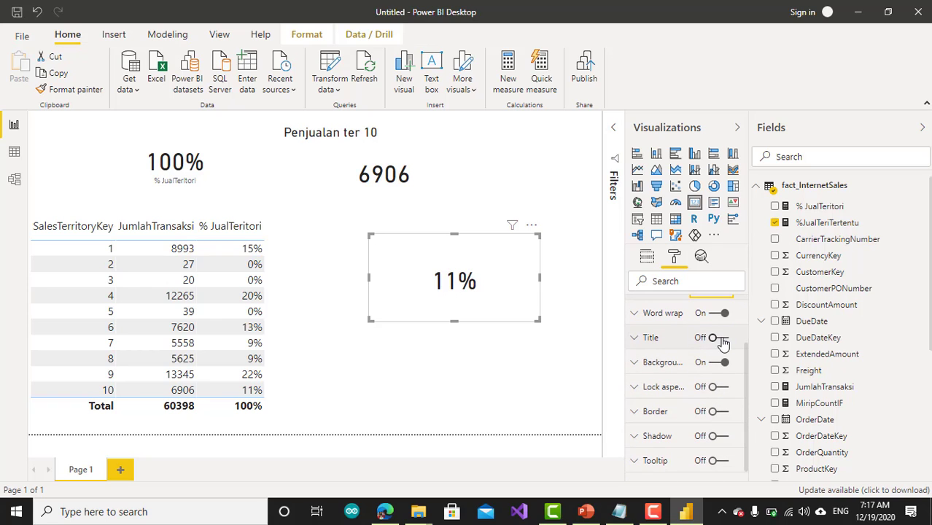
pyautogui.click(635, 345)
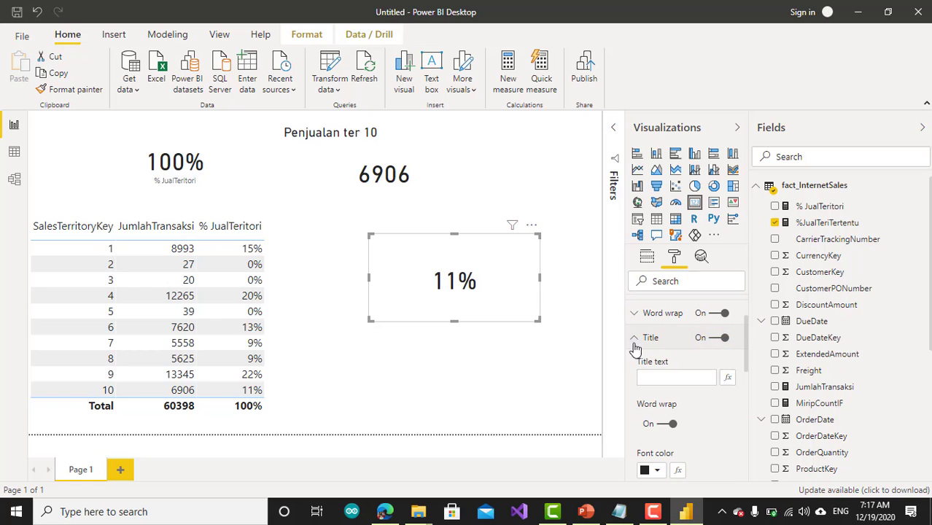
pyautogui.click(655, 378)
pyautogui.write('% Jual')
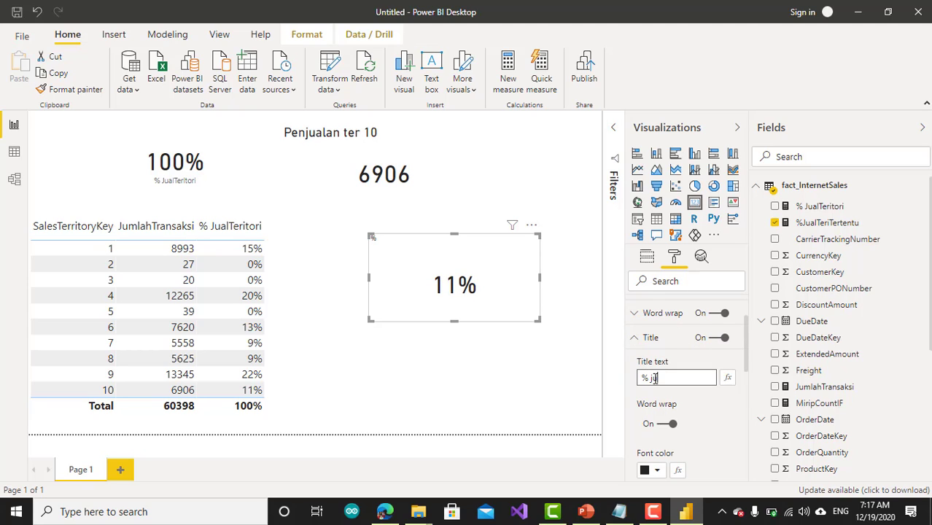
pyautogui.write(' ter 10')
# Set the %JualTeriTertentu card's title text size to 18 pt and move the card to the right of the MiripCountIF card
pyautogui.scroll(-5, 715, 419)
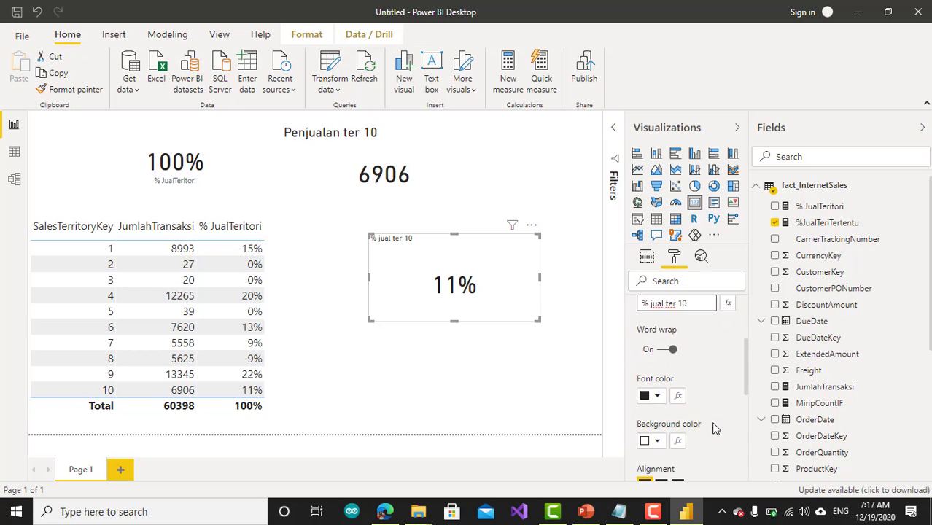
pyautogui.click(675, 397)
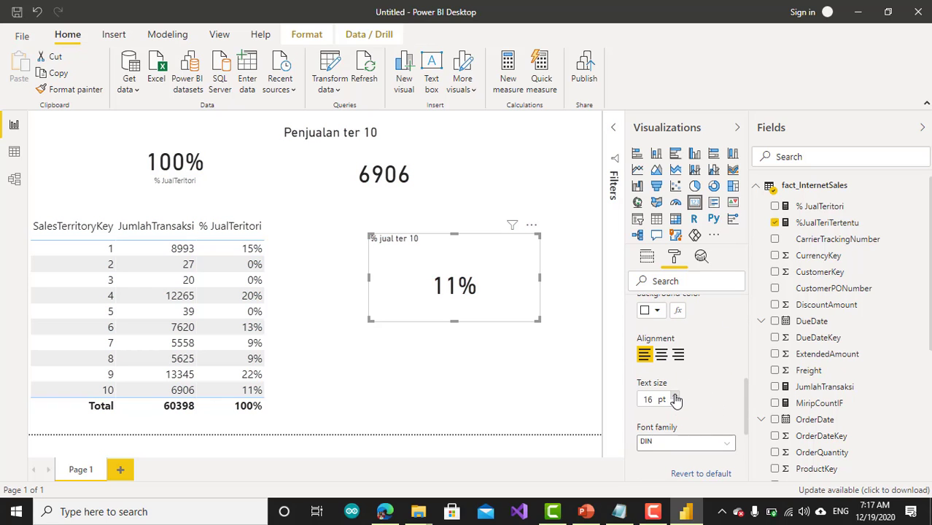
pyautogui.click(675, 397)
pyautogui.click(675, 396)
pyautogui.click(675, 397)
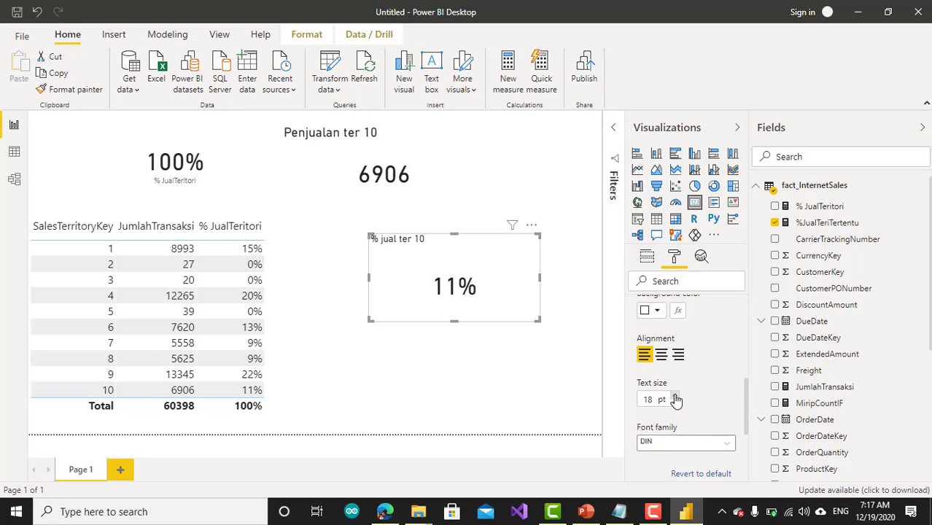
pyautogui.click(458, 396)
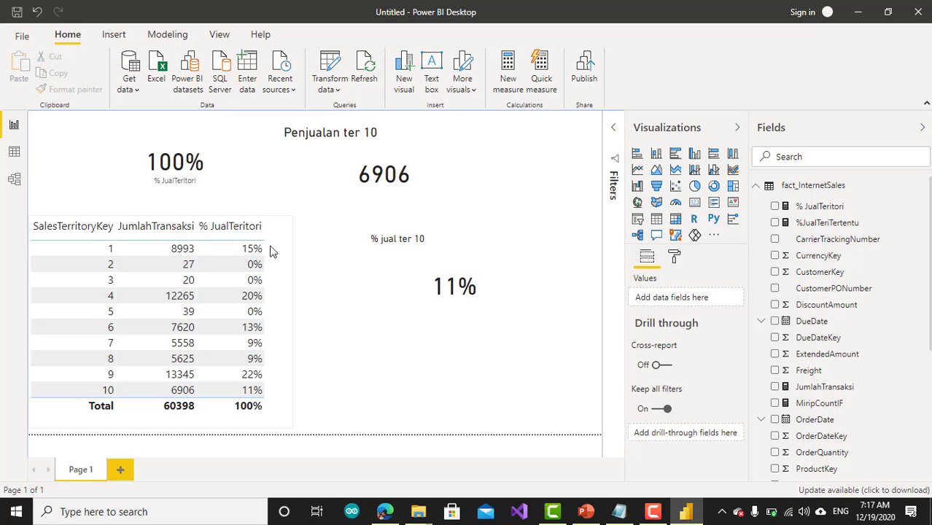
pyautogui.moveTo(433, 222); pyautogui.dragTo(479, 147)
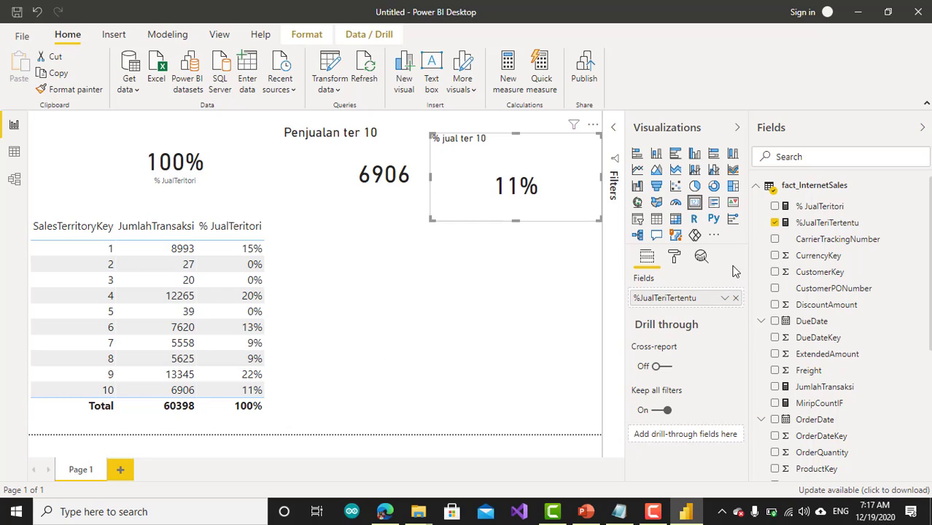
# Duplicate the SalesTerritoryKey table to the right of the original and convert the copy into a clustered bar chart
pyautogui.click(275, 244)
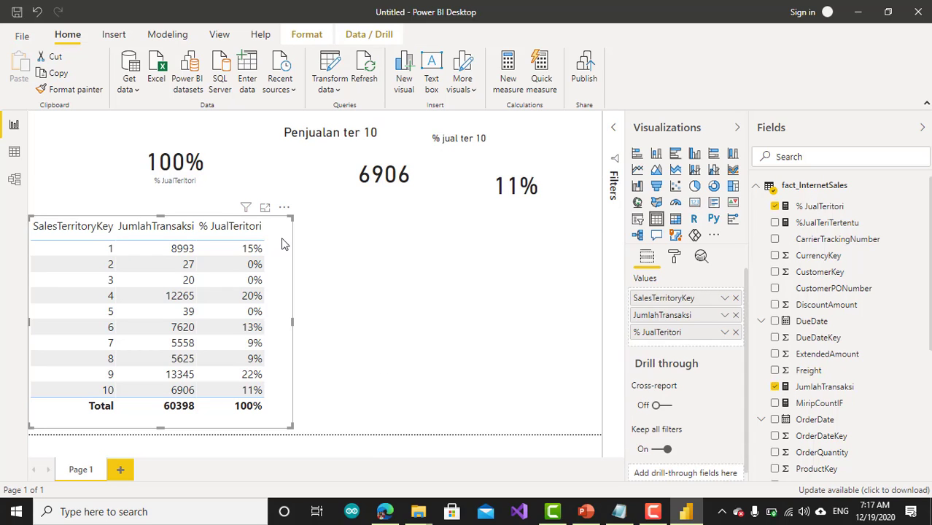
pyautogui.hotkey('ctrl', 'c')
pyautogui.click(410, 282)
pyautogui.hotkey('ctrl', 'v')
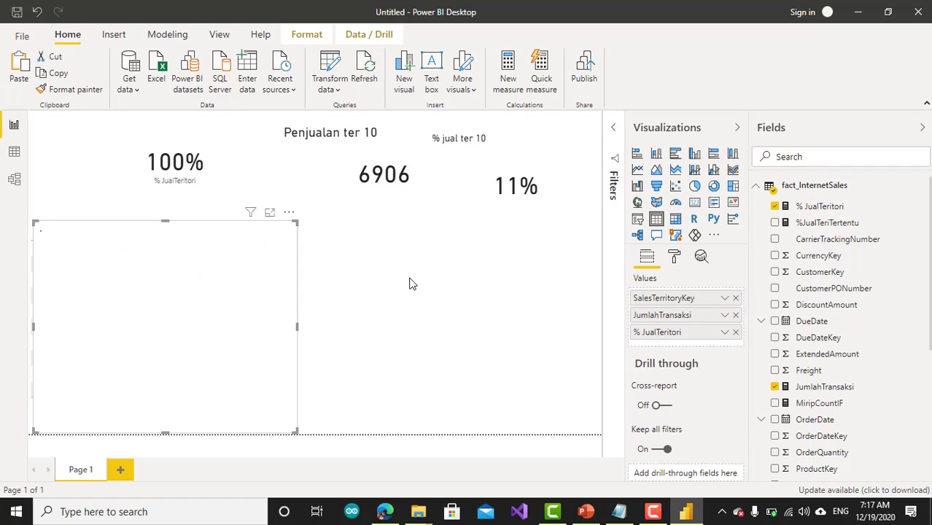
pyautogui.moveTo(282, 291); pyautogui.dragTo(535, 312)
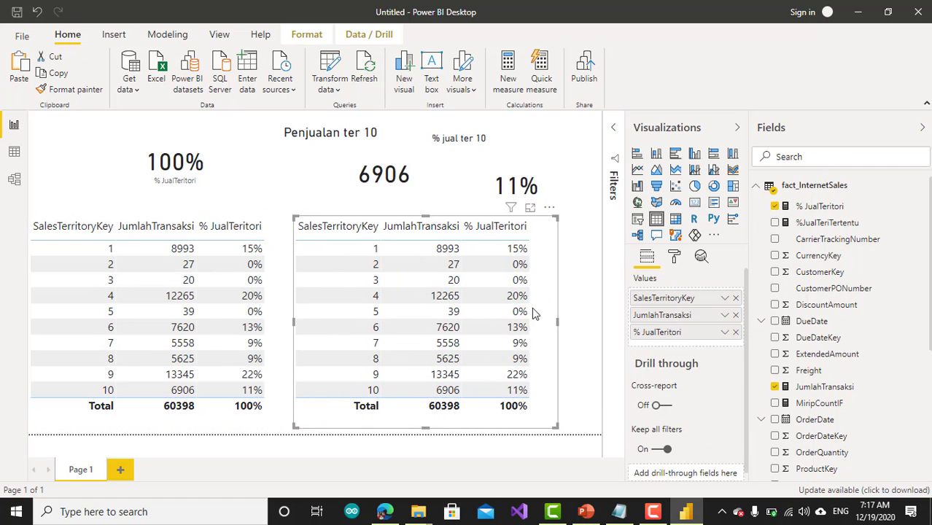
pyautogui.click(675, 154)
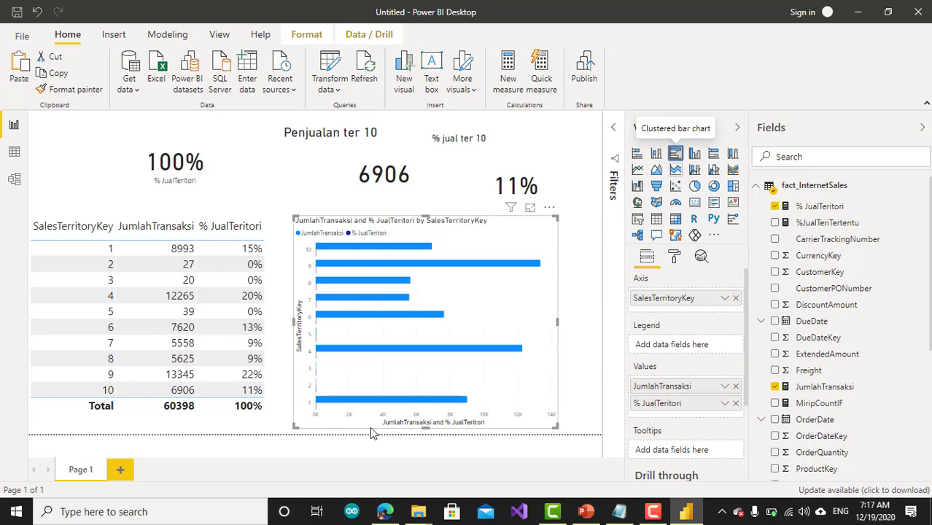